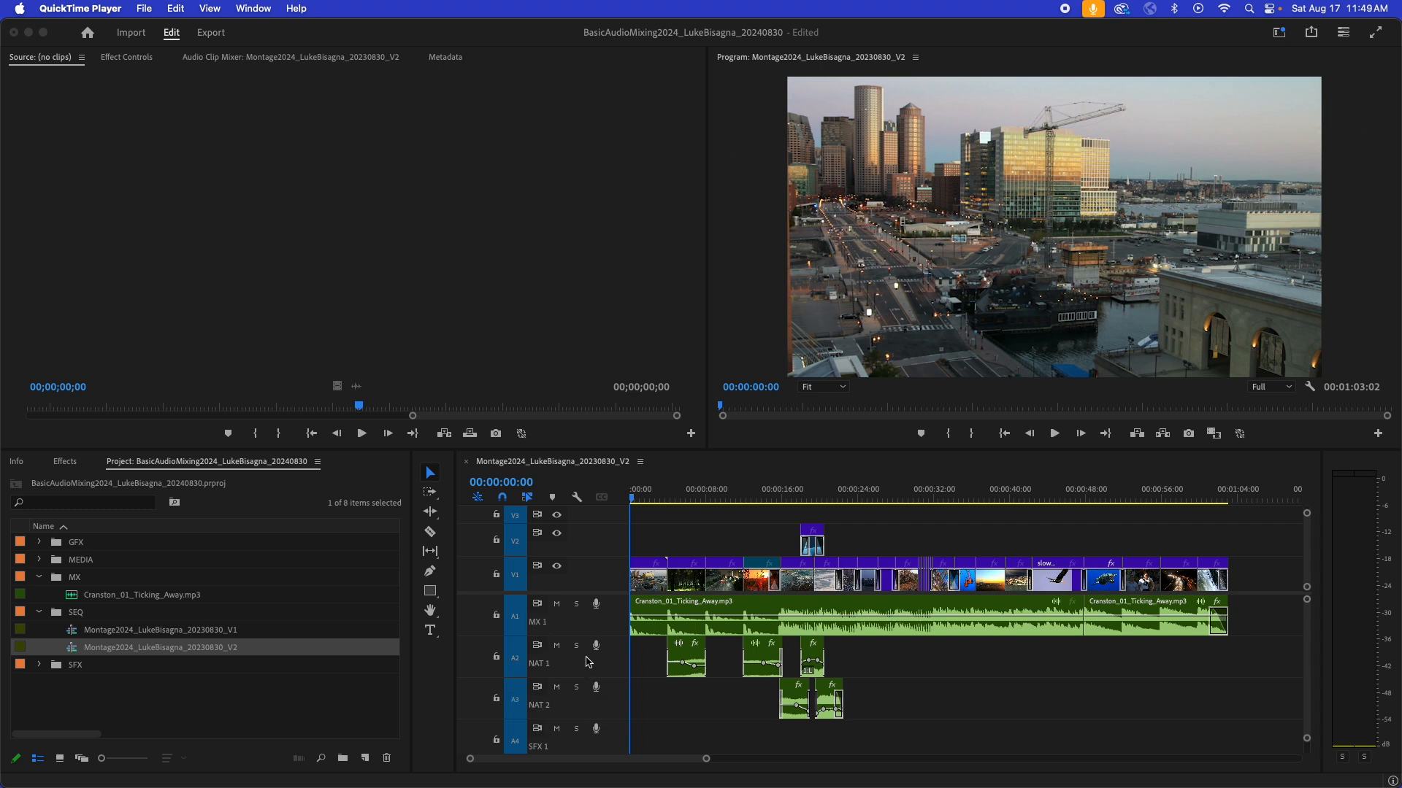
- Open the name of the first audio track for editing and confirm it as MX 1
click(586, 662)
click(538, 622)
right_click(538, 622)
click(564, 605)
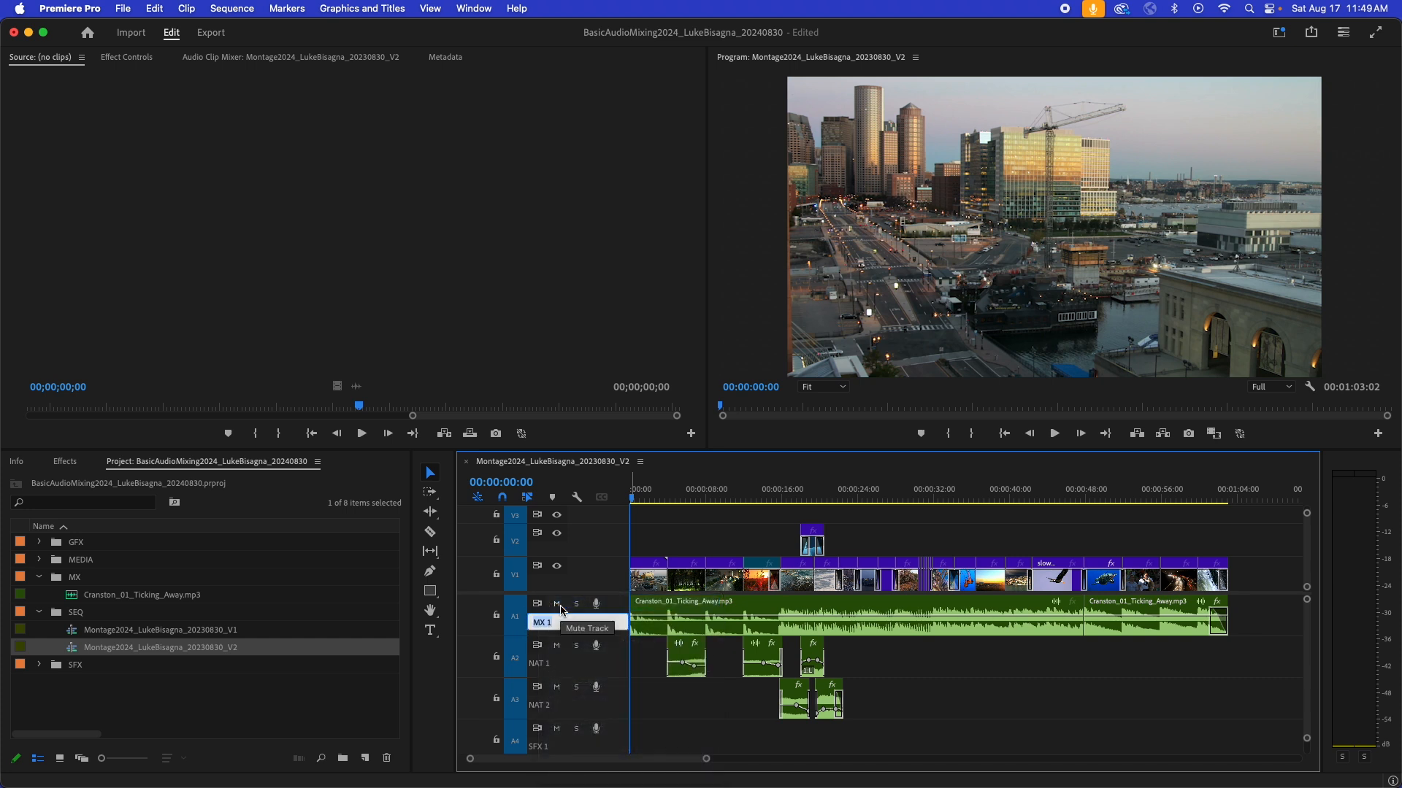
text(M)
key(Return)
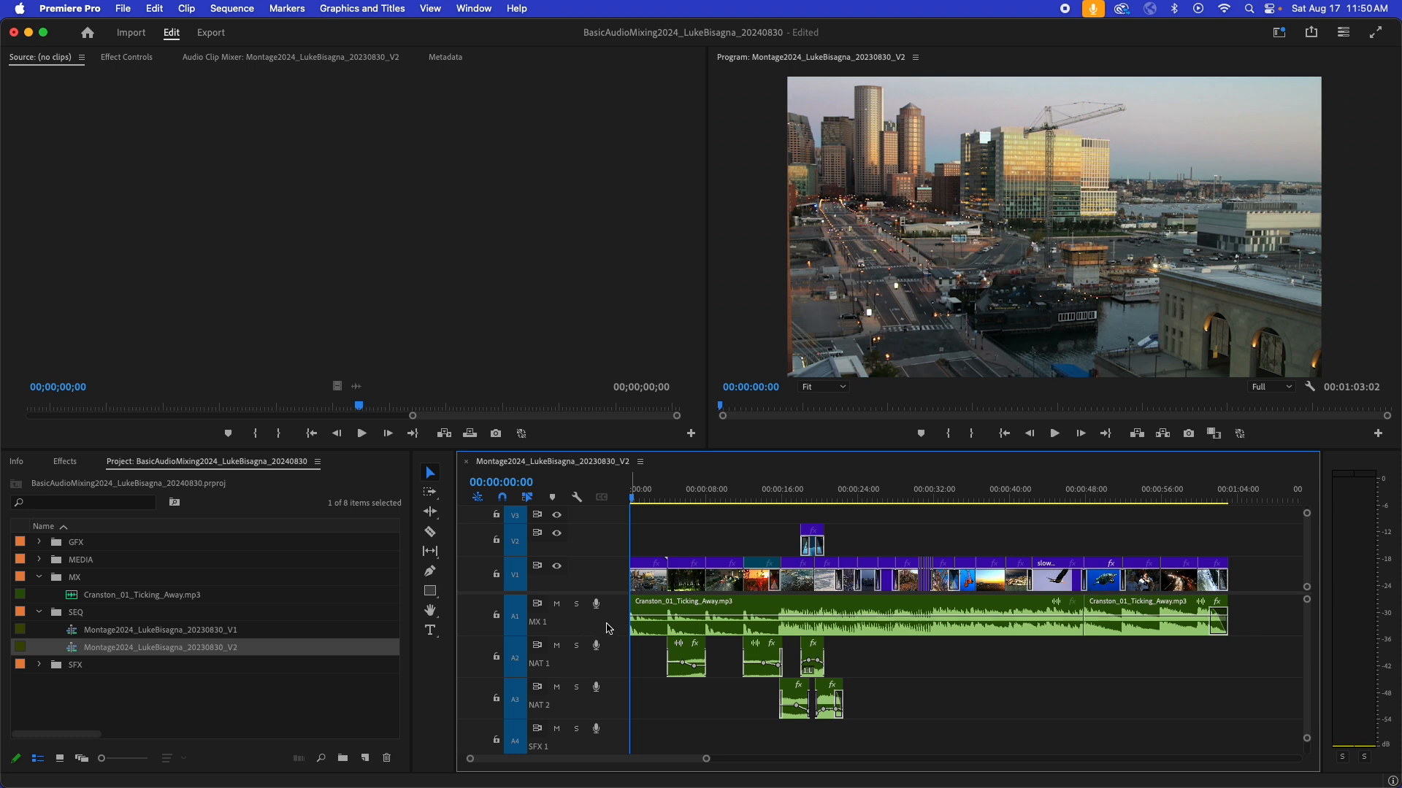
- Add an audio track directly below MX 1 and rename it MX 2
right_click(611, 629)
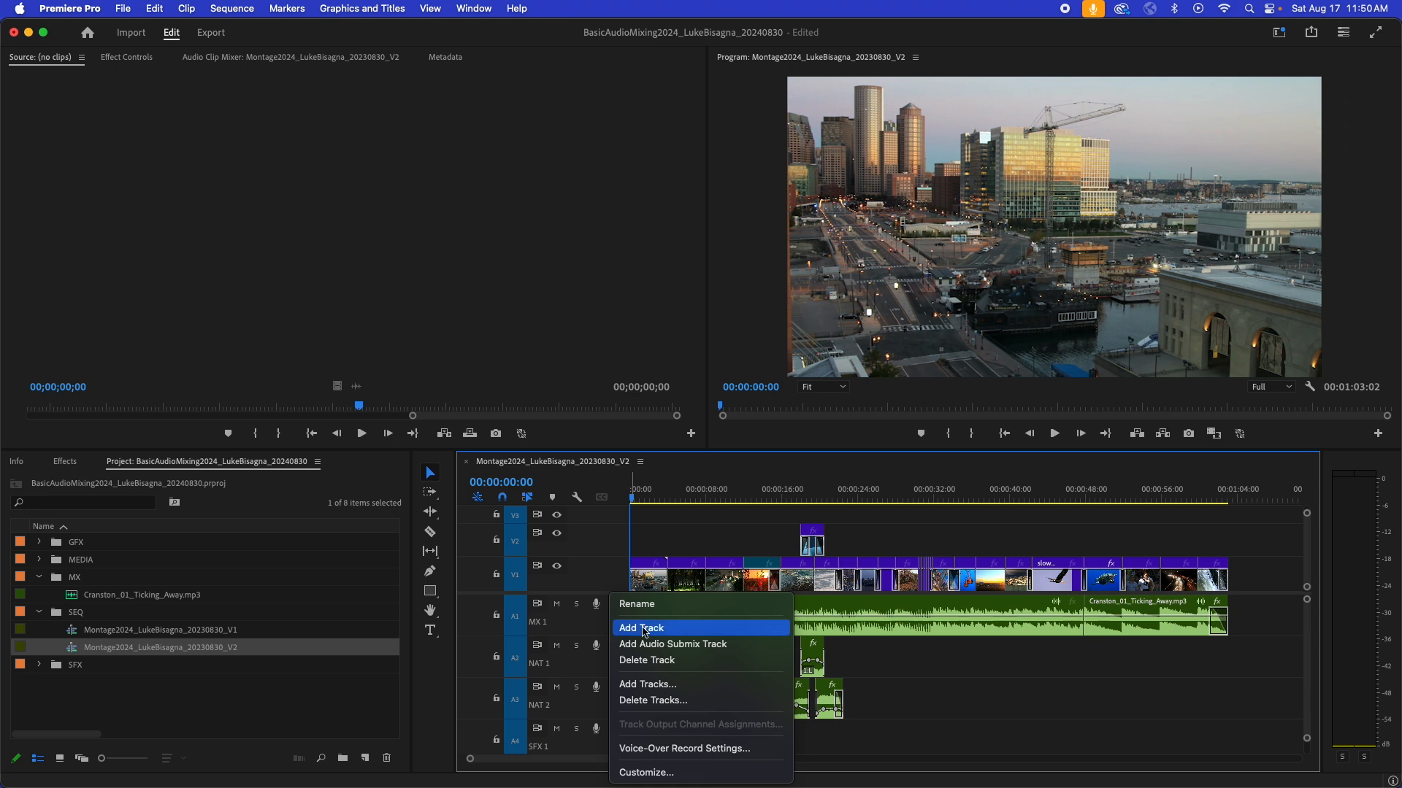
click(634, 628)
drag(620, 666, 622, 678)
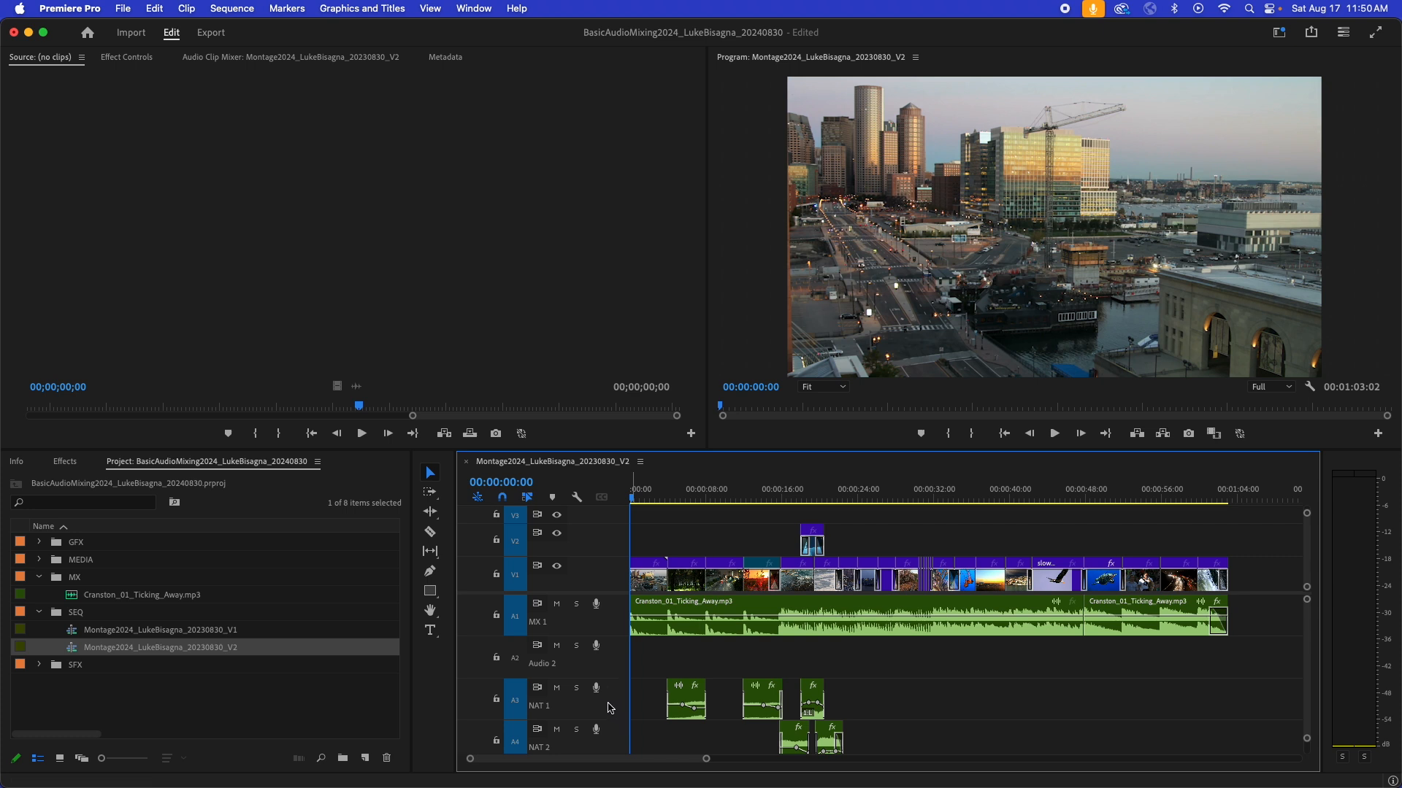
right_click(543, 667)
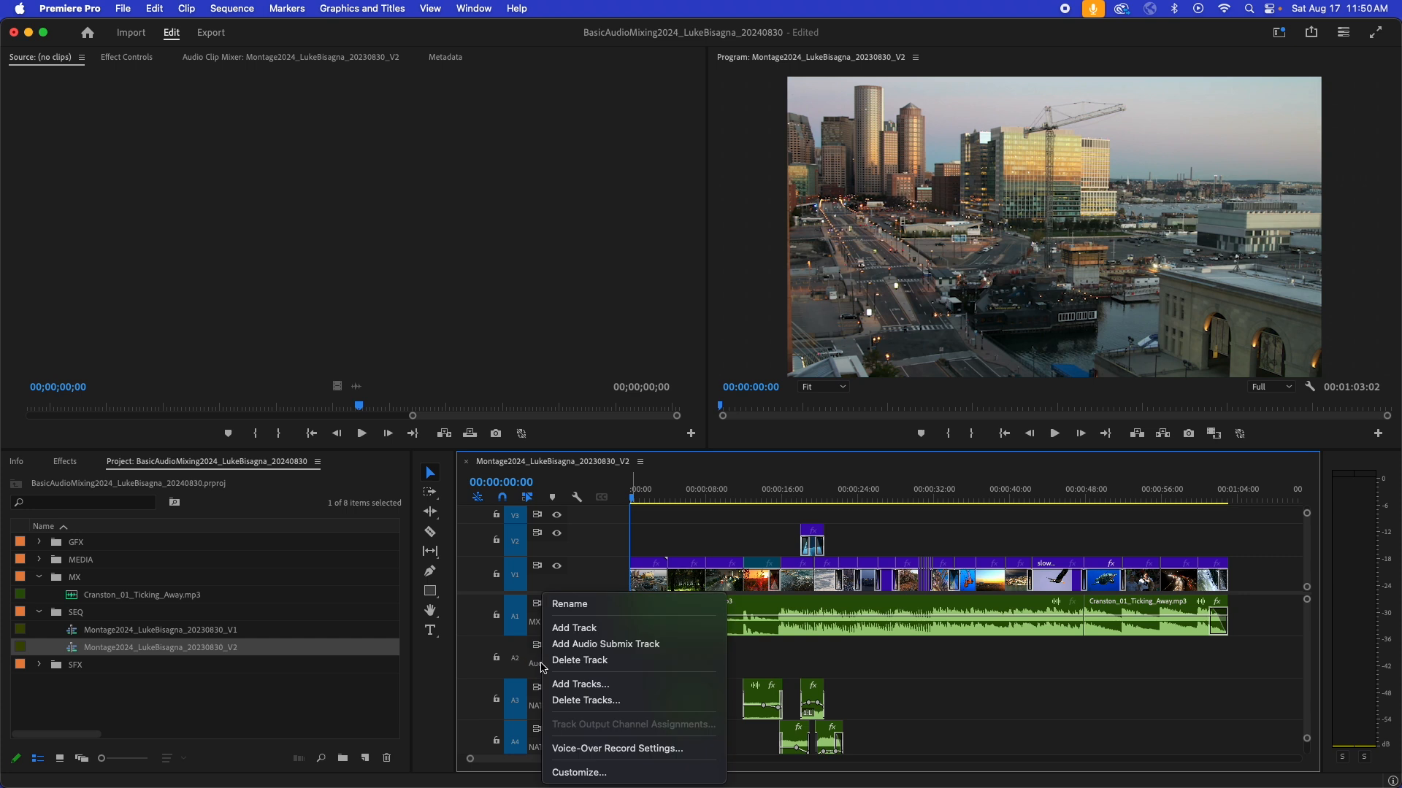
click(581, 606)
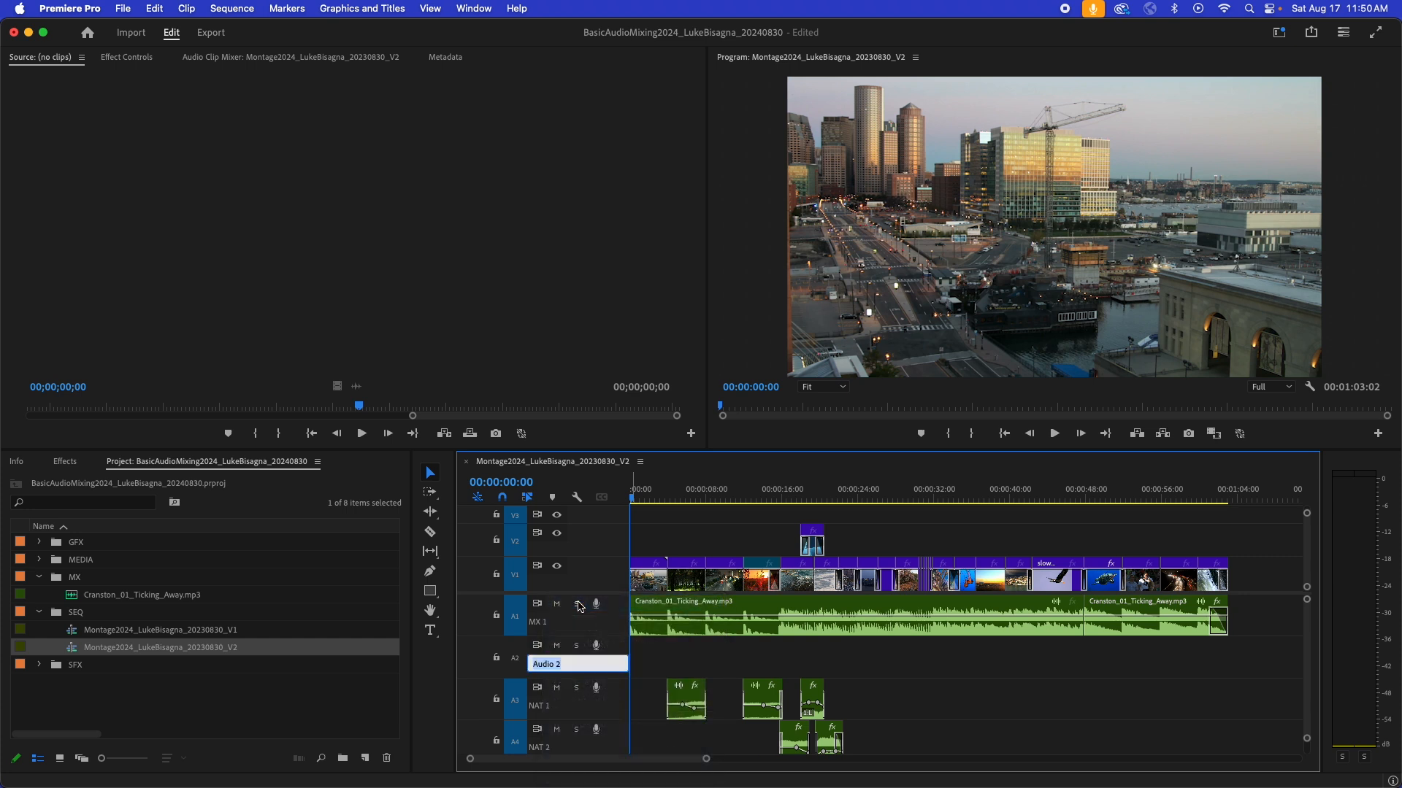
text(MX)
key(Return)
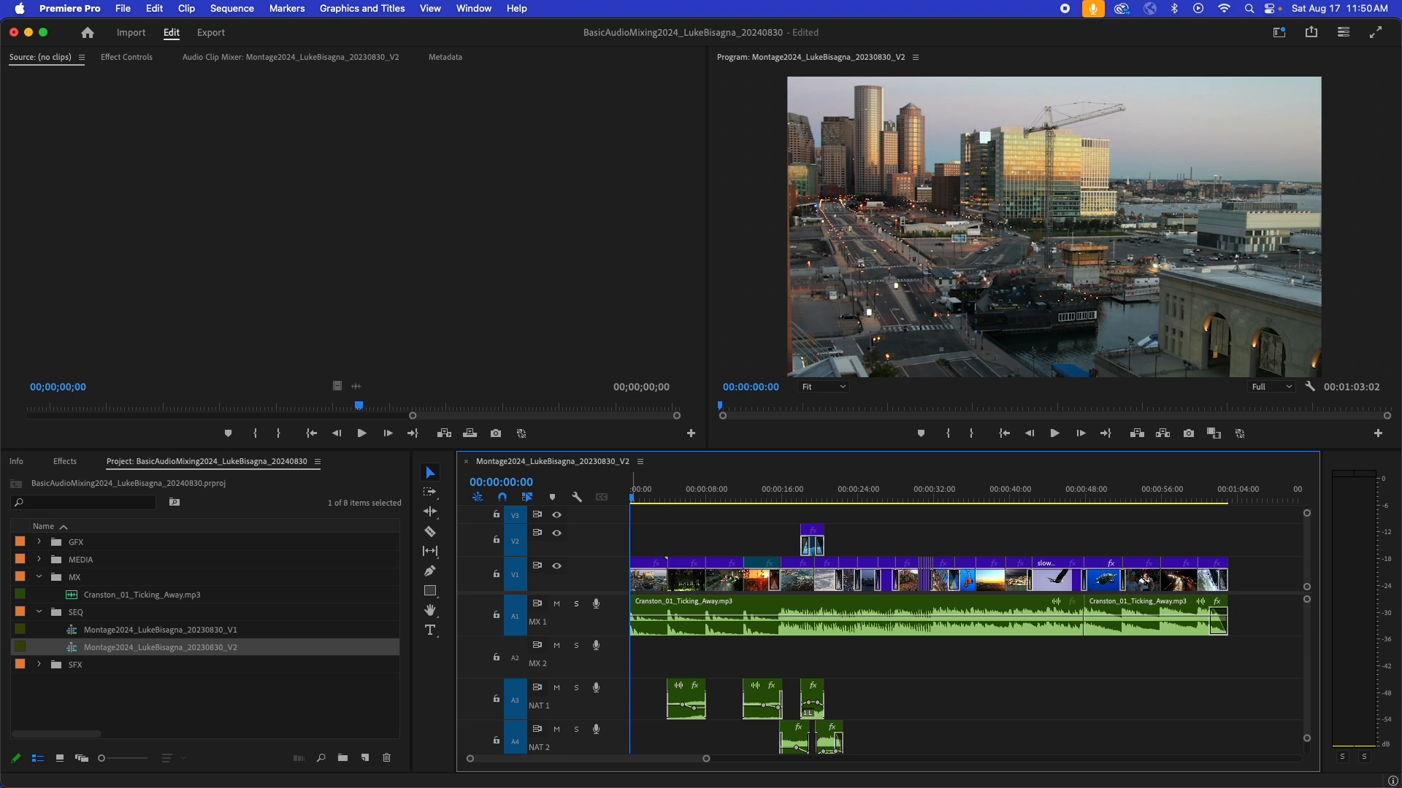
- Delete the empty MX 2 audio track
right_click(614, 672)
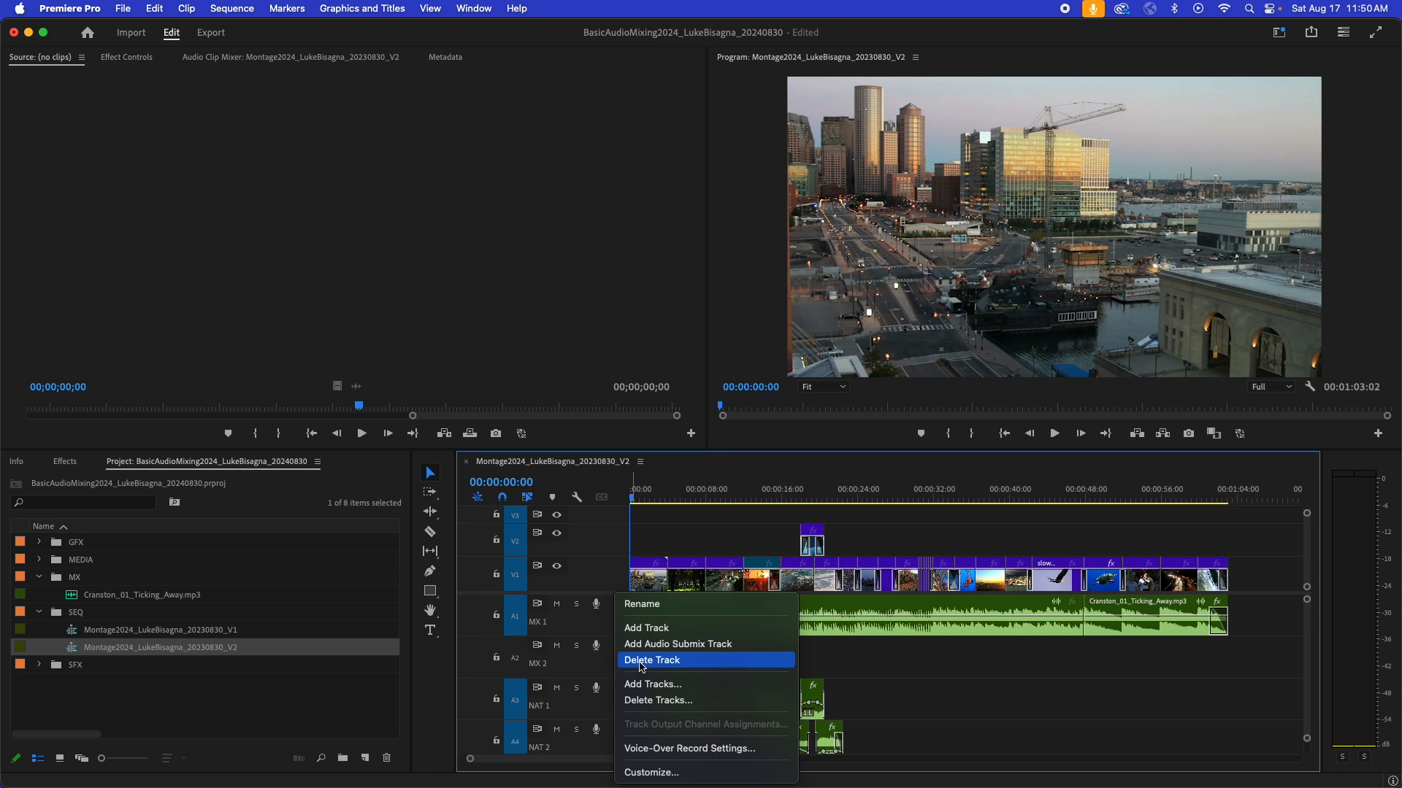
click(641, 661)
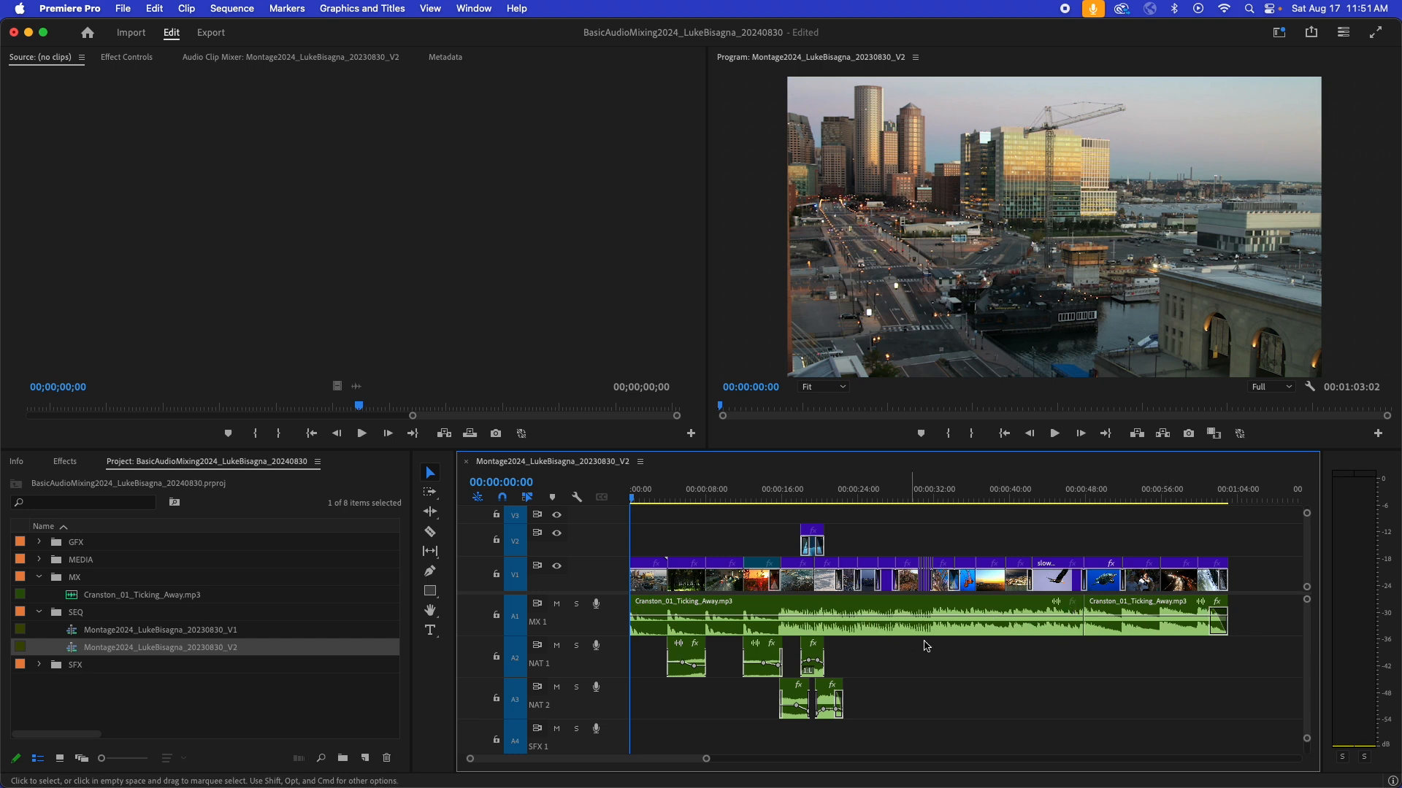
- Increase the height of the MX 1 track to enlarge its waveform and solo the track
mouse_move(983, 617)
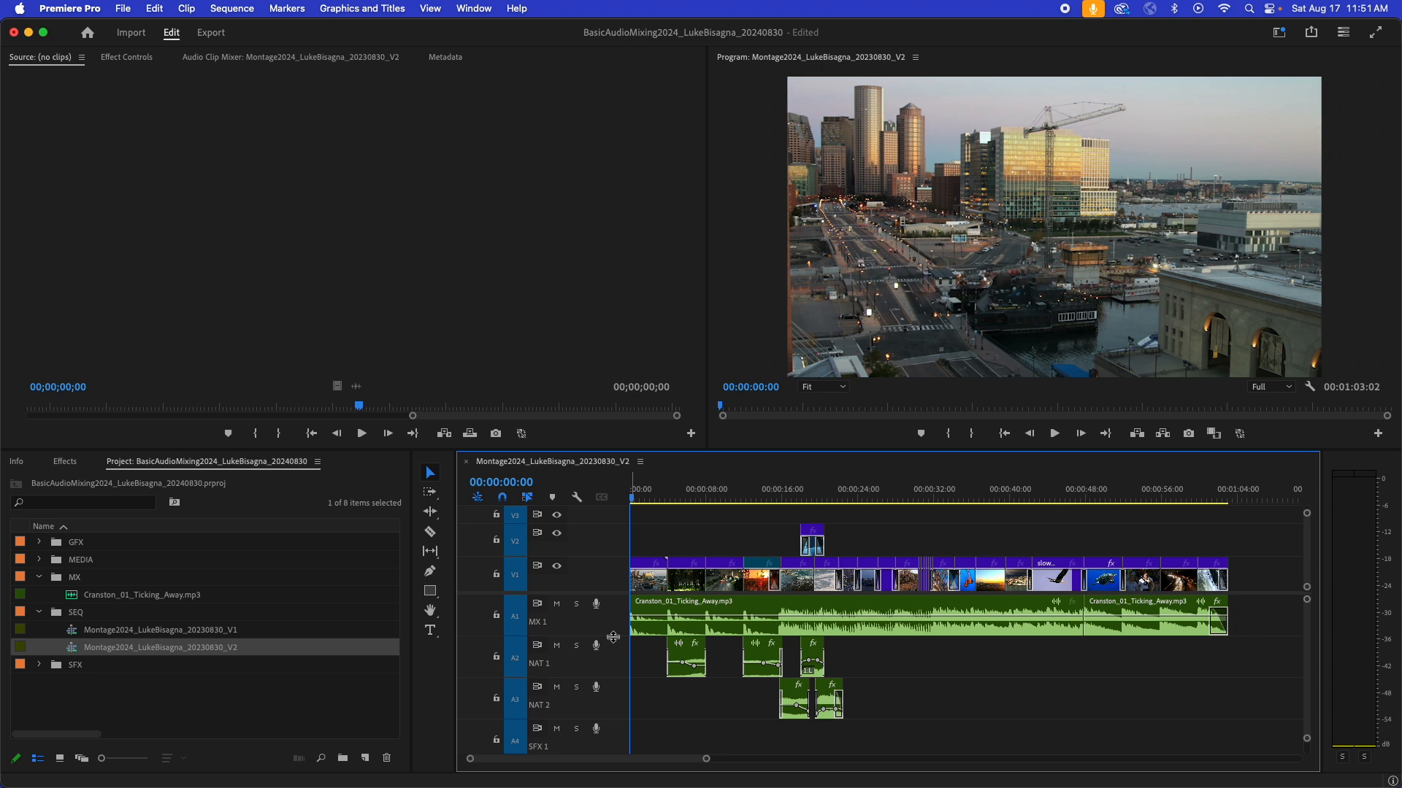
drag(612, 636, 613, 694)
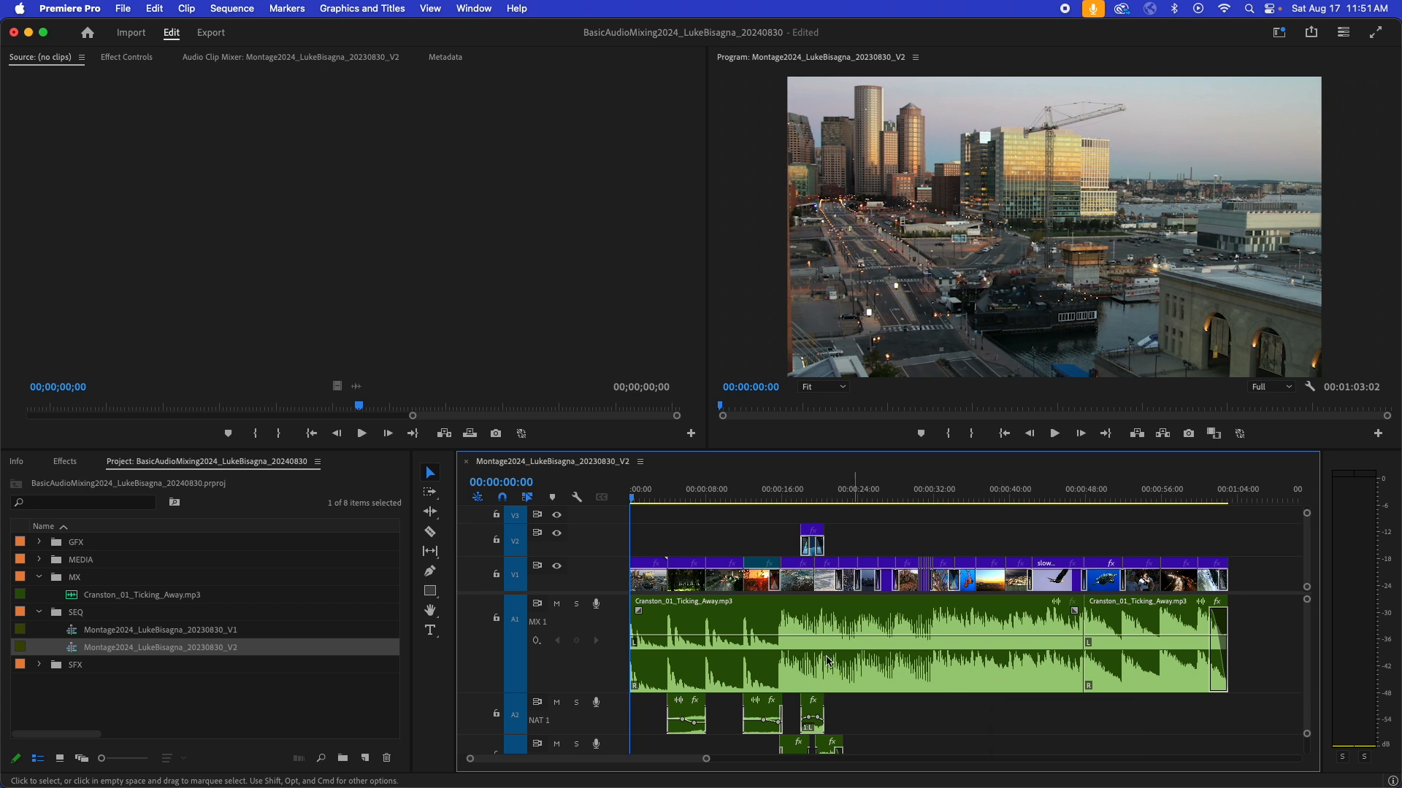
click(576, 605)
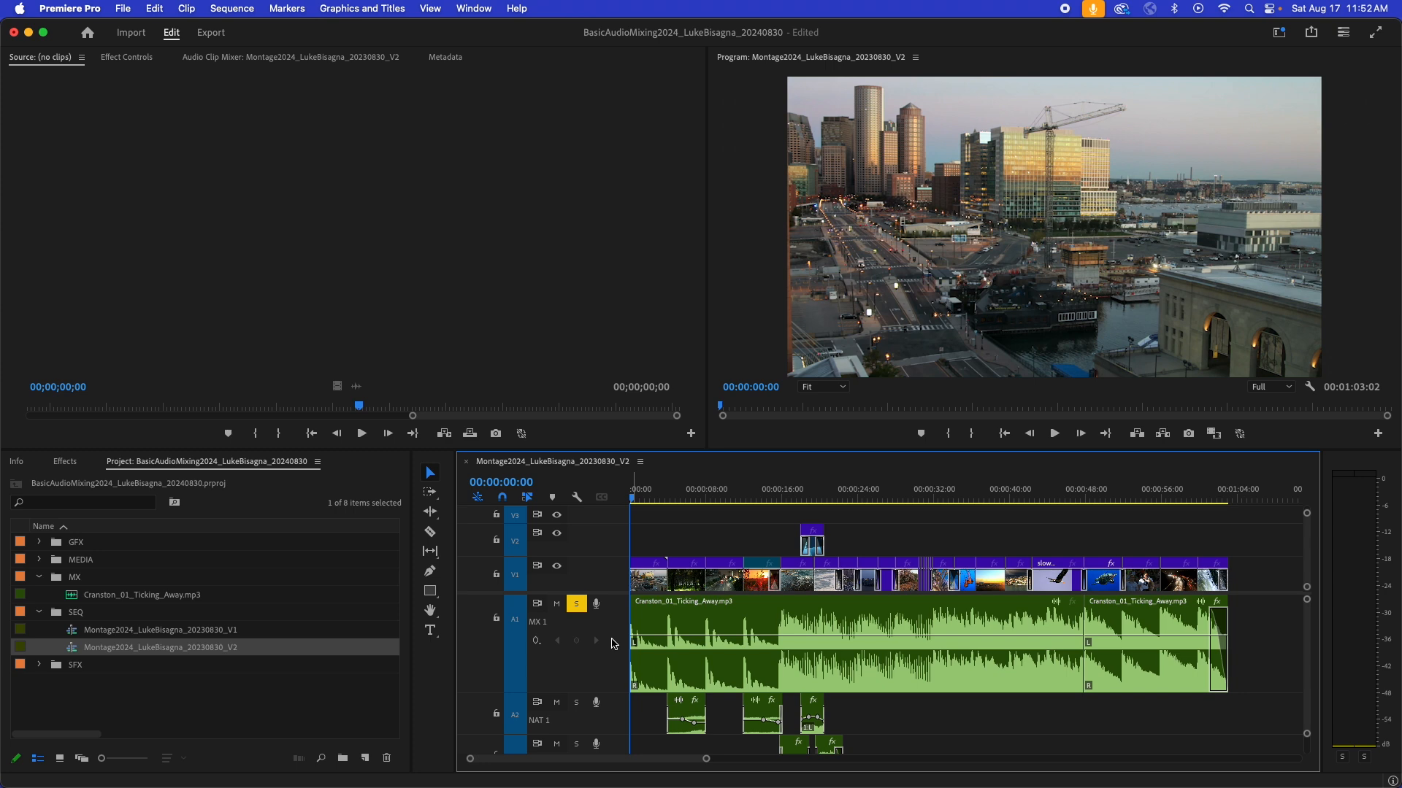
- Play the soloed music from the start, from about 15 seconds and from about 31 seconds to check its levels
key(space)
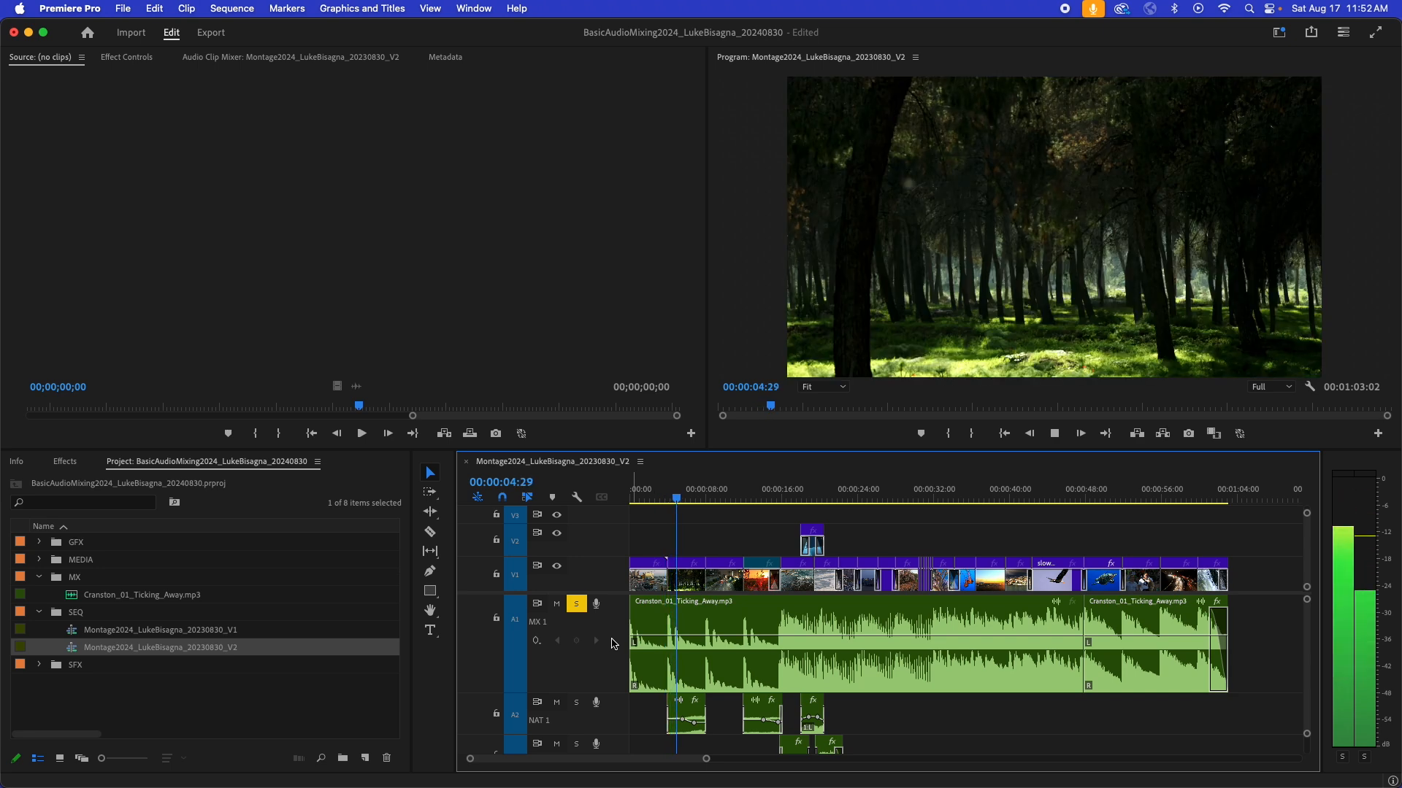
key(space)
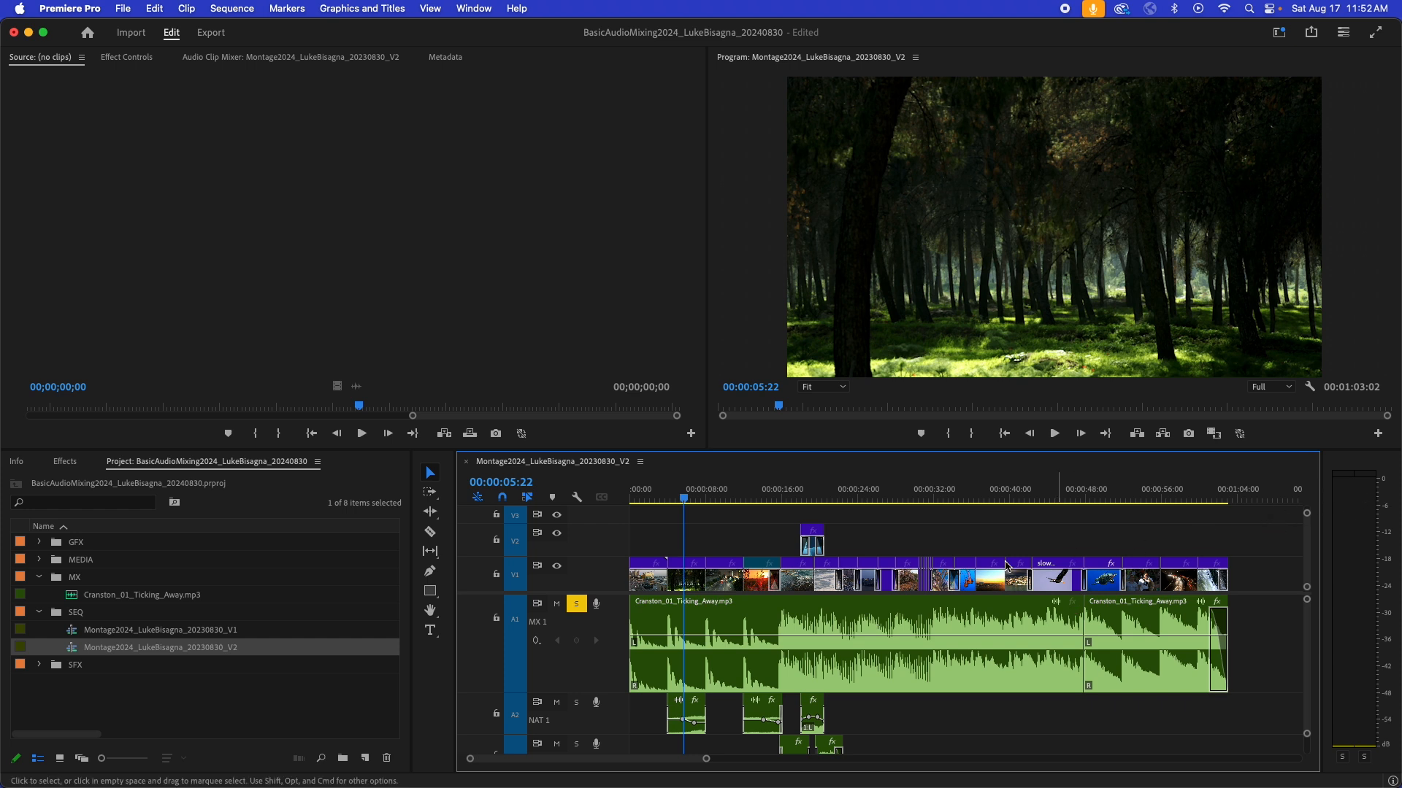
click(776, 499)
key(space)
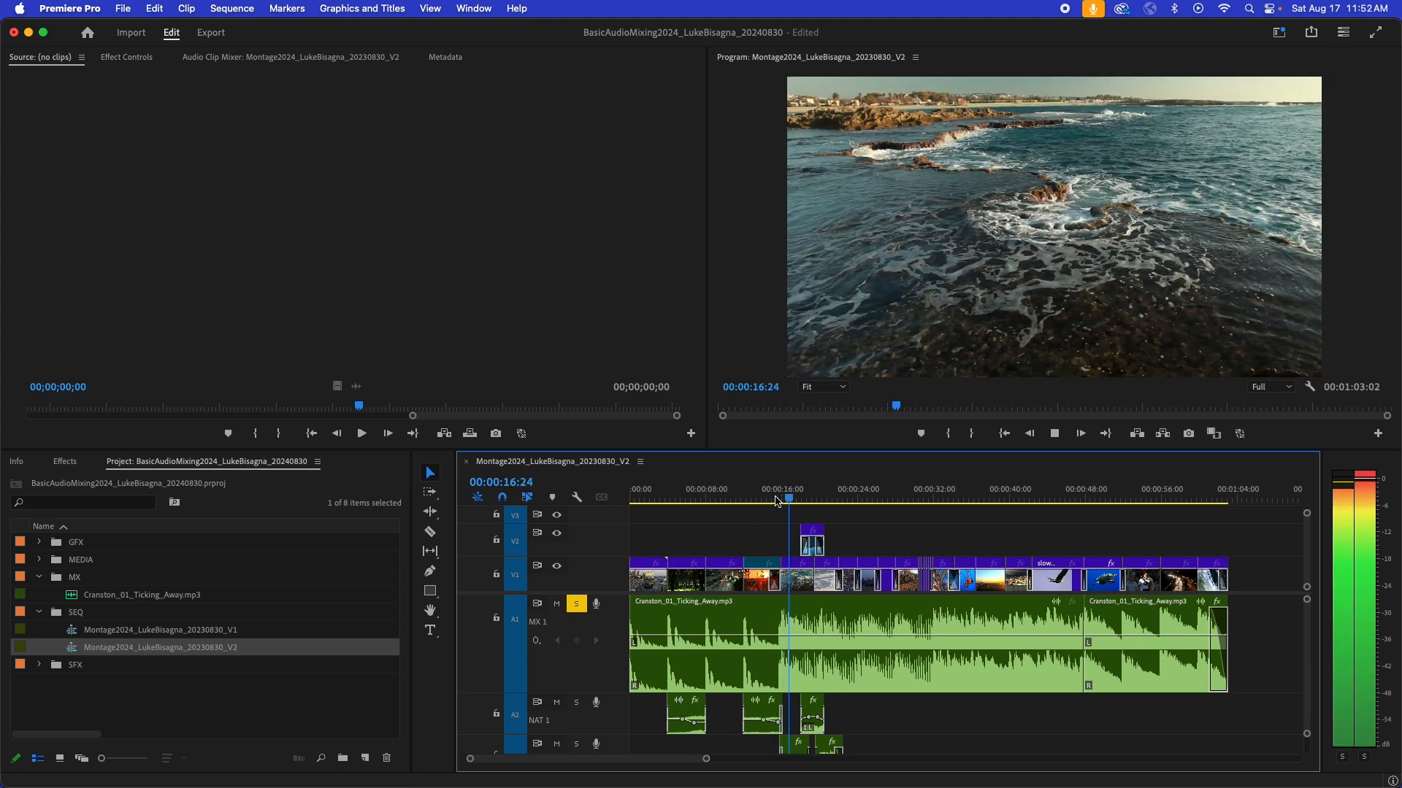
key(space)
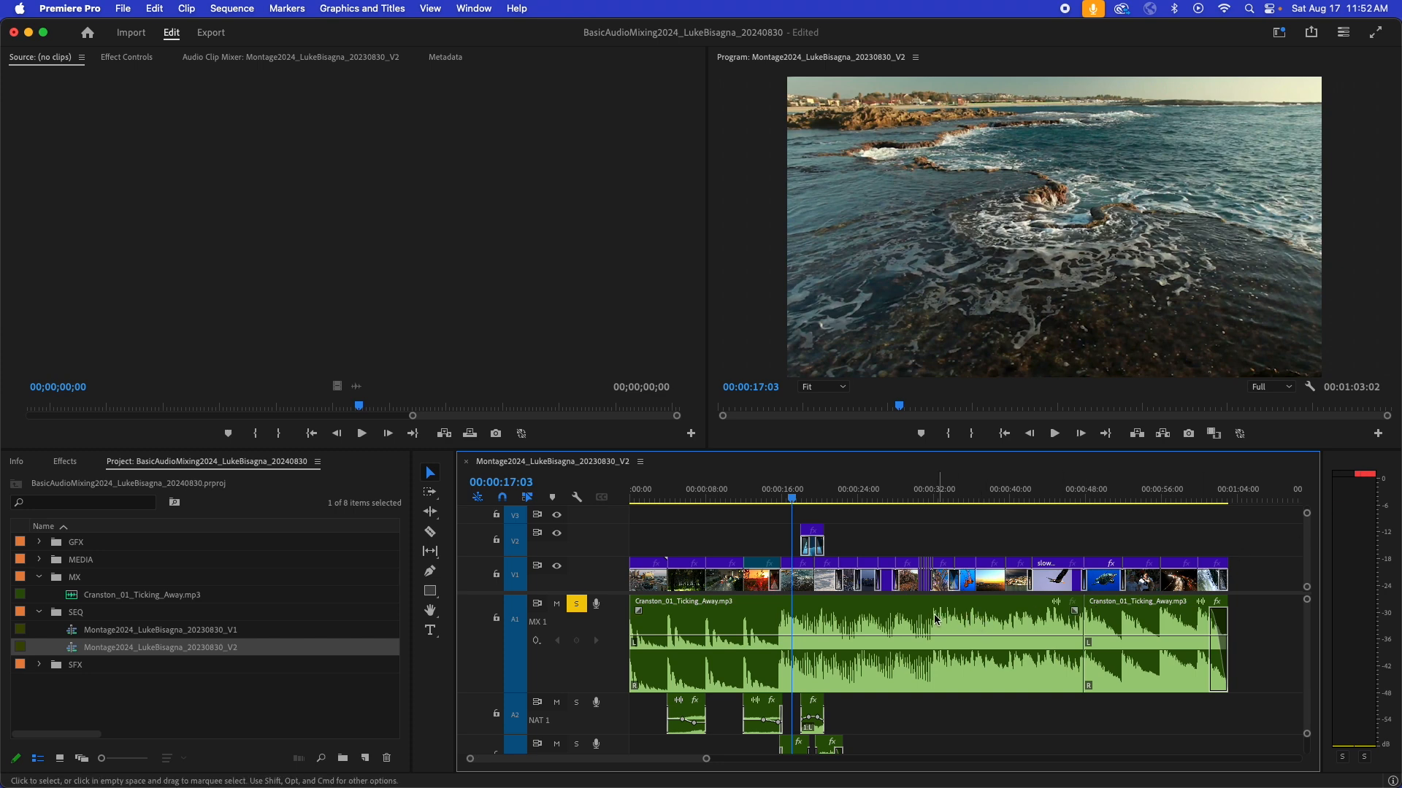
click(931, 497)
key(space)
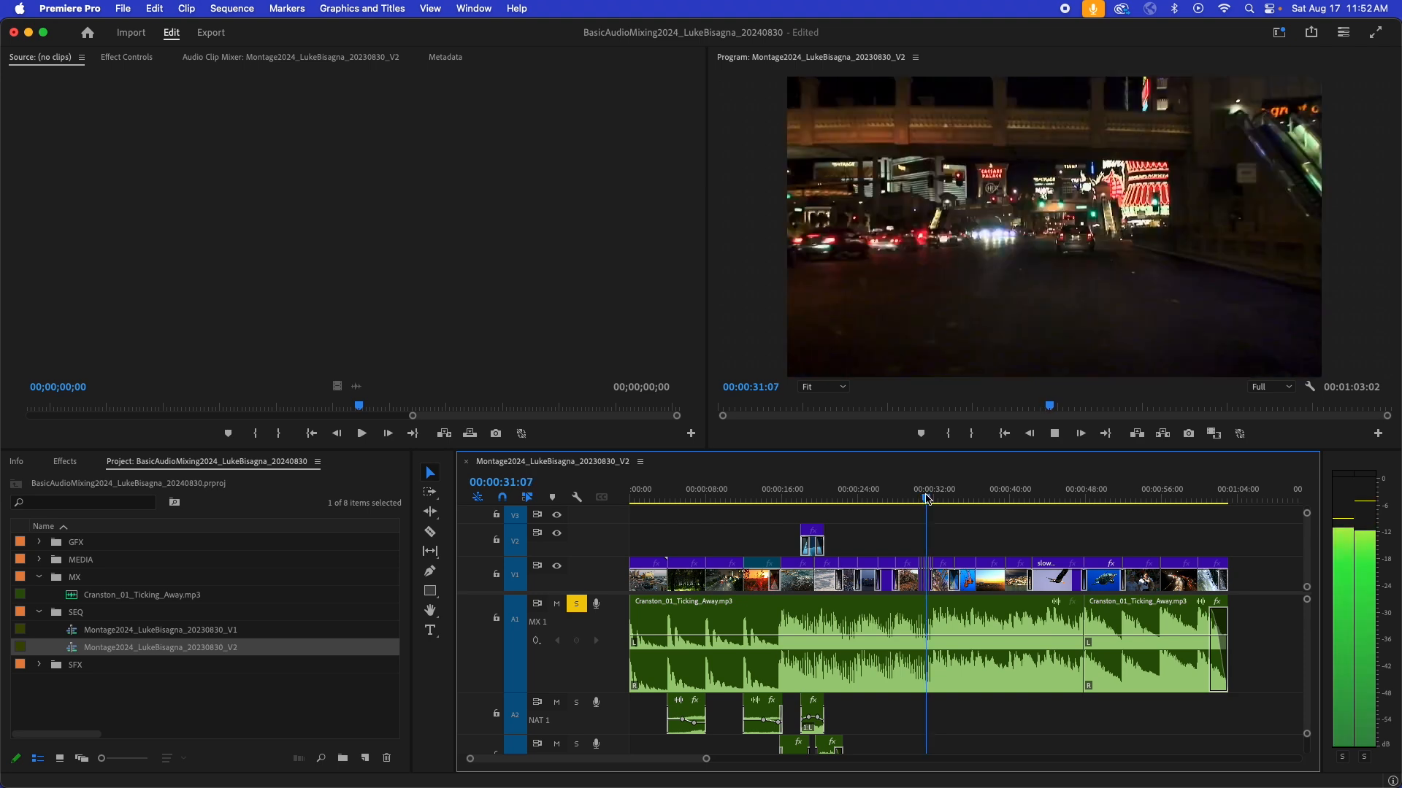
key(space)
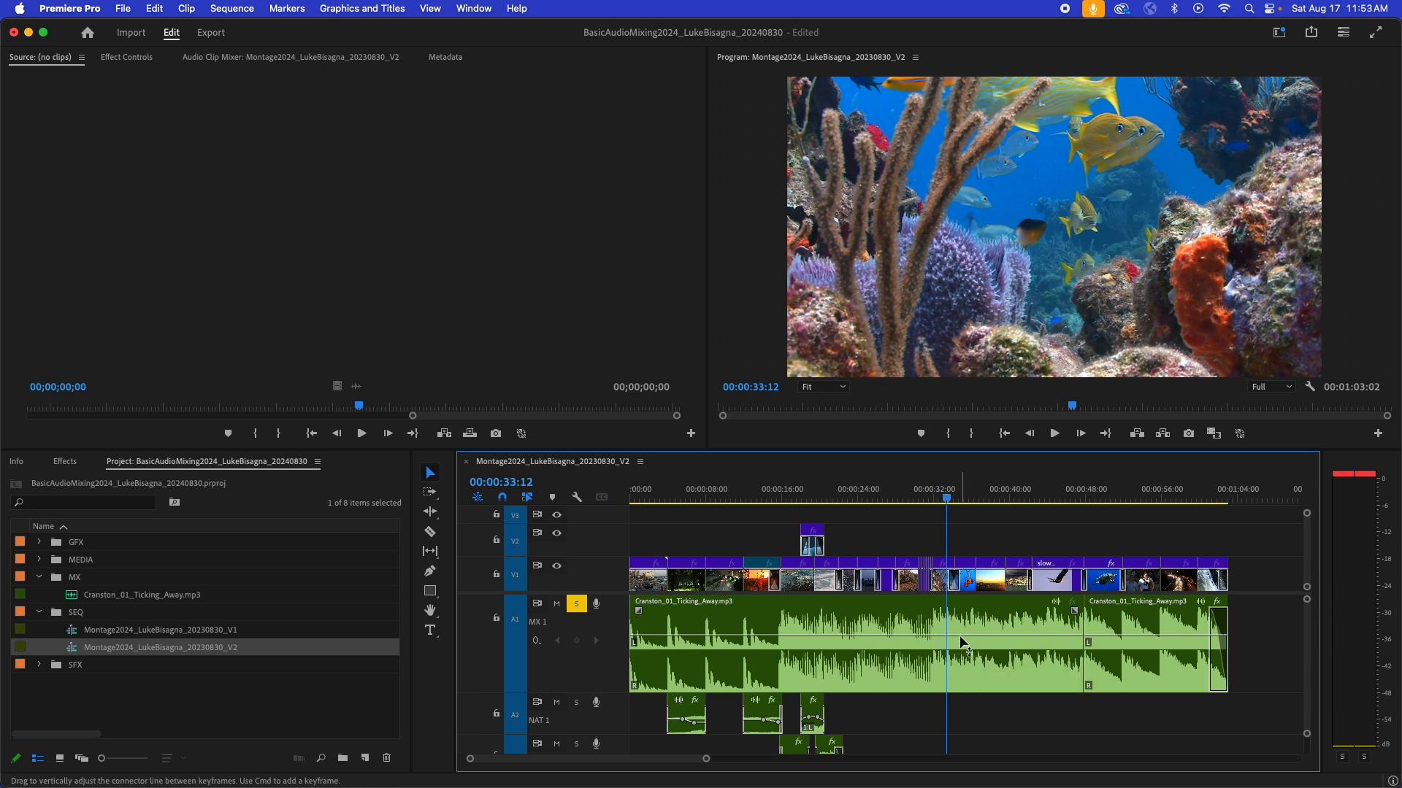
- Try lowering the first music clip's volume line to -8.0 dB and play it back from 00:00:30:14
drag(961, 635, 961, 654)
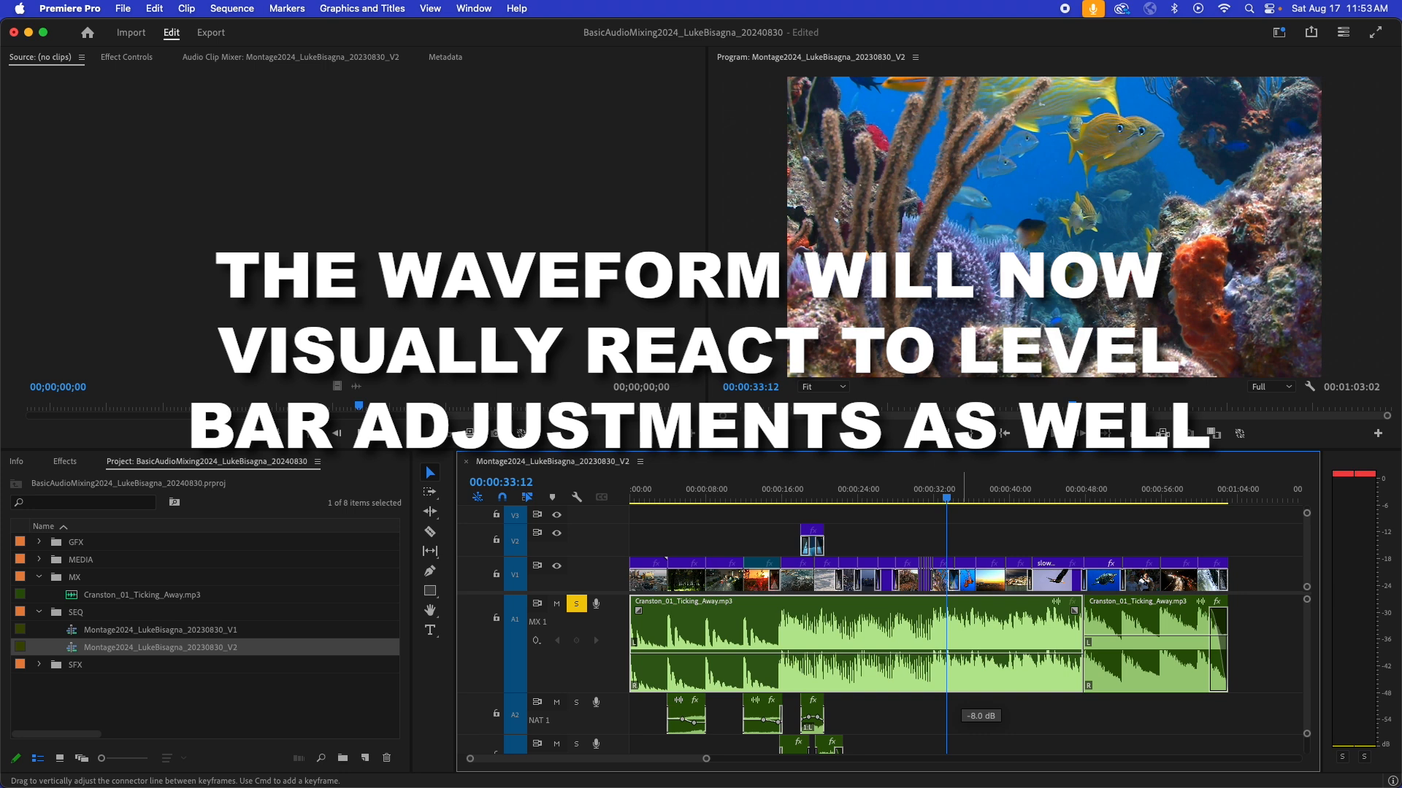
drag(961, 654, 961, 654)
drag(949, 499, 922, 503)
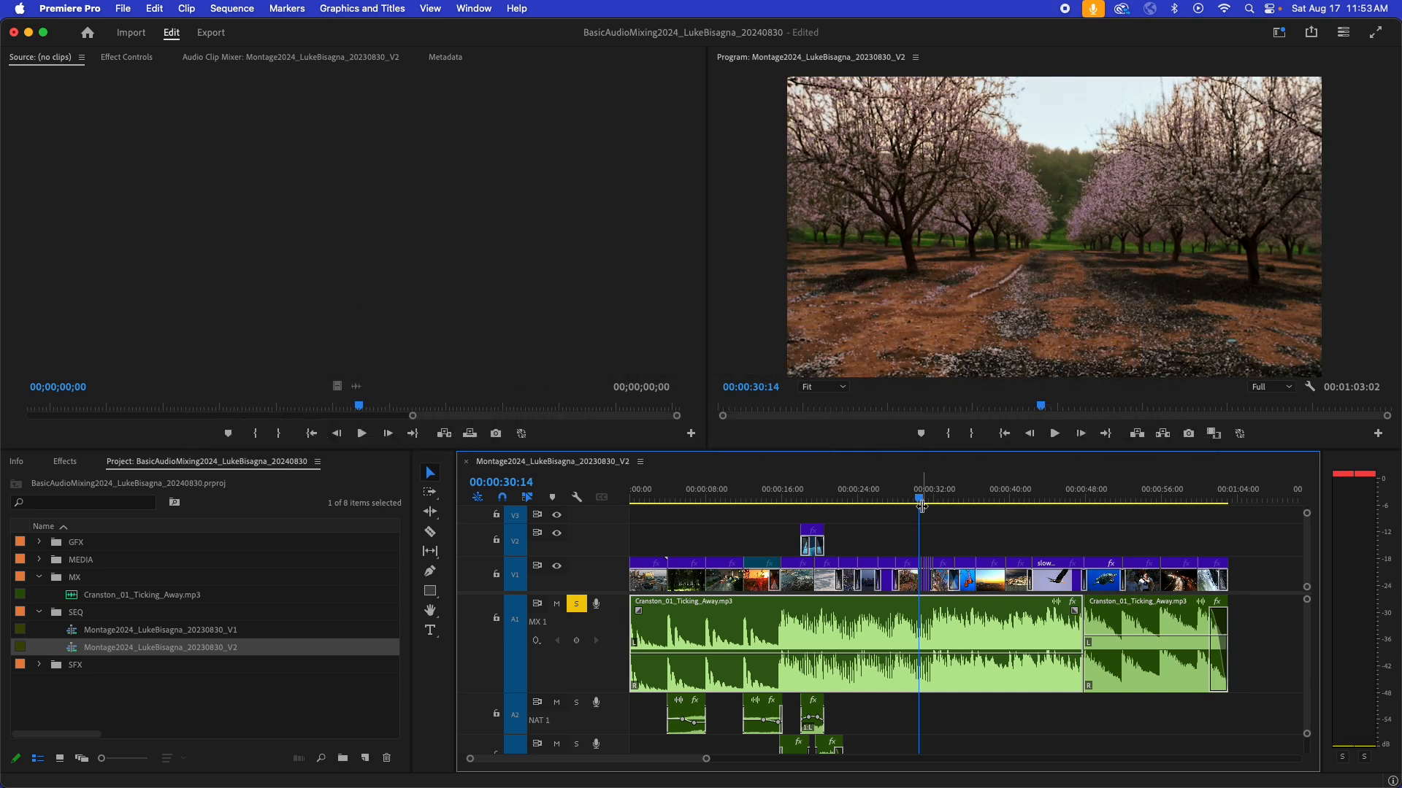
key(space)
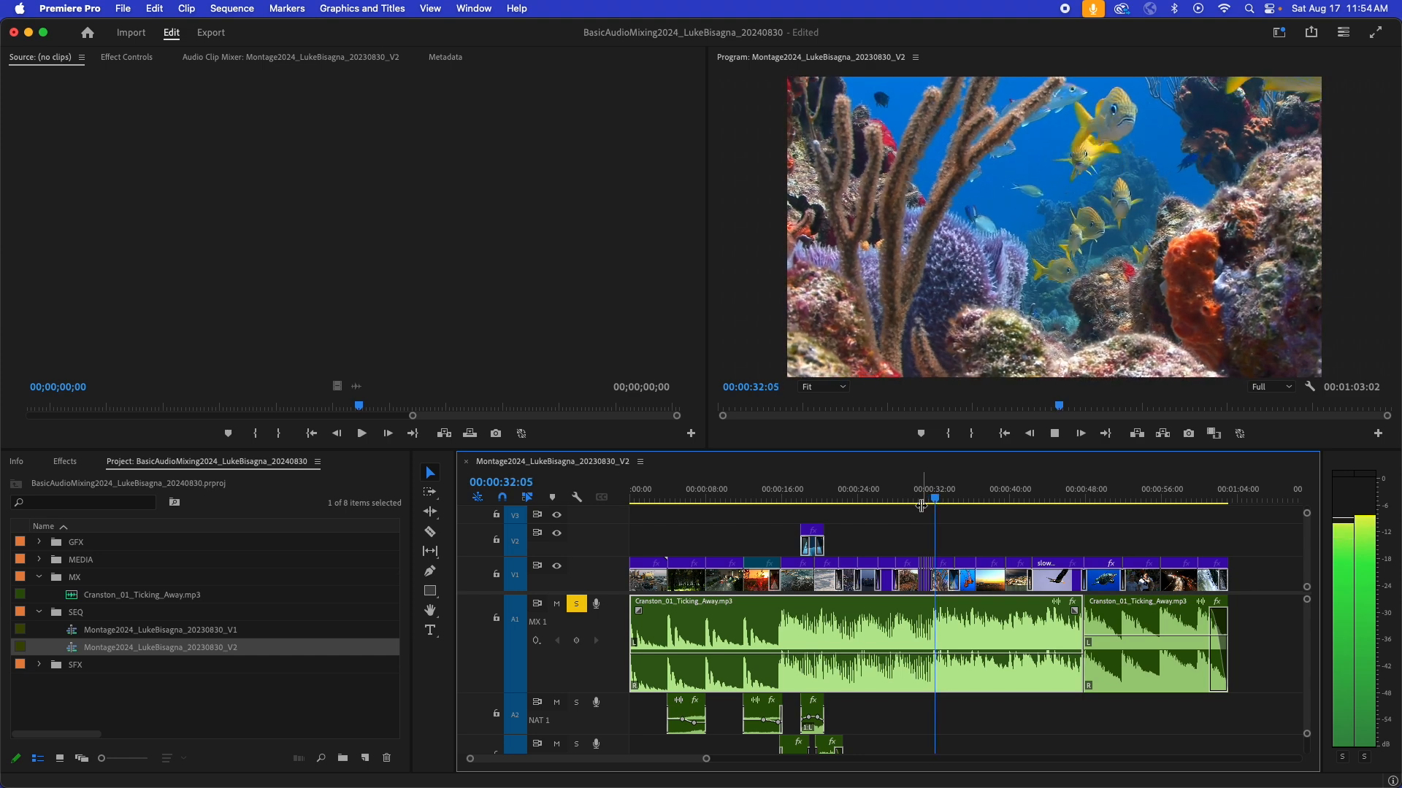
key(space)
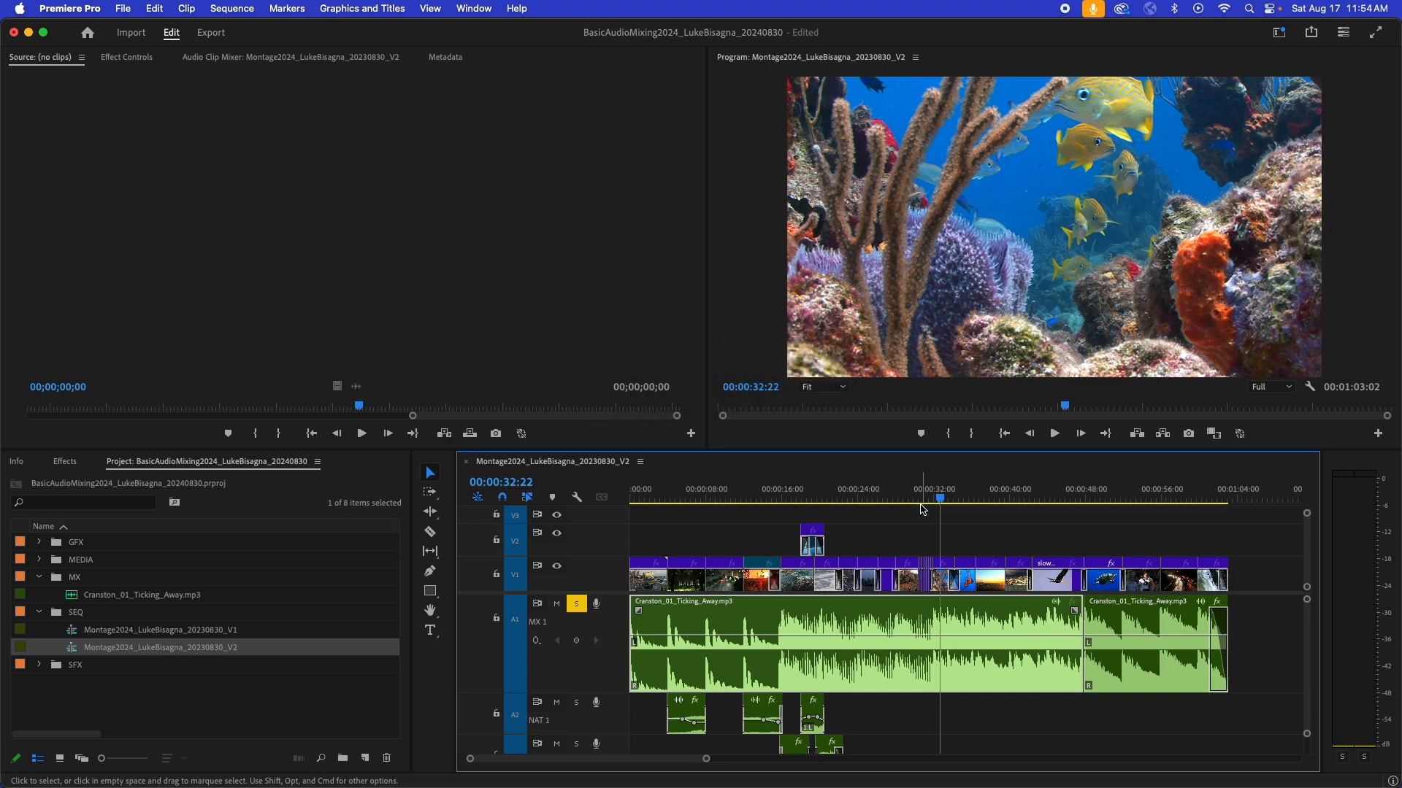
- Select both music clips on the MX 1 track and adjust their audio gain by -12 dB
drag(1164, 716, 974, 666)
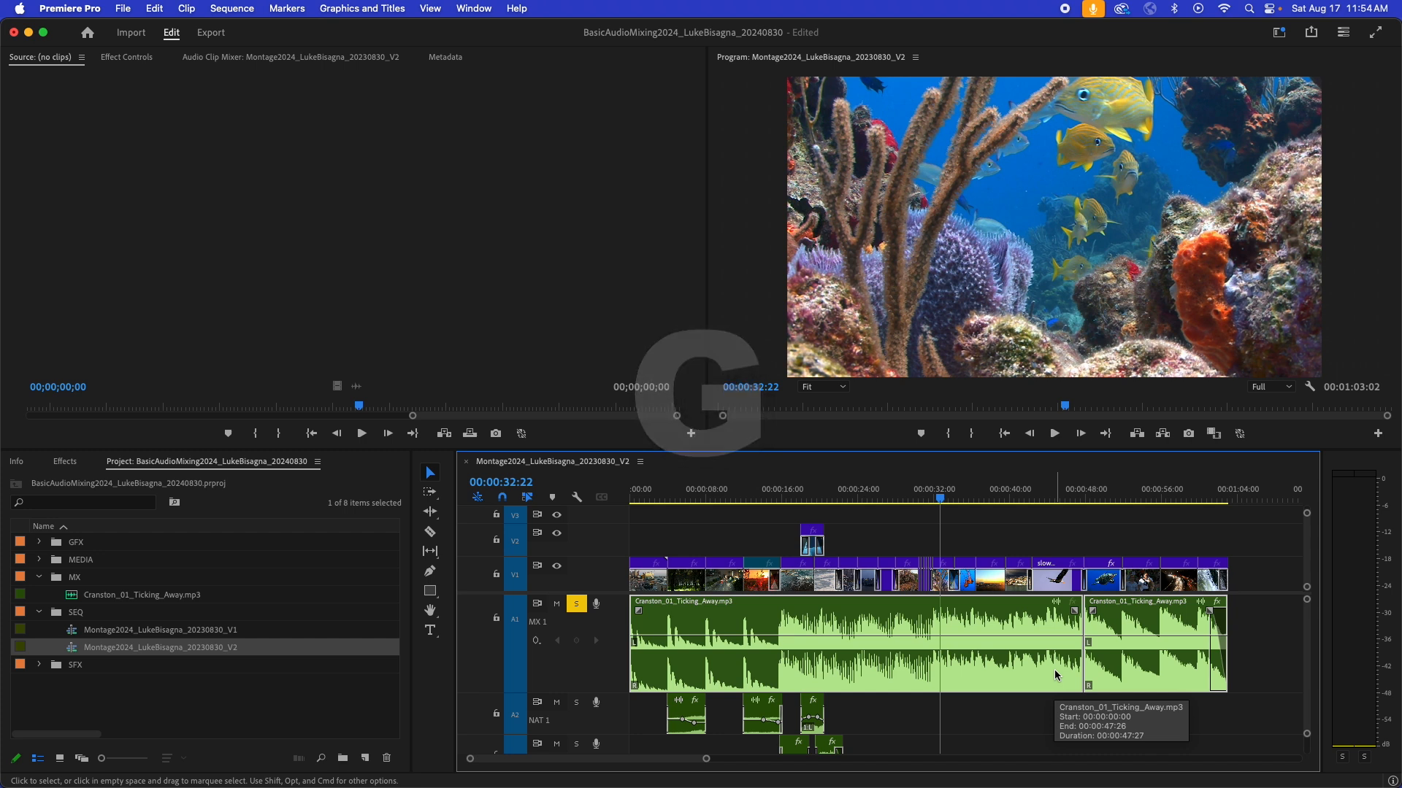
drag(681, 325, 684, 322)
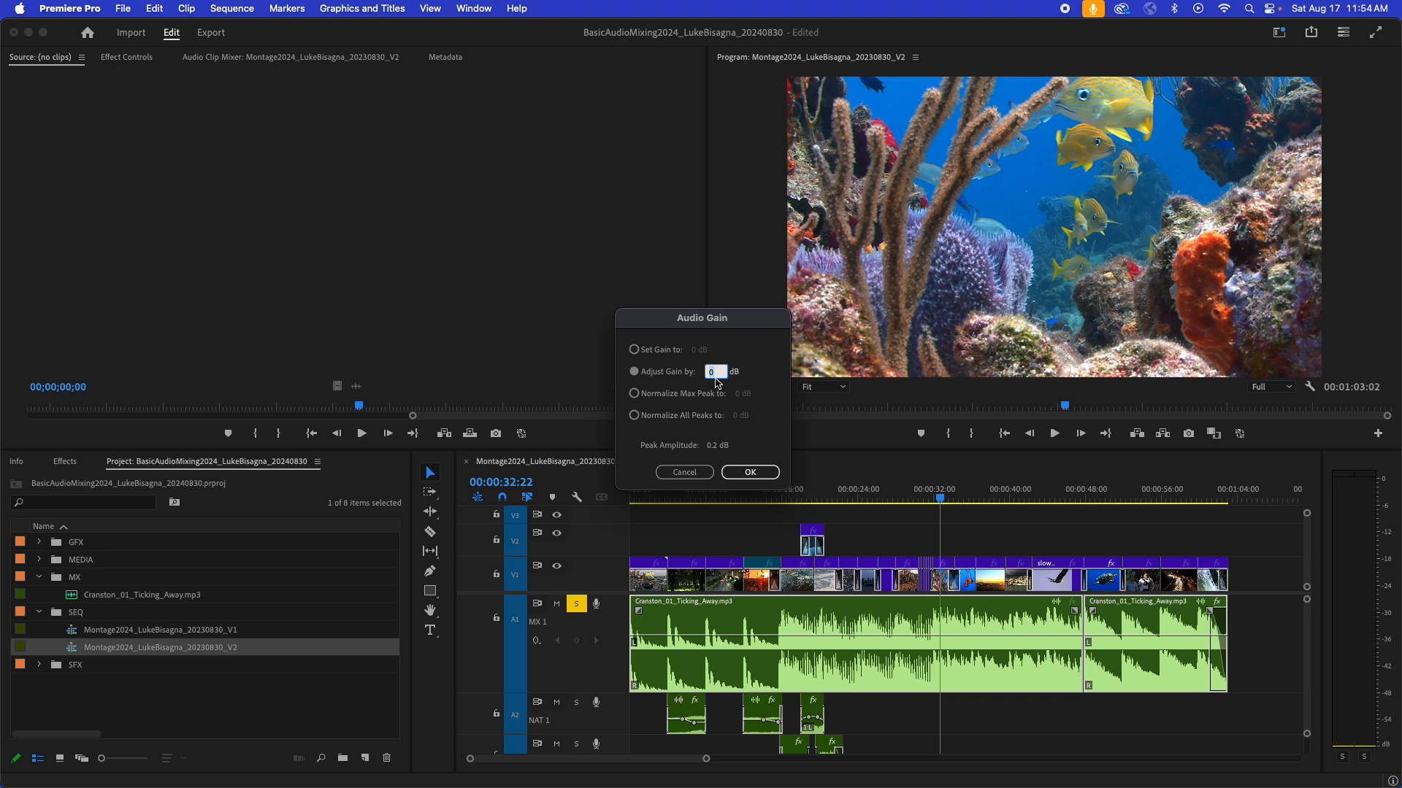
text(-12)
click(750, 473)
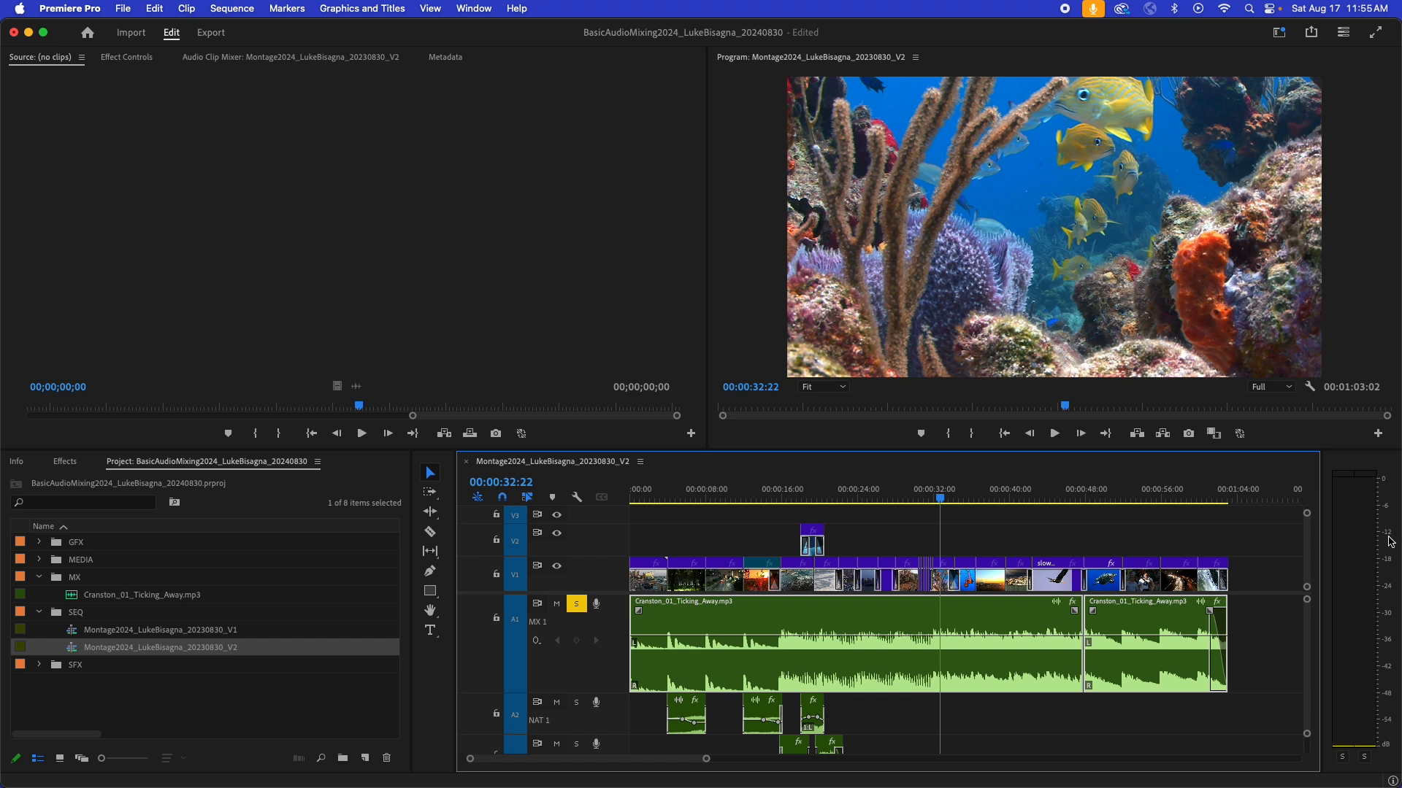
- Play the soloed music from 00:00:31:00 and from about 16 seconds to check the levels on the audio meters
drag(940, 498, 926, 501)
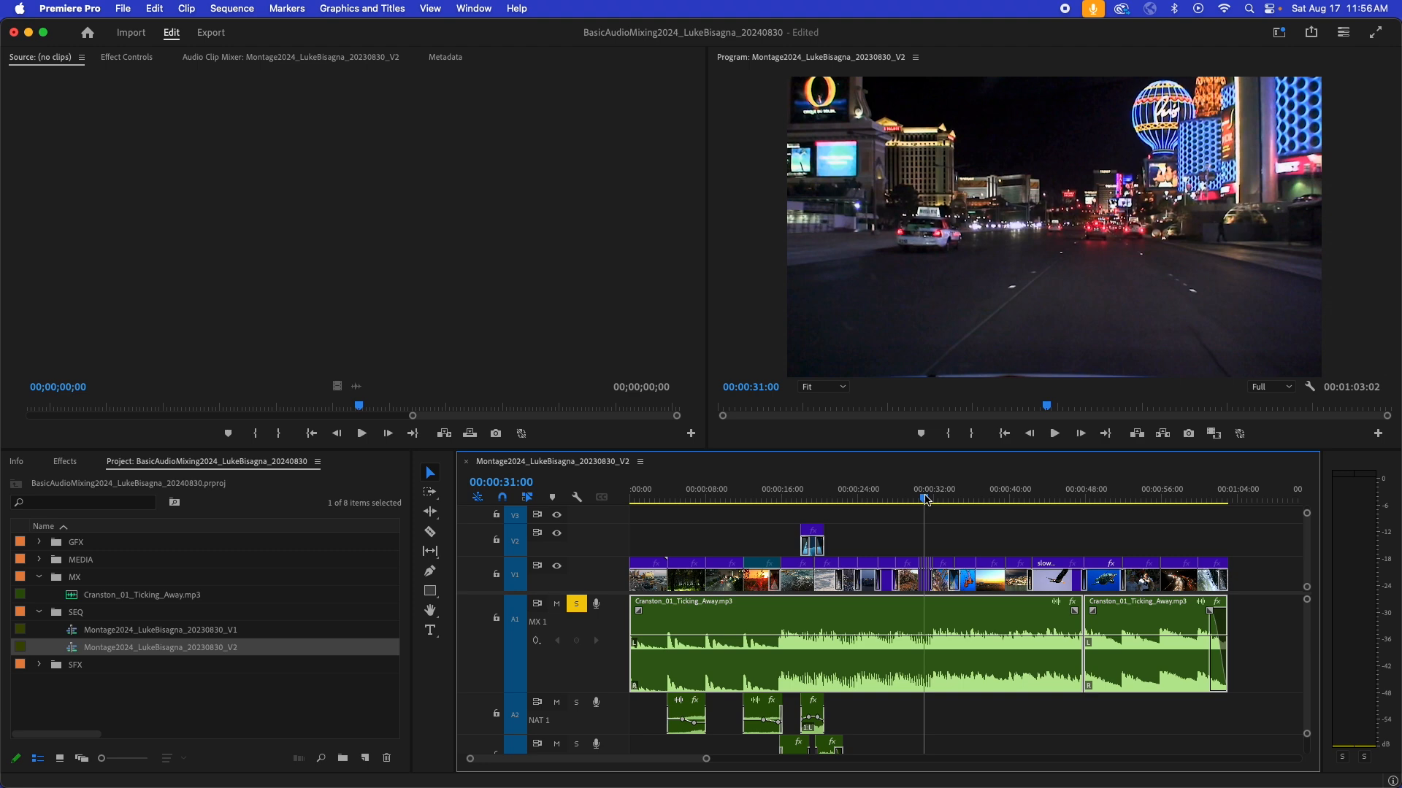
key(space)
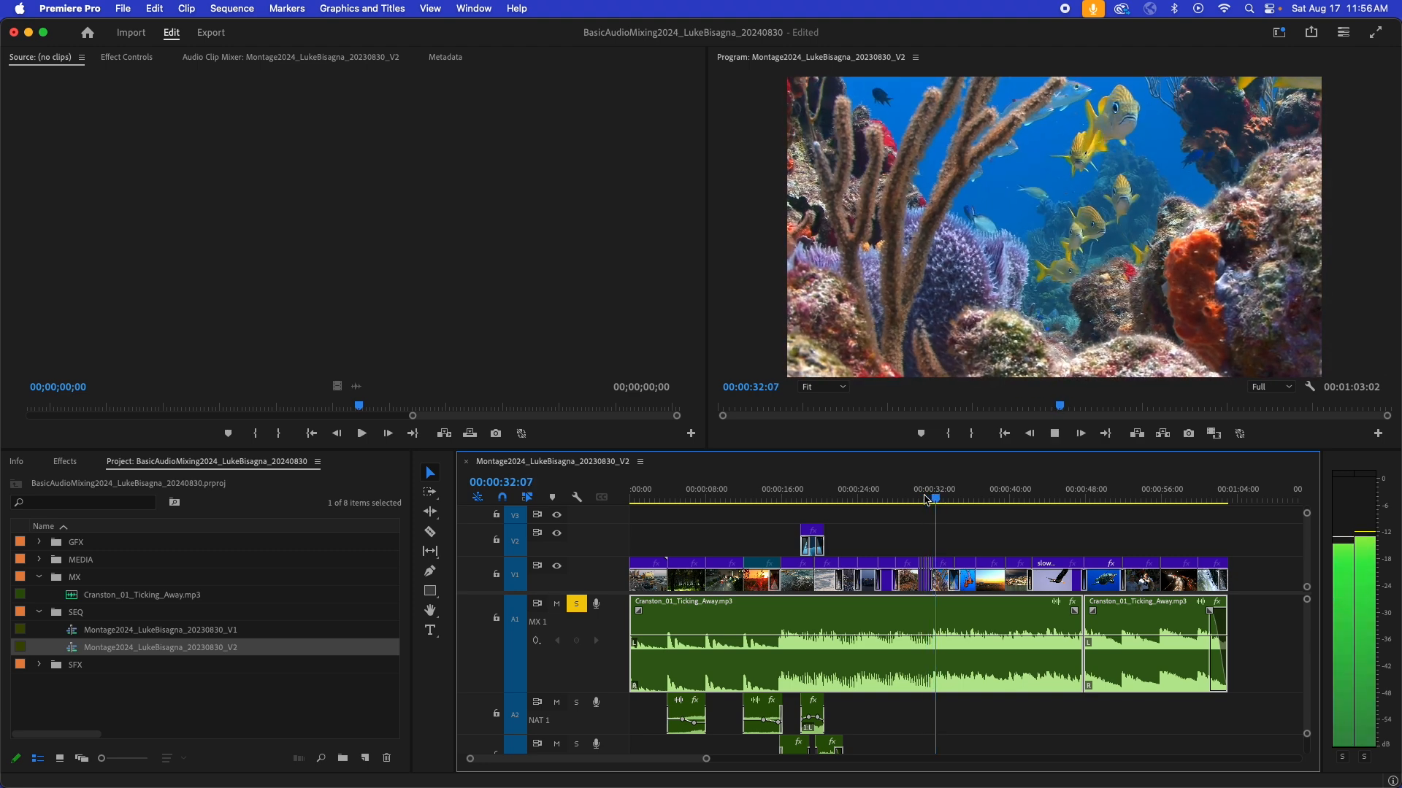
key(space)
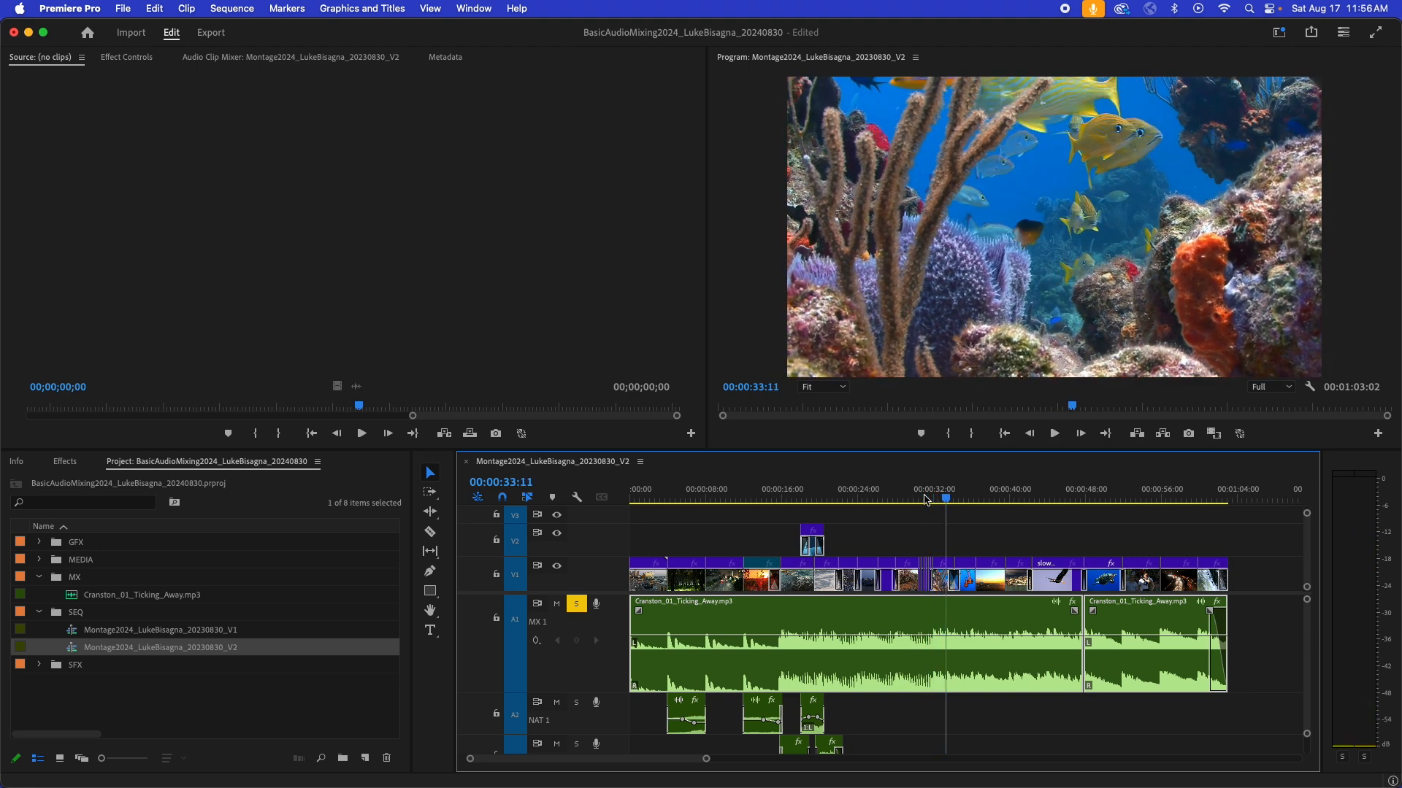
click(780, 499)
key(space)
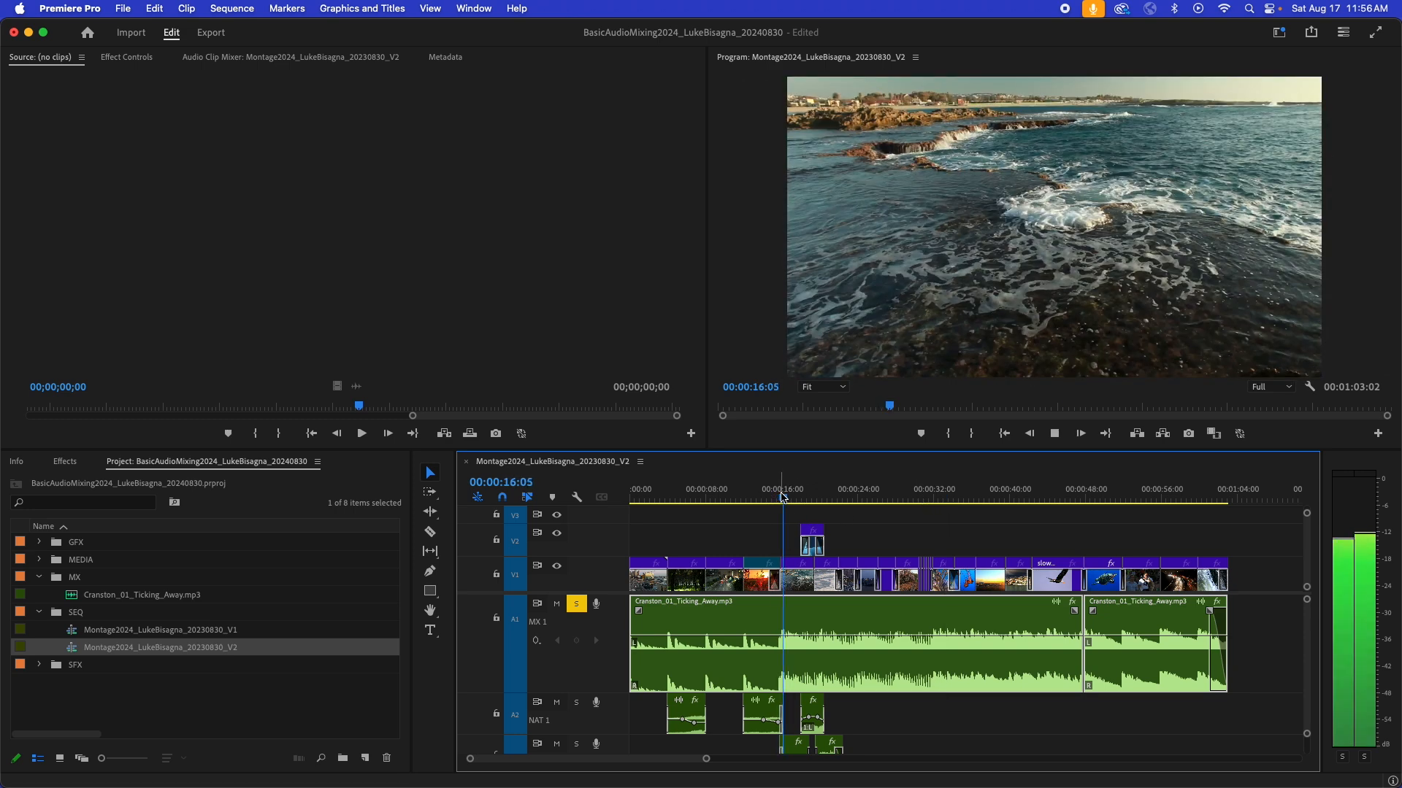
key(space)
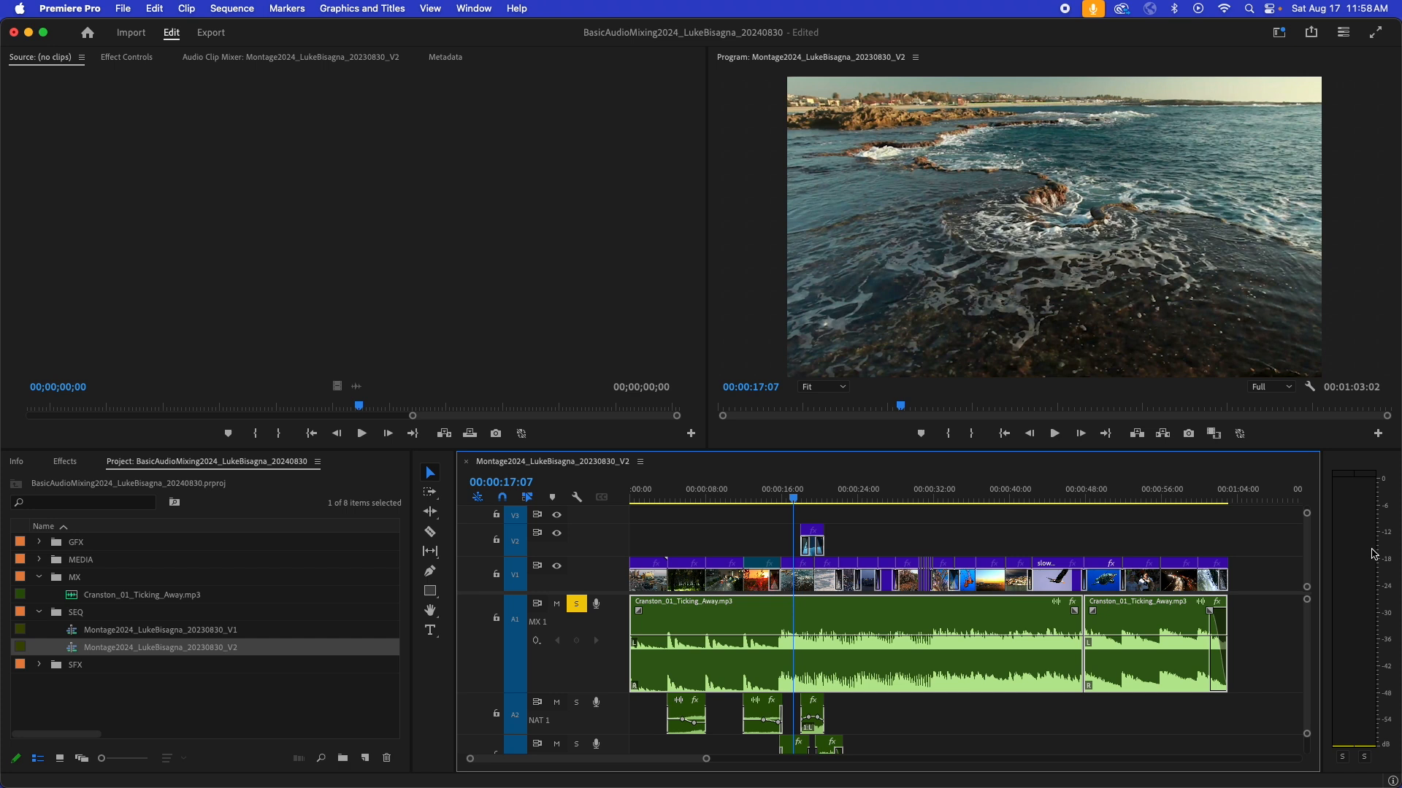
- Deselect the music clips and play the sequence from 00:00:00:00 to check the level of the quiet opening
click(1266, 631)
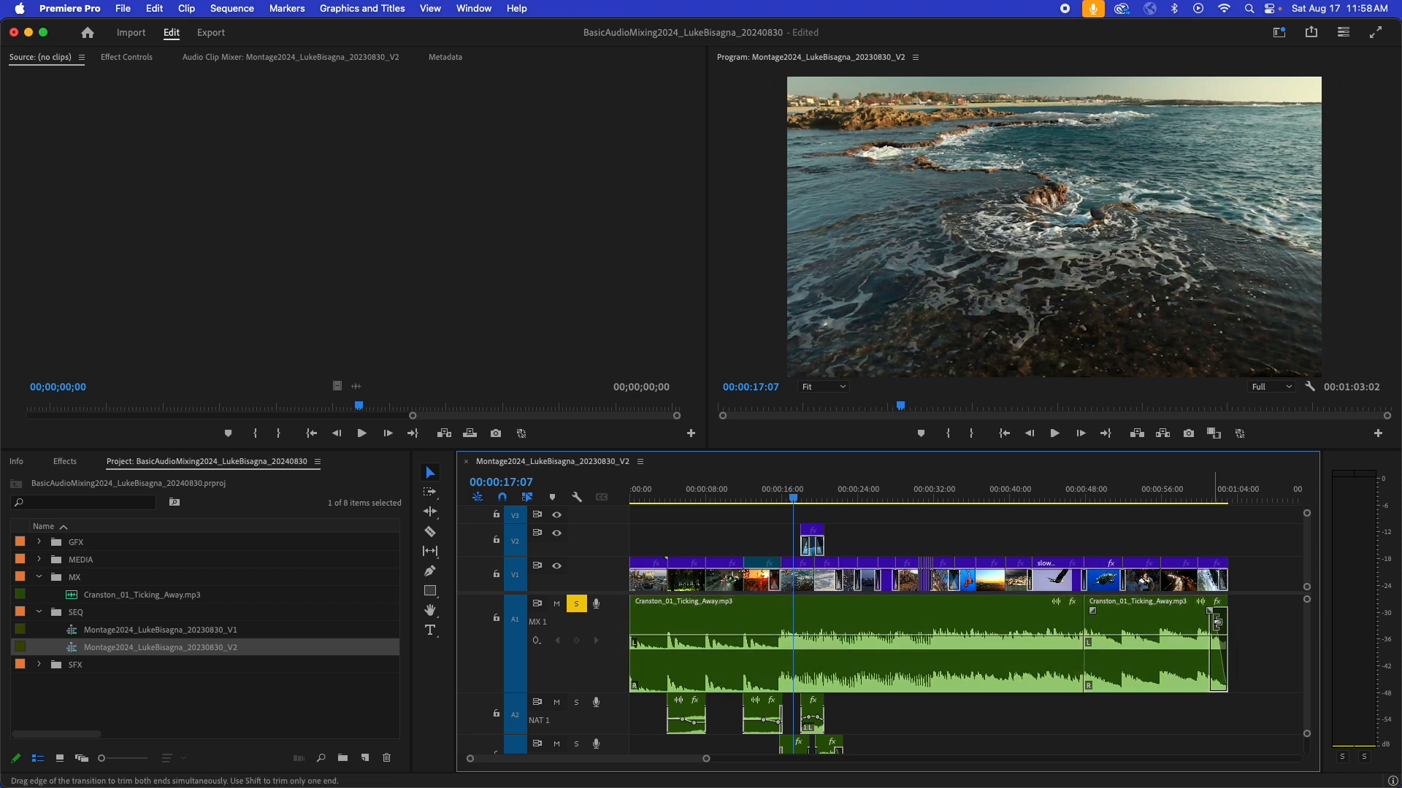
drag(713, 492, 608, 509)
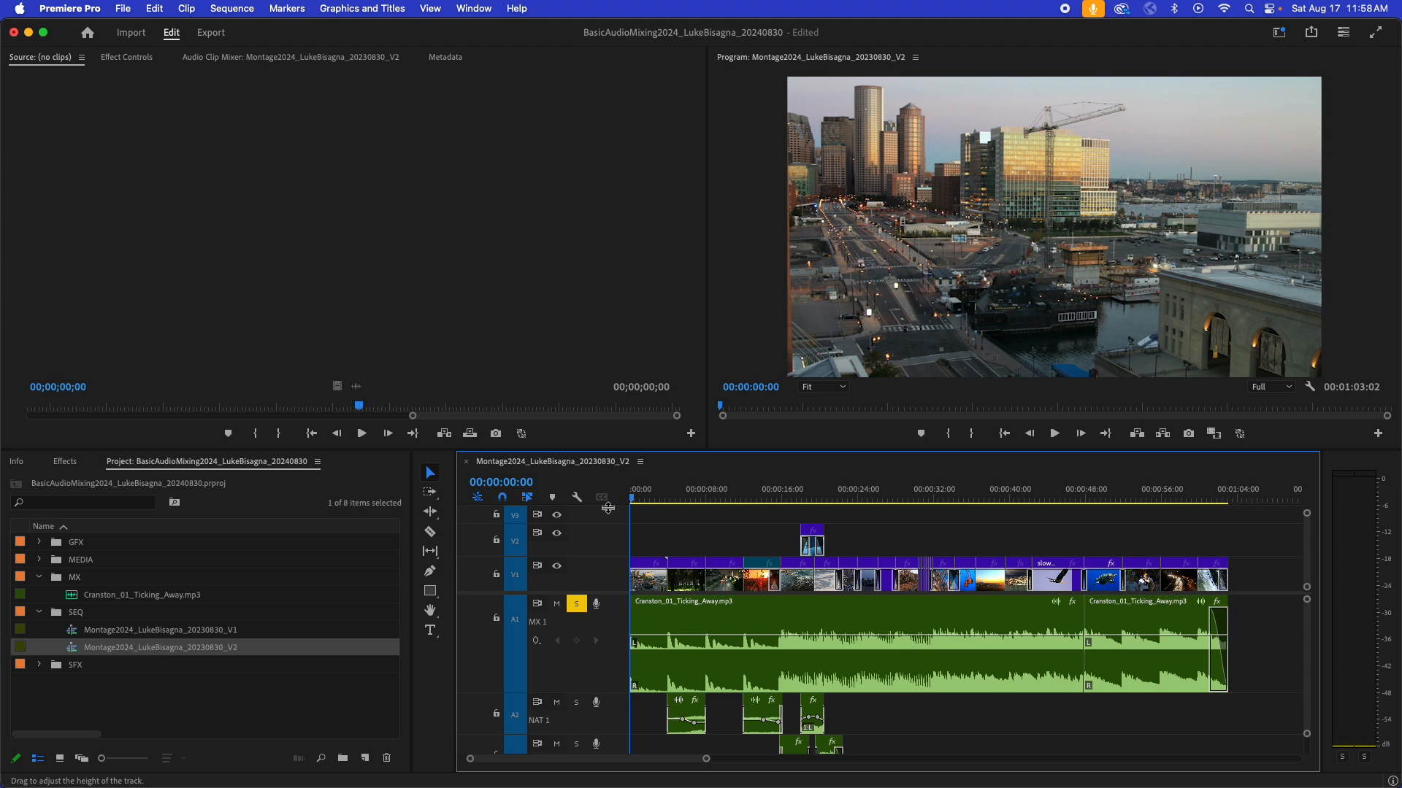
key(space)
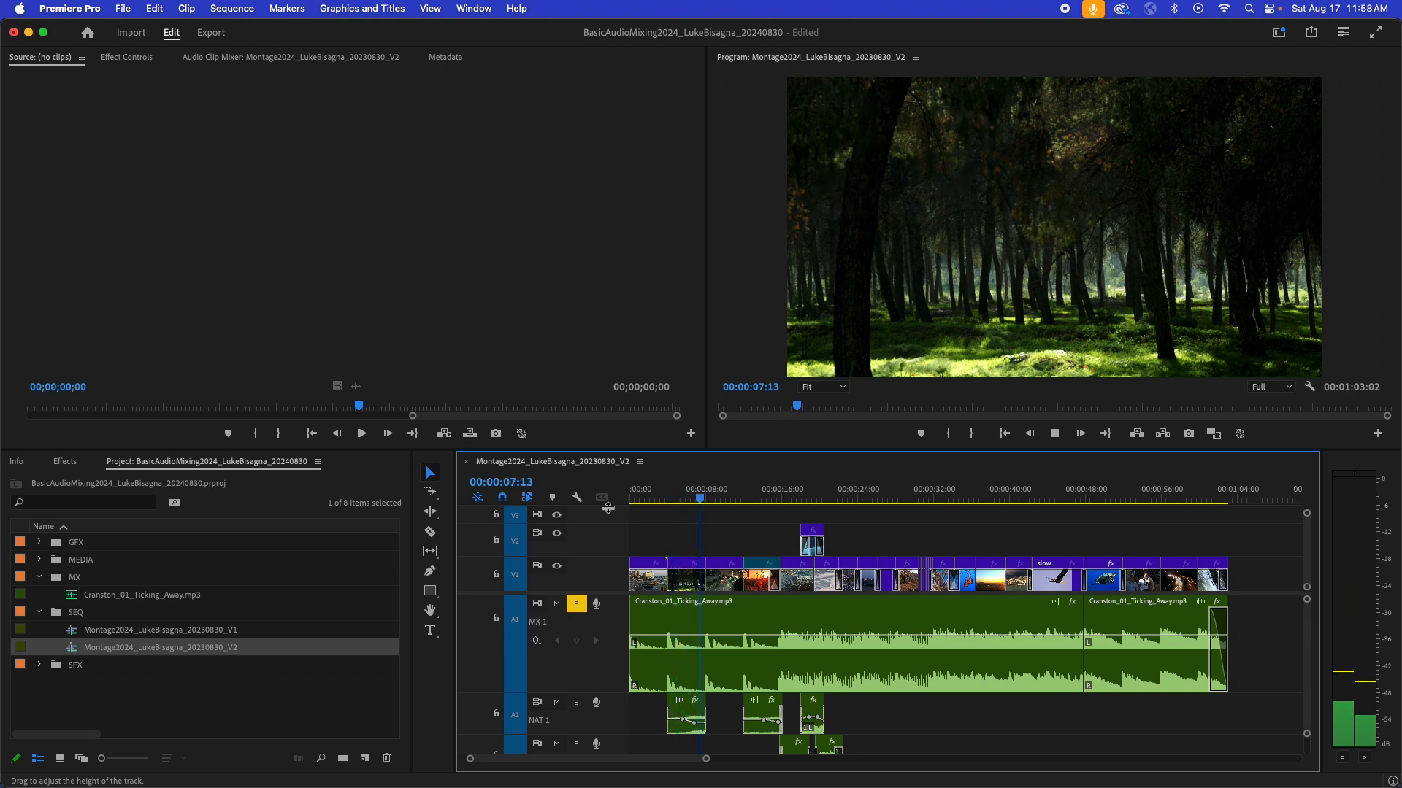
key(space)
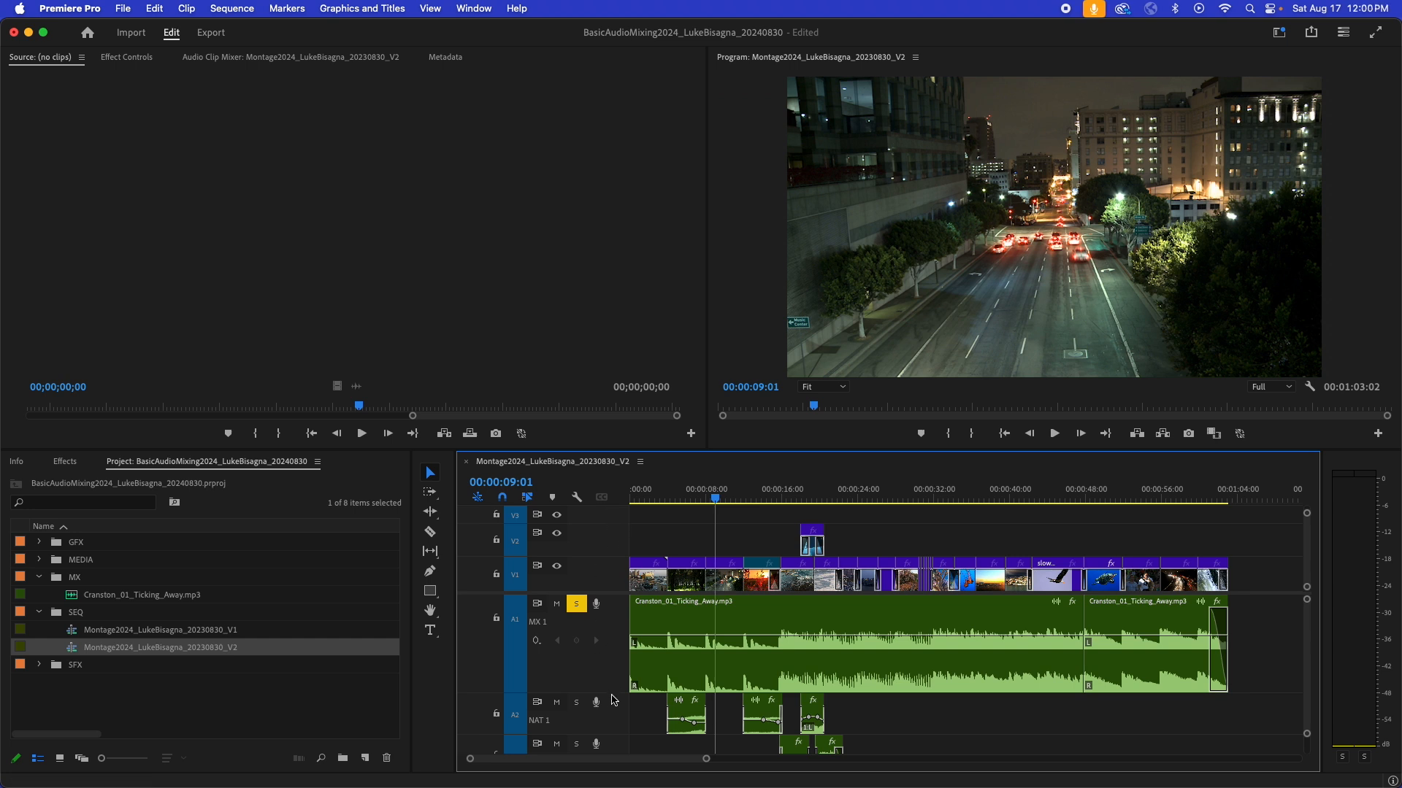
- Enlarge the MX 1 track and add volume keyframes to the first music clip at about 16 seconds and about 12.5 seconds
drag(613, 696, 614, 718)
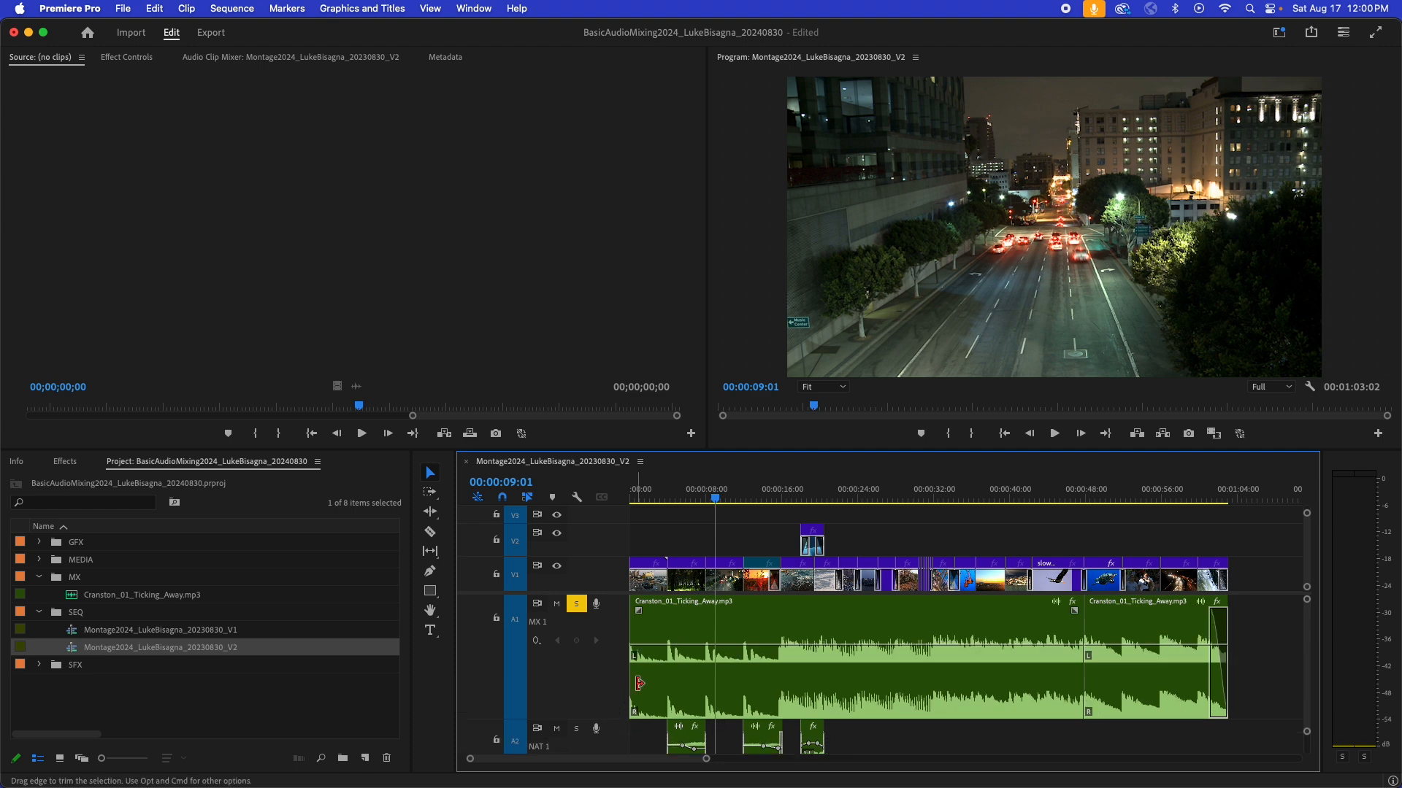
key(=)
key(=)
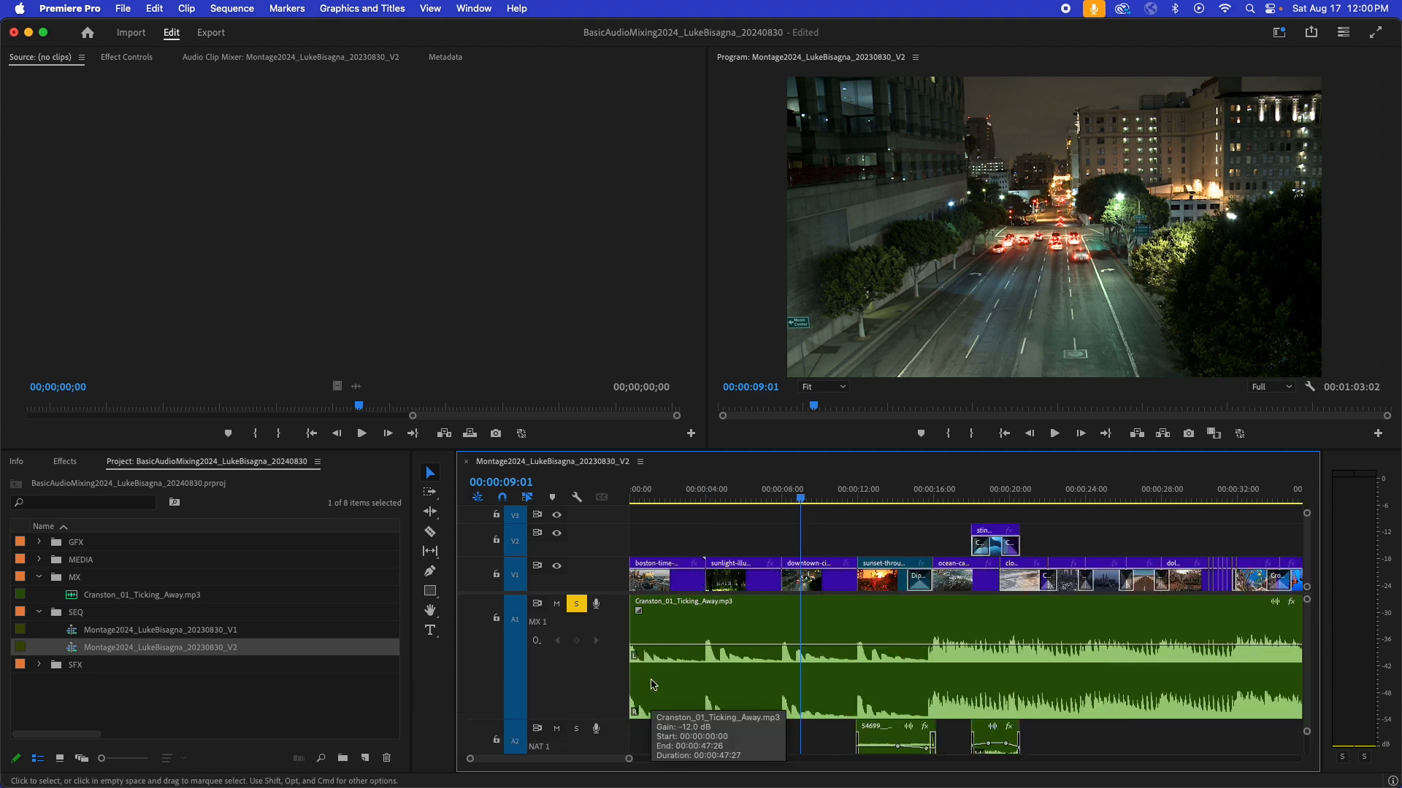
scroll(772, 672, right, 3)
scroll(773, 672, right, 3)
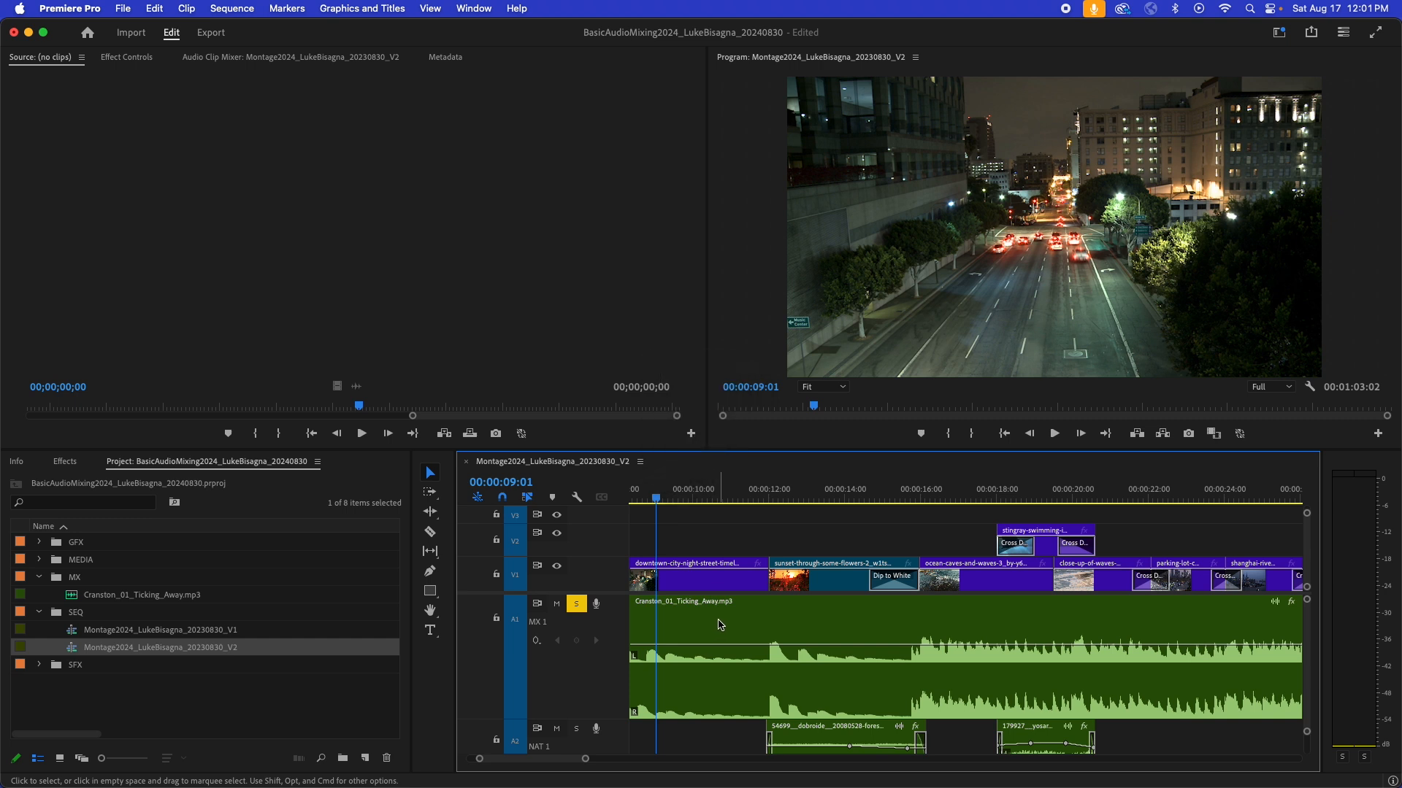
key(p)
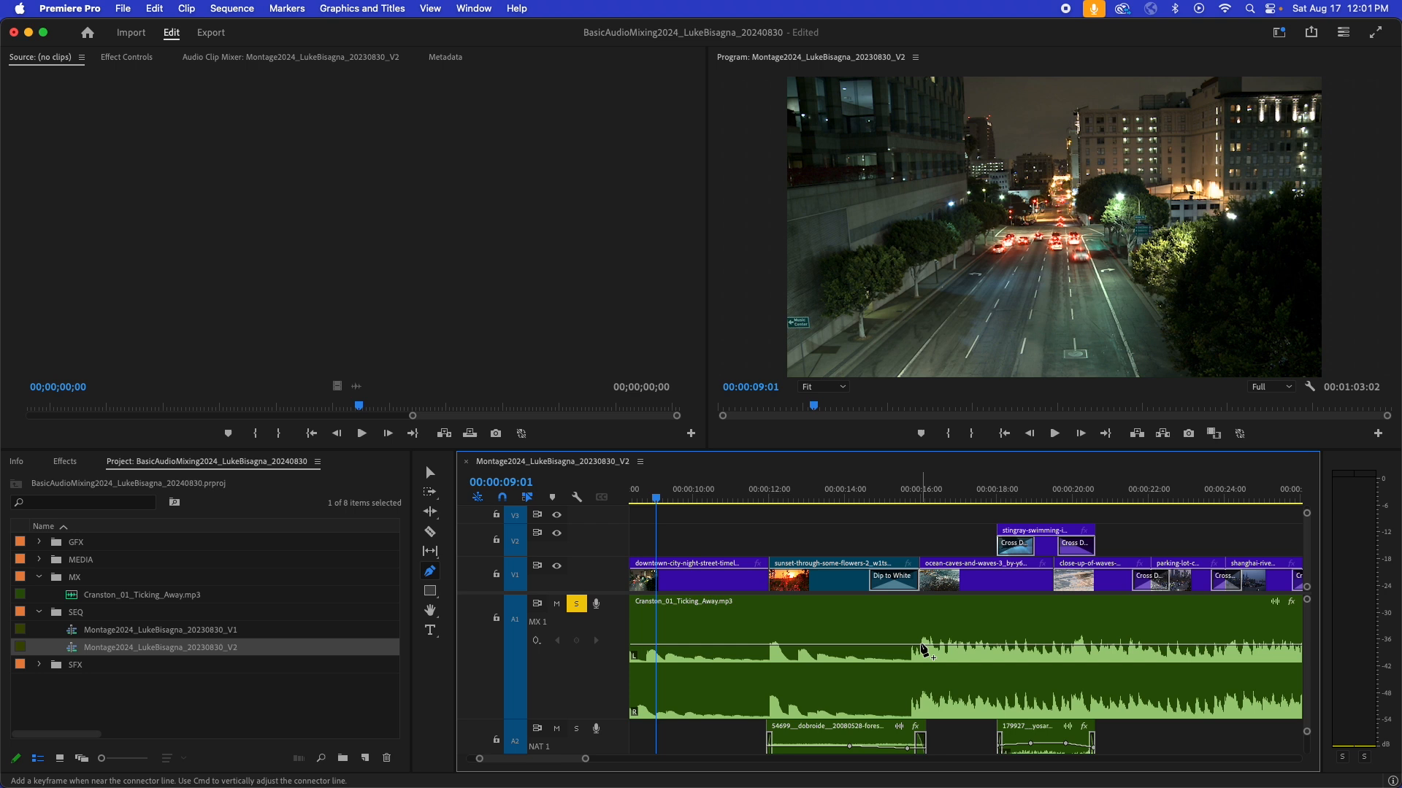
click(920, 645)
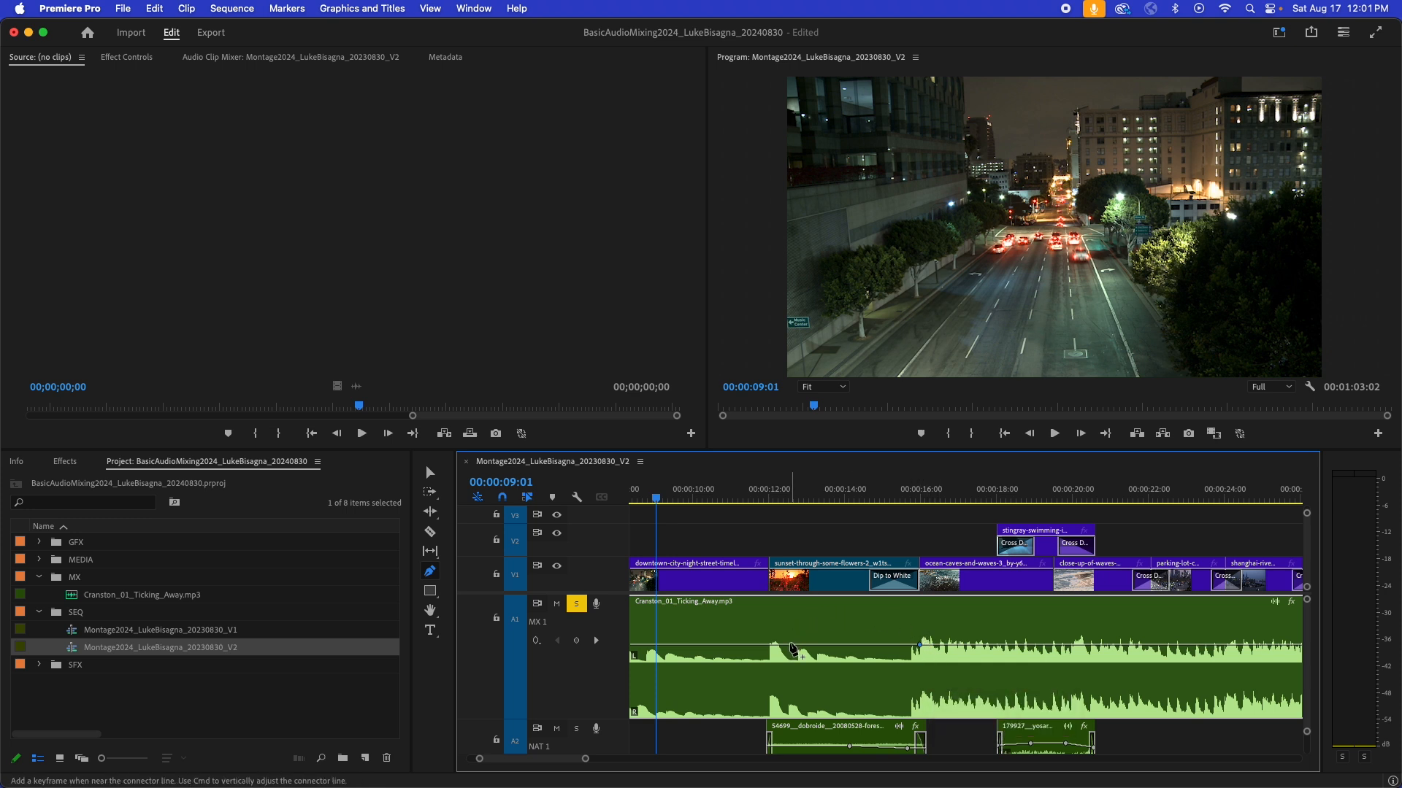
click(790, 649)
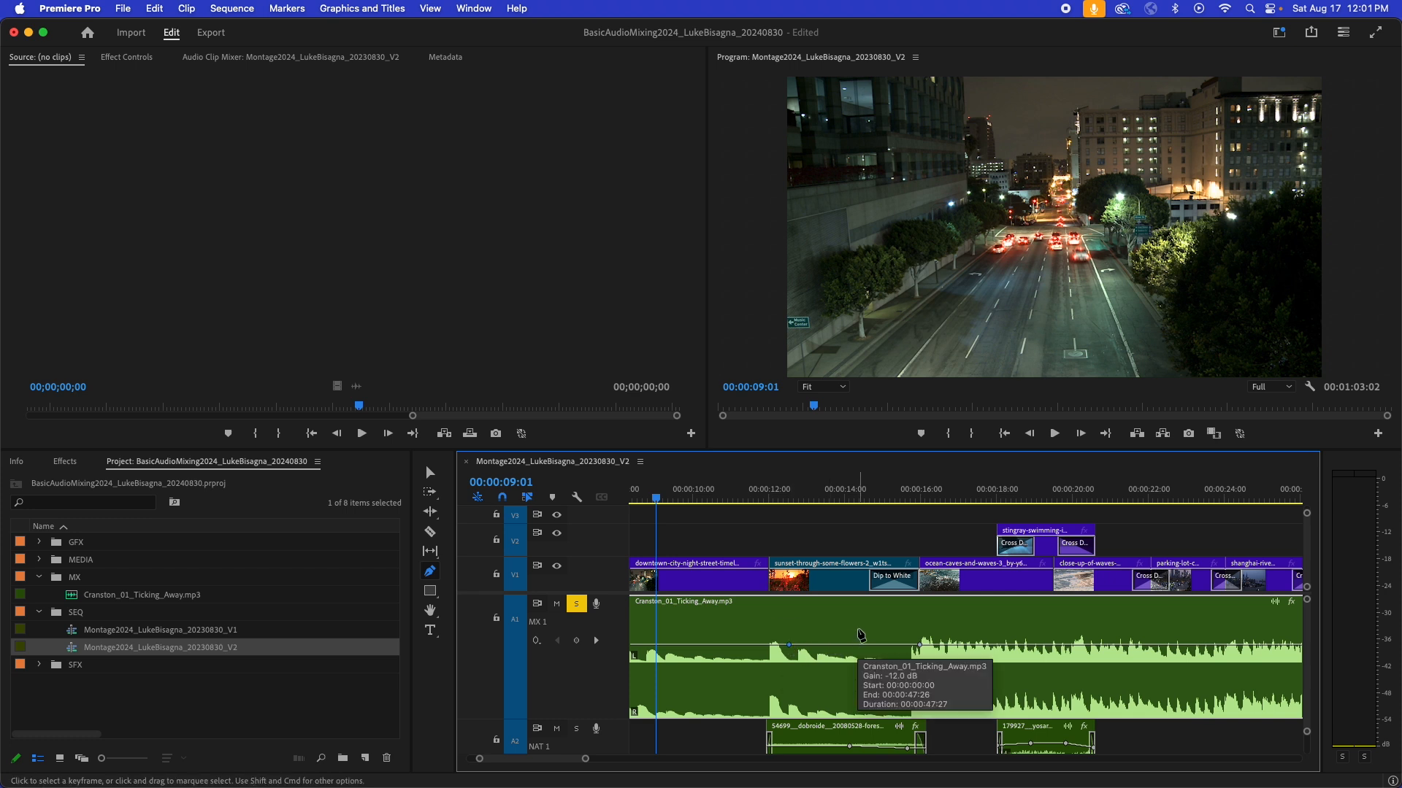
key(v)
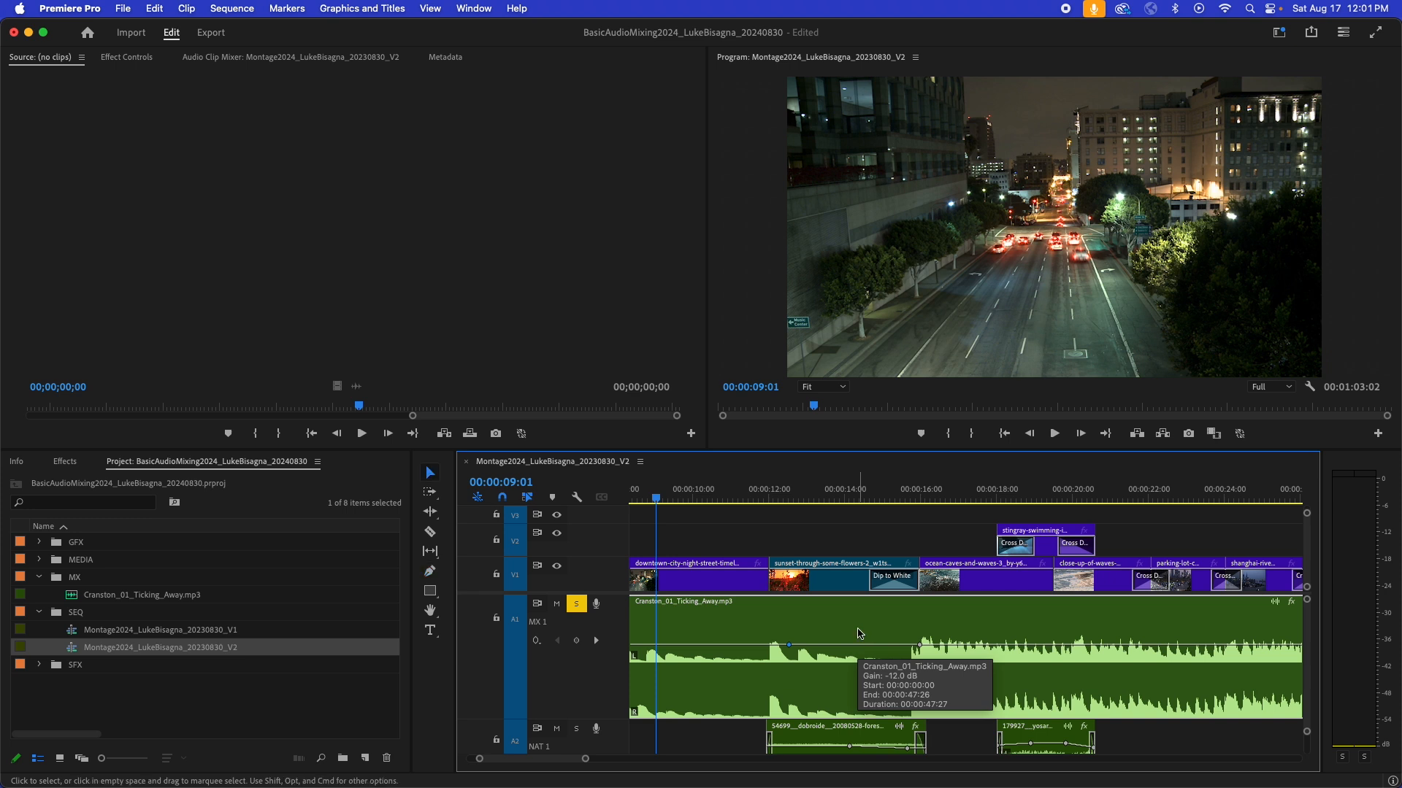
- Try raising the volume keyframe at about 12.5 seconds freehand, and undo the change
click(792, 647)
drag(792, 647, 792, 629)
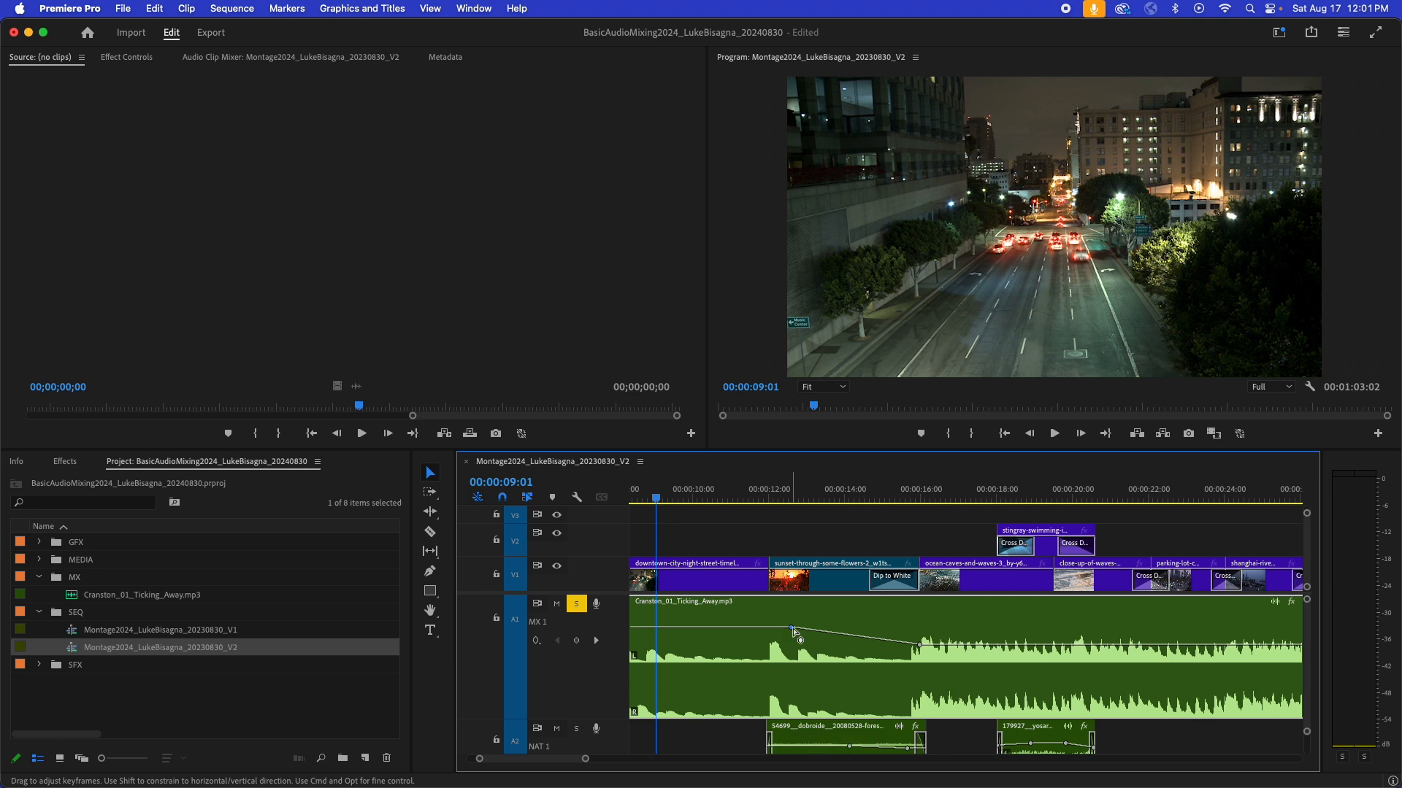
key(super+z)
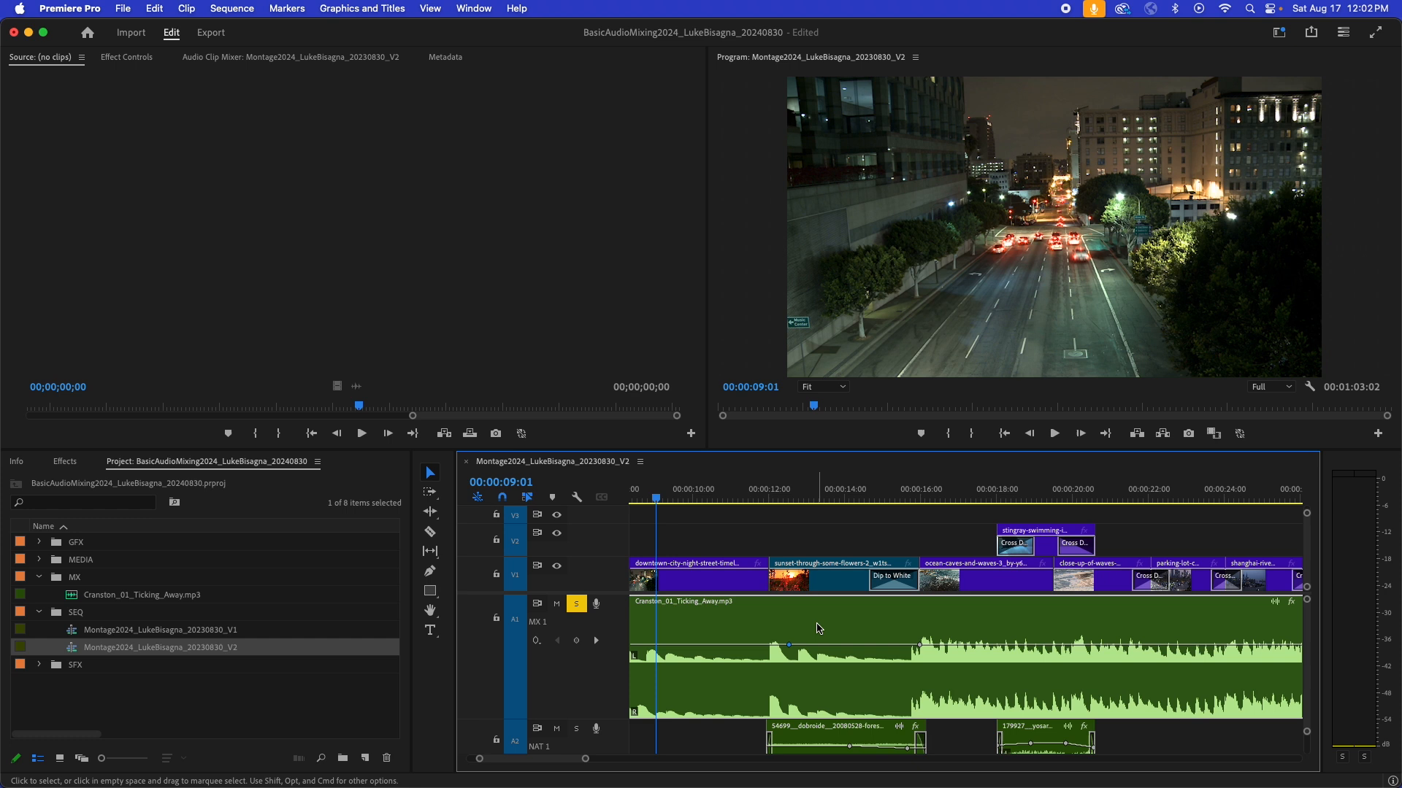
- Nudge the volume keyframe at about 12.5 seconds upward in small increments to raise the music's quiet opening
key(alt+Down)
key(alt+Down)
key(alt+Down)
key(alt+Down)
key(alt+Up)
key(alt+Up)
key(alt+Up)
key(alt+Up)
key(alt+Up)
key(alt+Up)
key(alt+Up)
key(alt+Up)
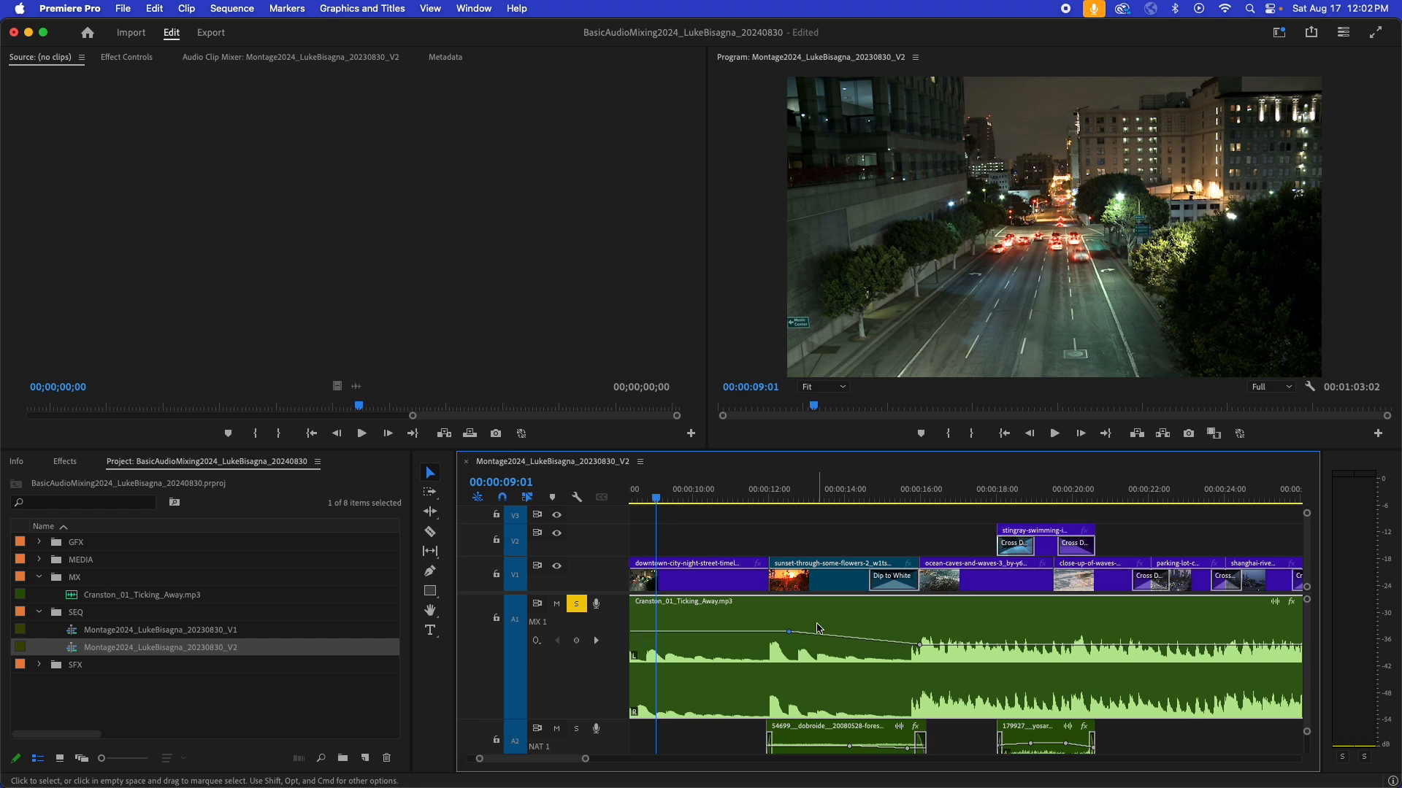
- Deselect the music clip and play the sequence from 00:00:00:00 to check the opening's level on the audio meters
key(minus)
key(minus)
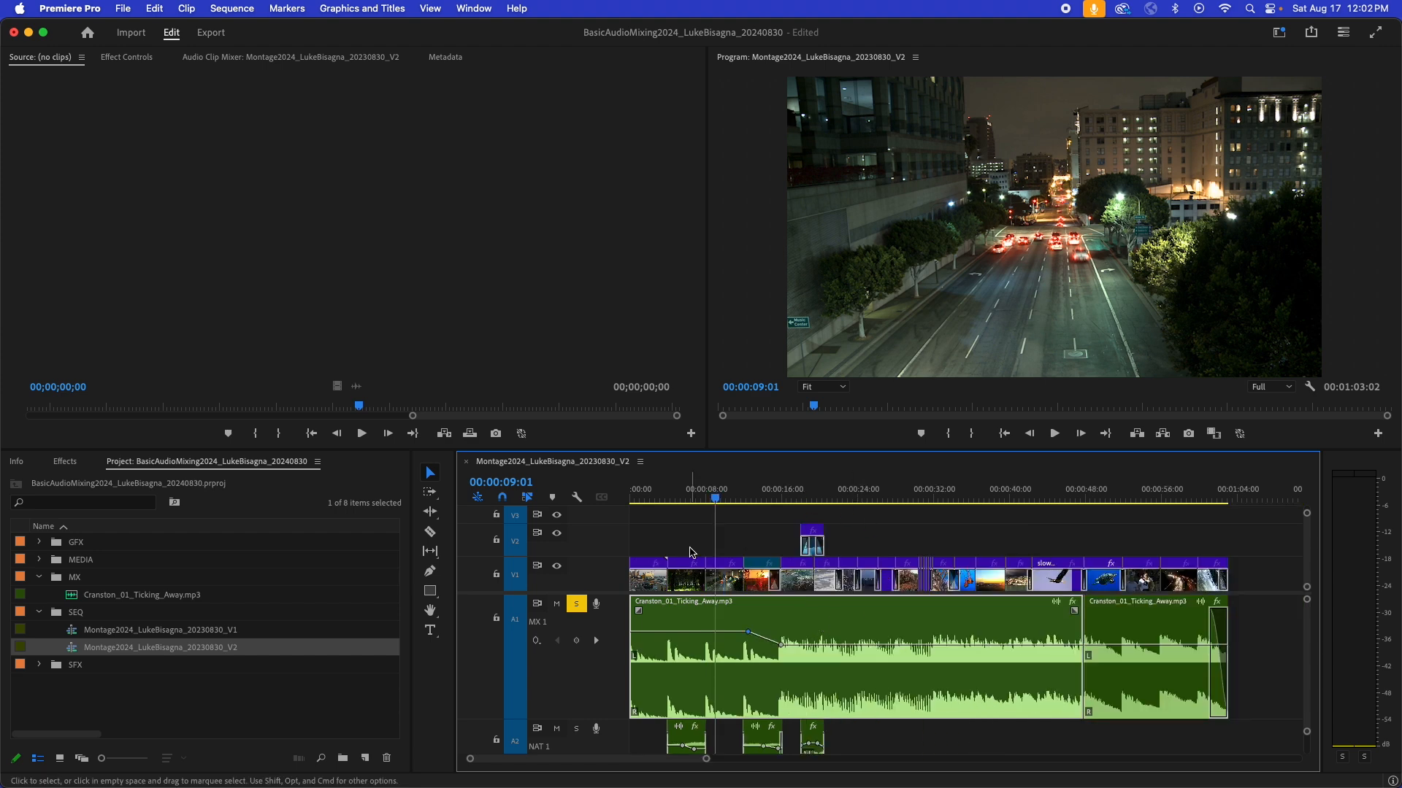
click(679, 524)
drag(683, 494, 579, 506)
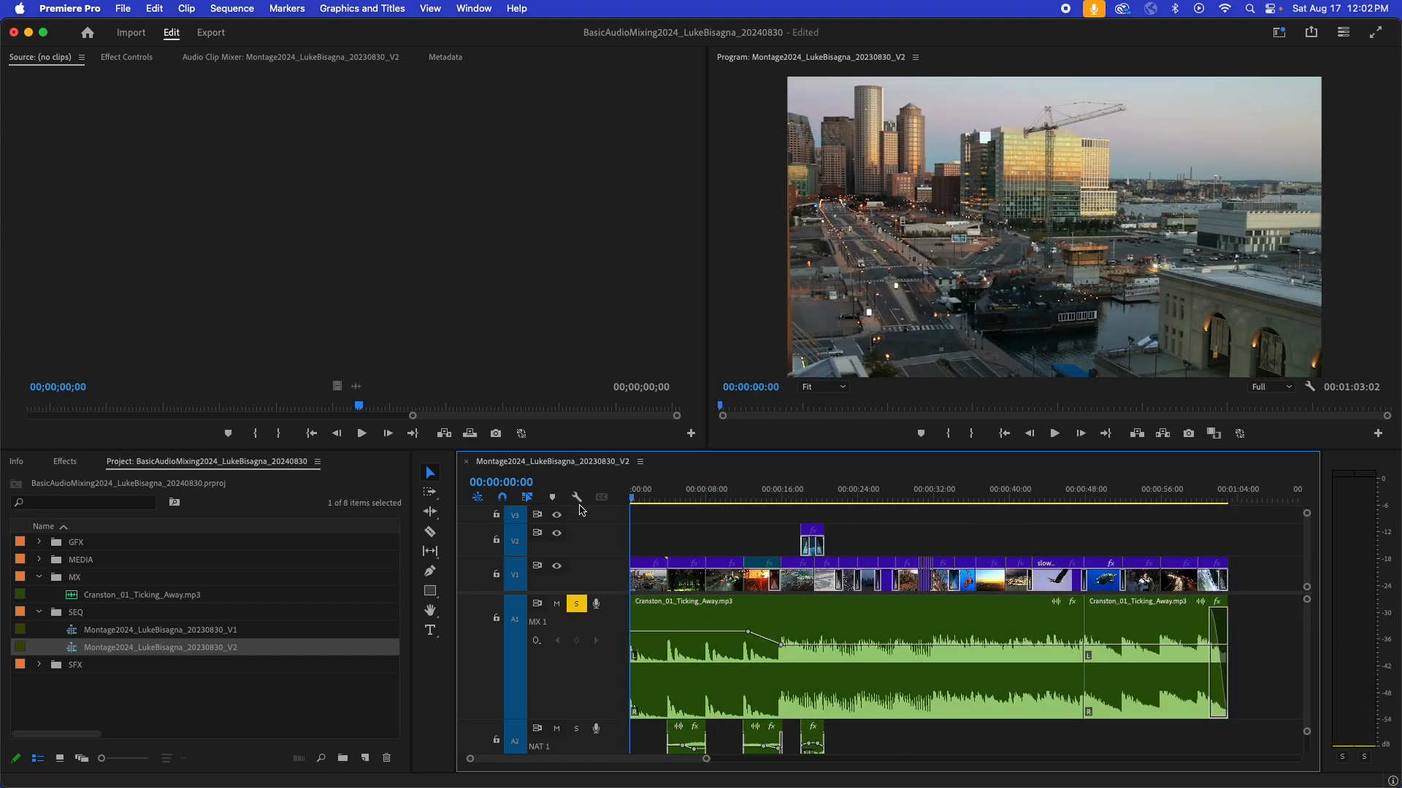
key(space)
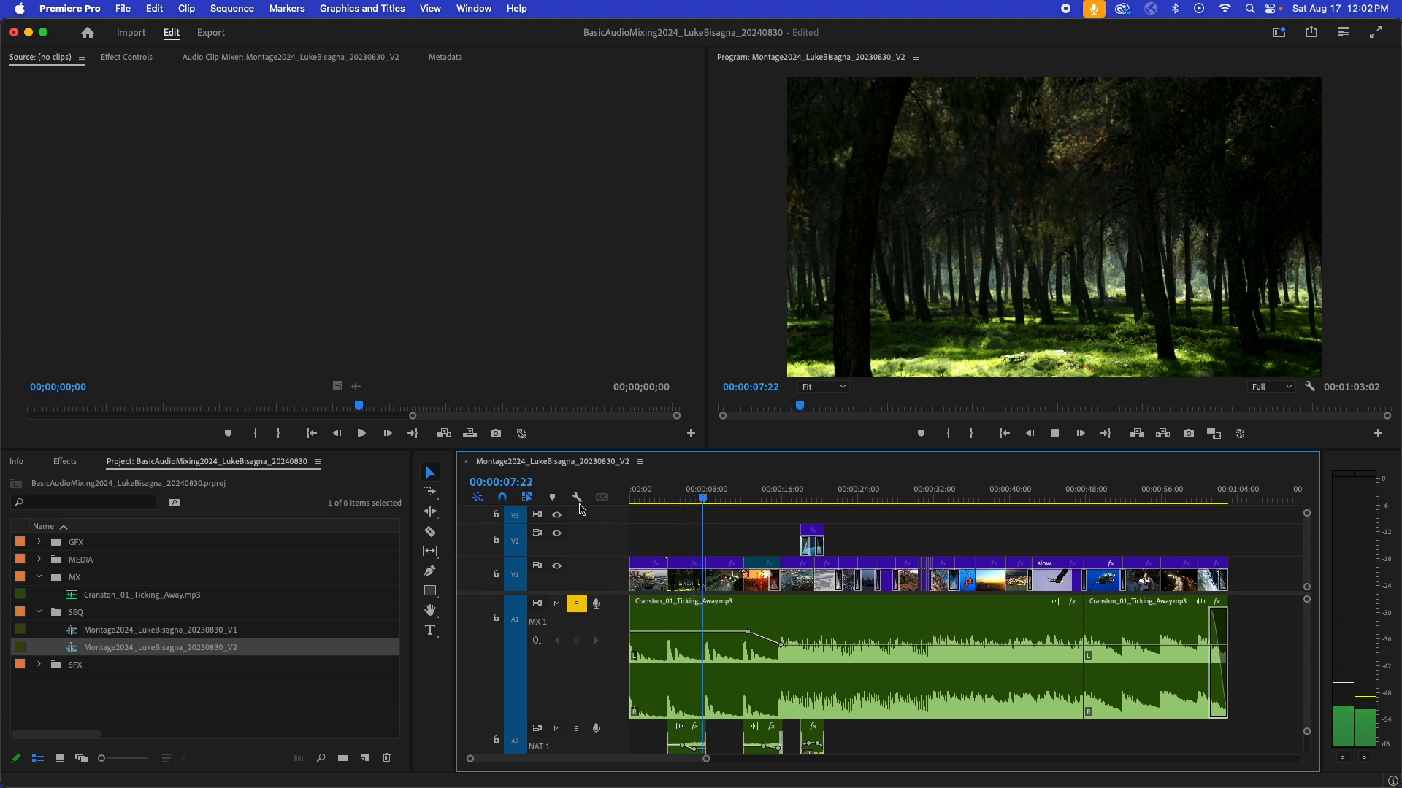
key(space)
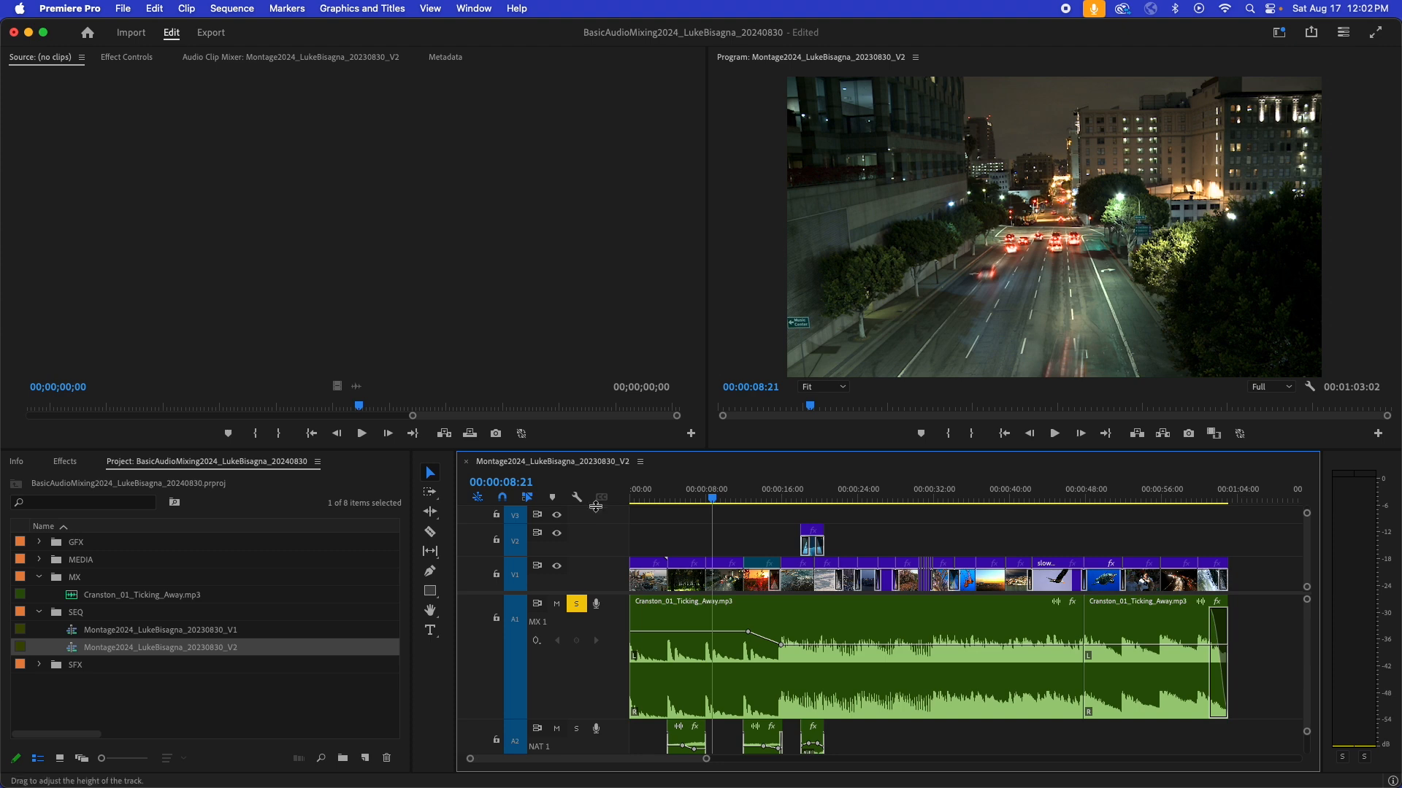
- Play the music from 00:00:15:28 to check the level of the fuller section on the audio meters
click(788, 498)
drag(789, 497, 782, 499)
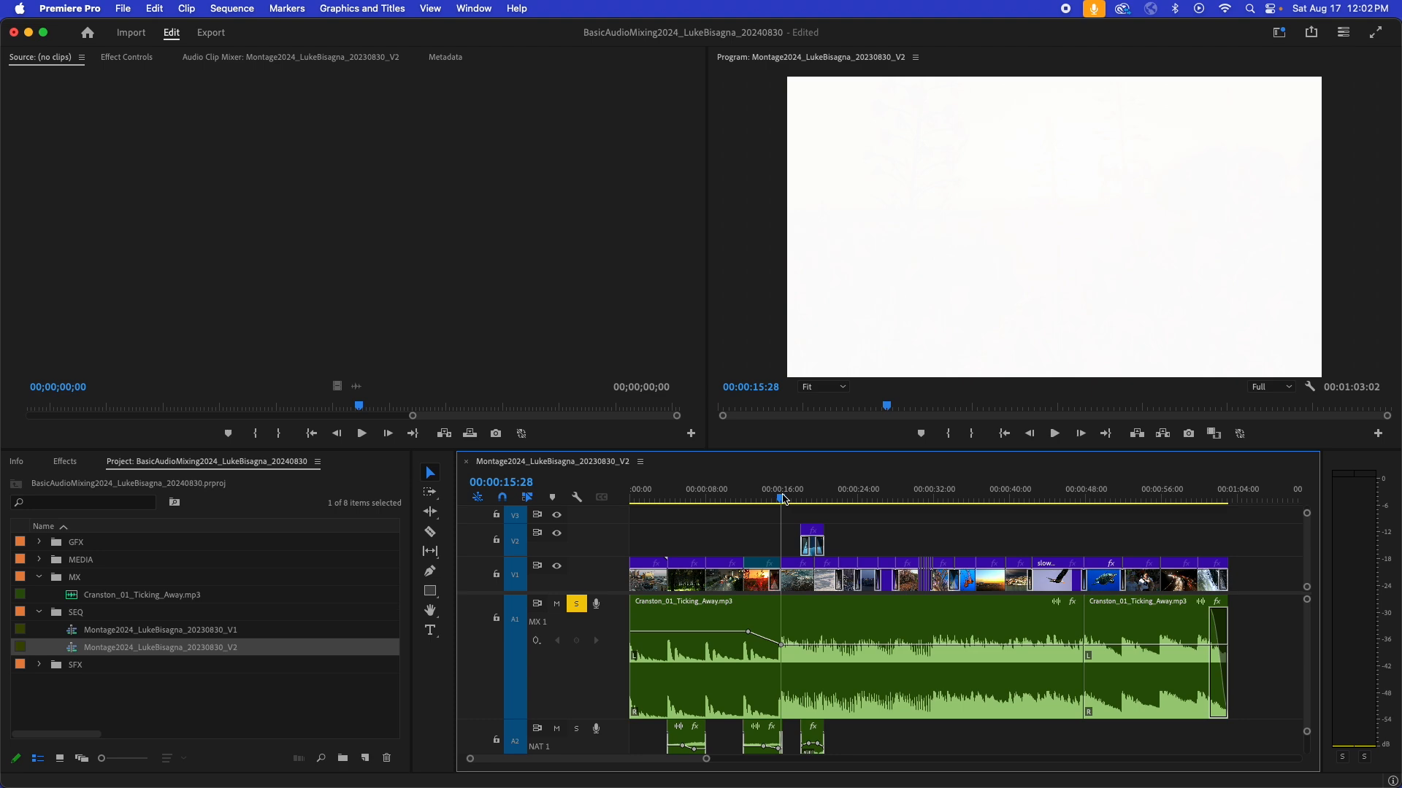
key(space)
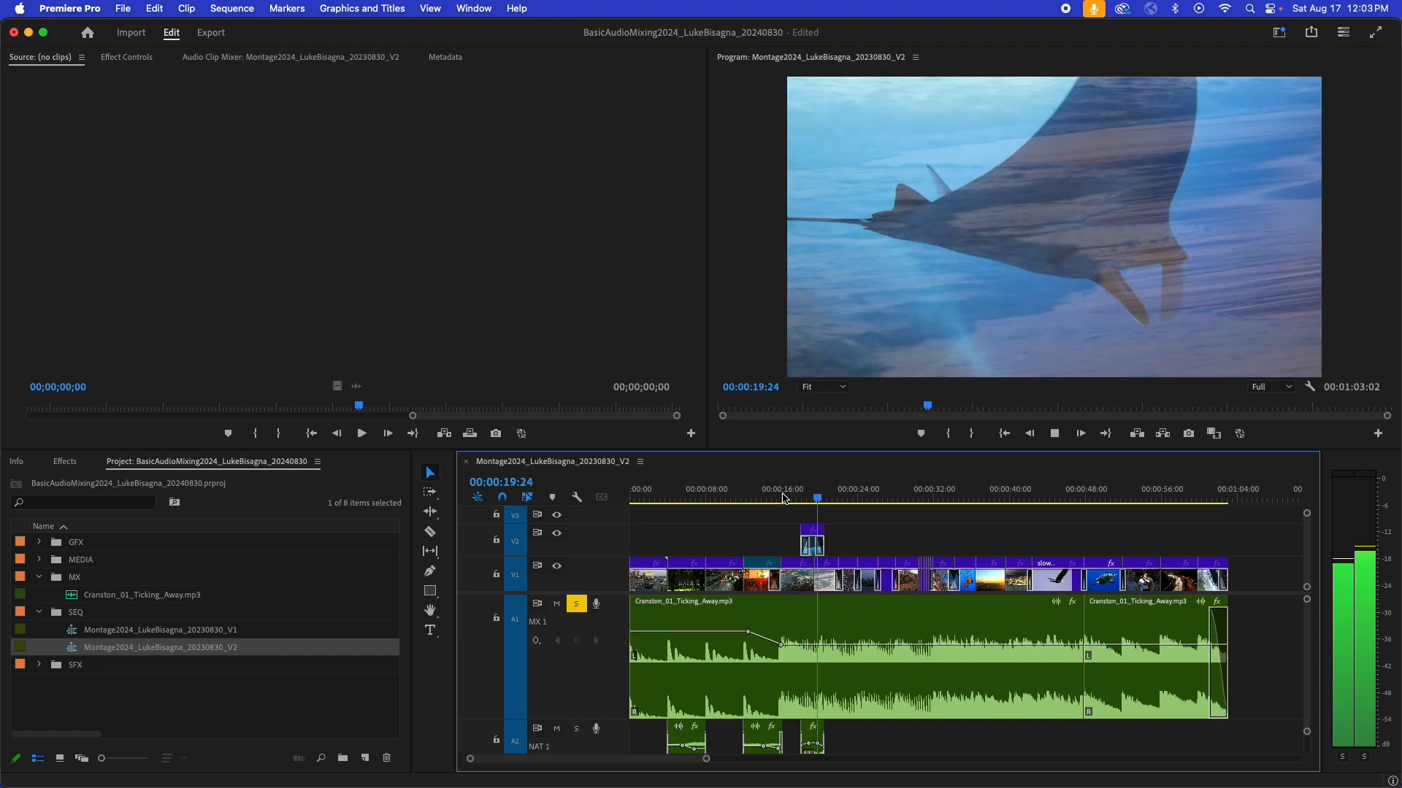
key(space)
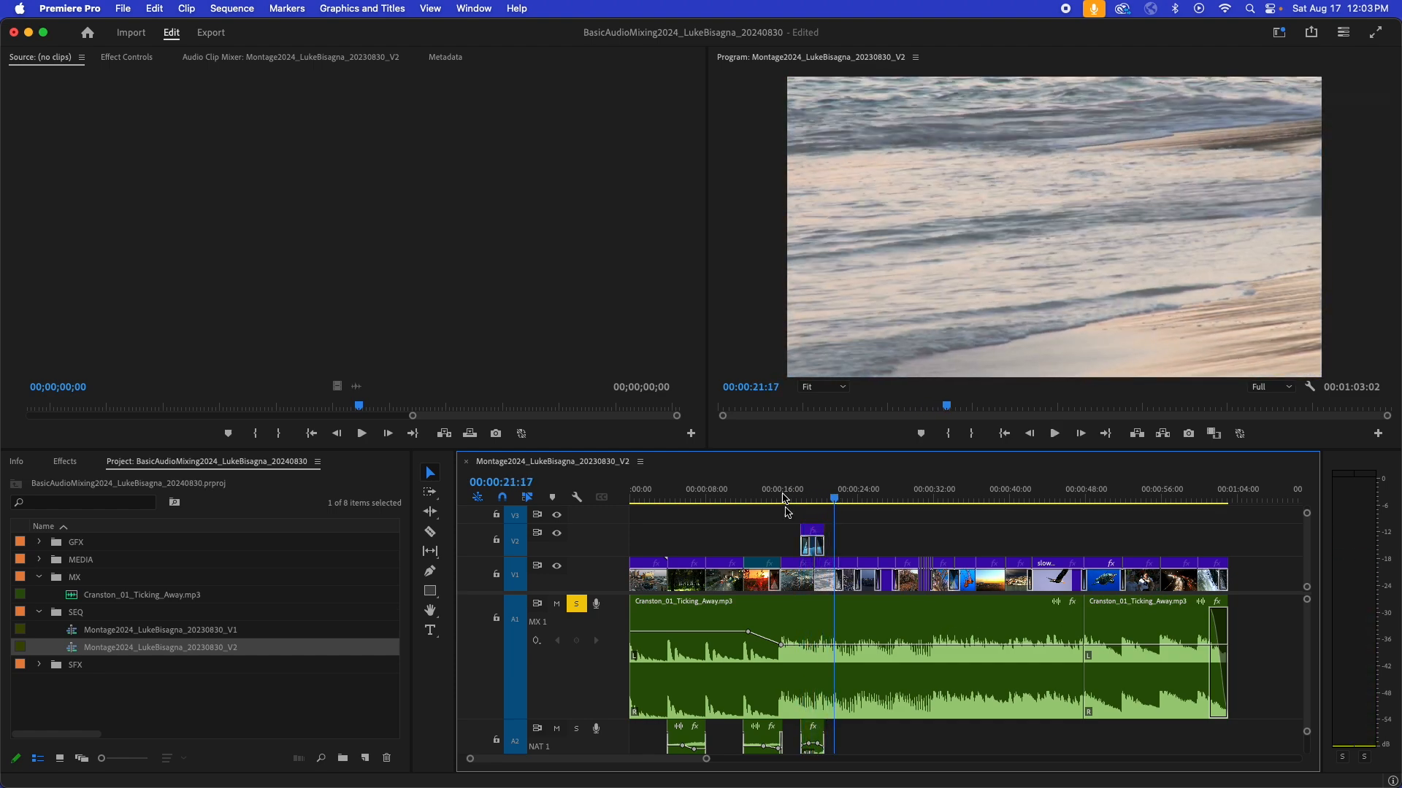
- Raise the first music clip's volume from the 16-second keyframe onward to 1.00 dB and play it from about 16 seconds
click(816, 663)
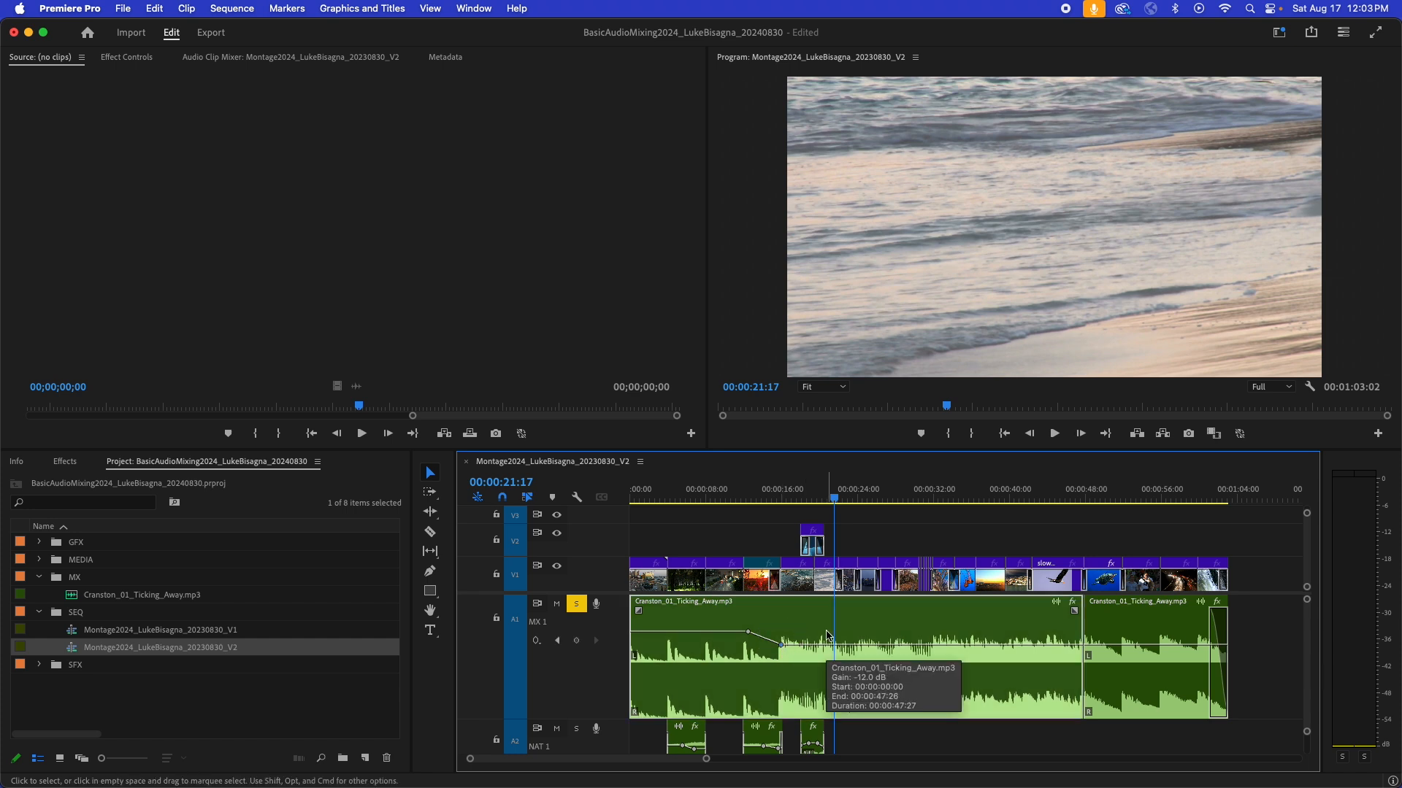
click(789, 503)
key(space)
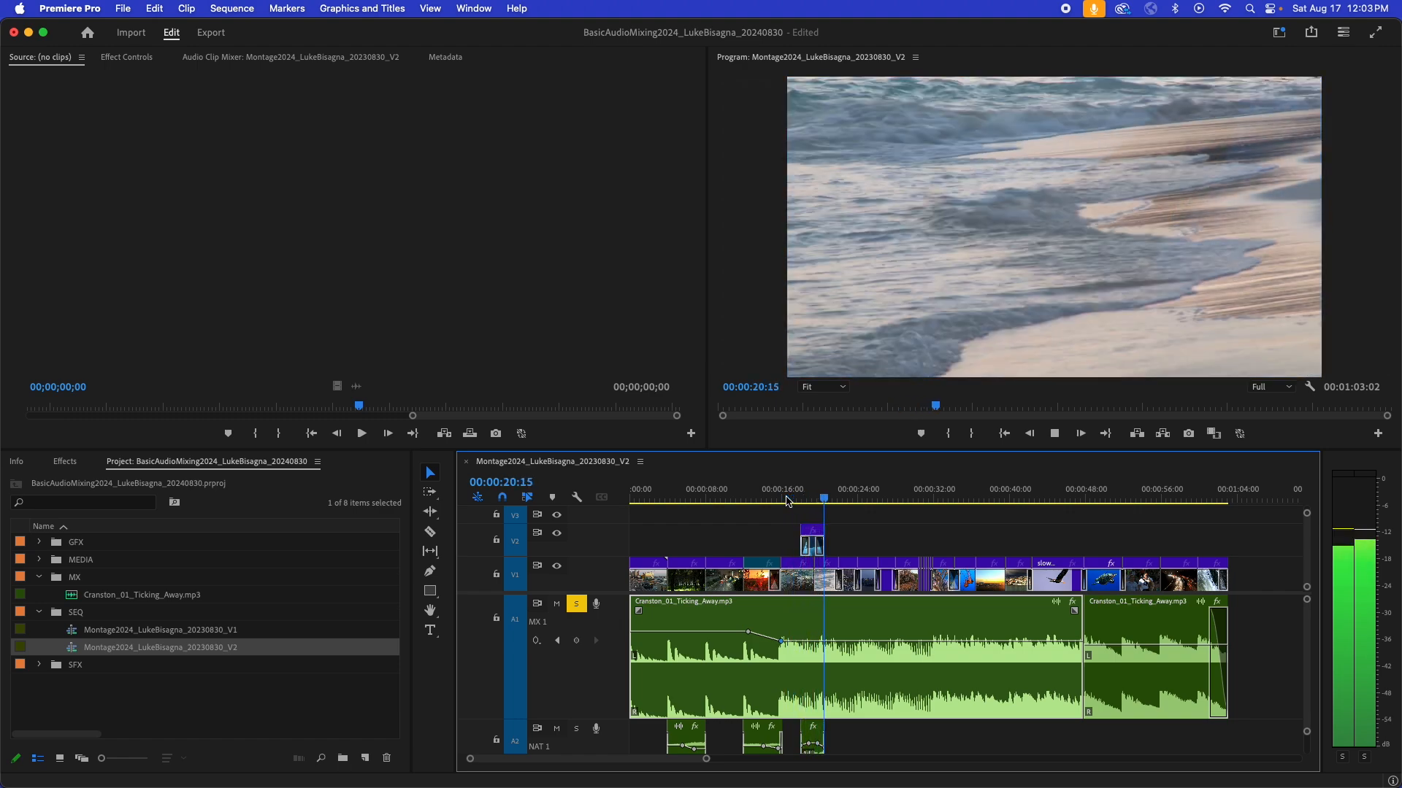
key(space)
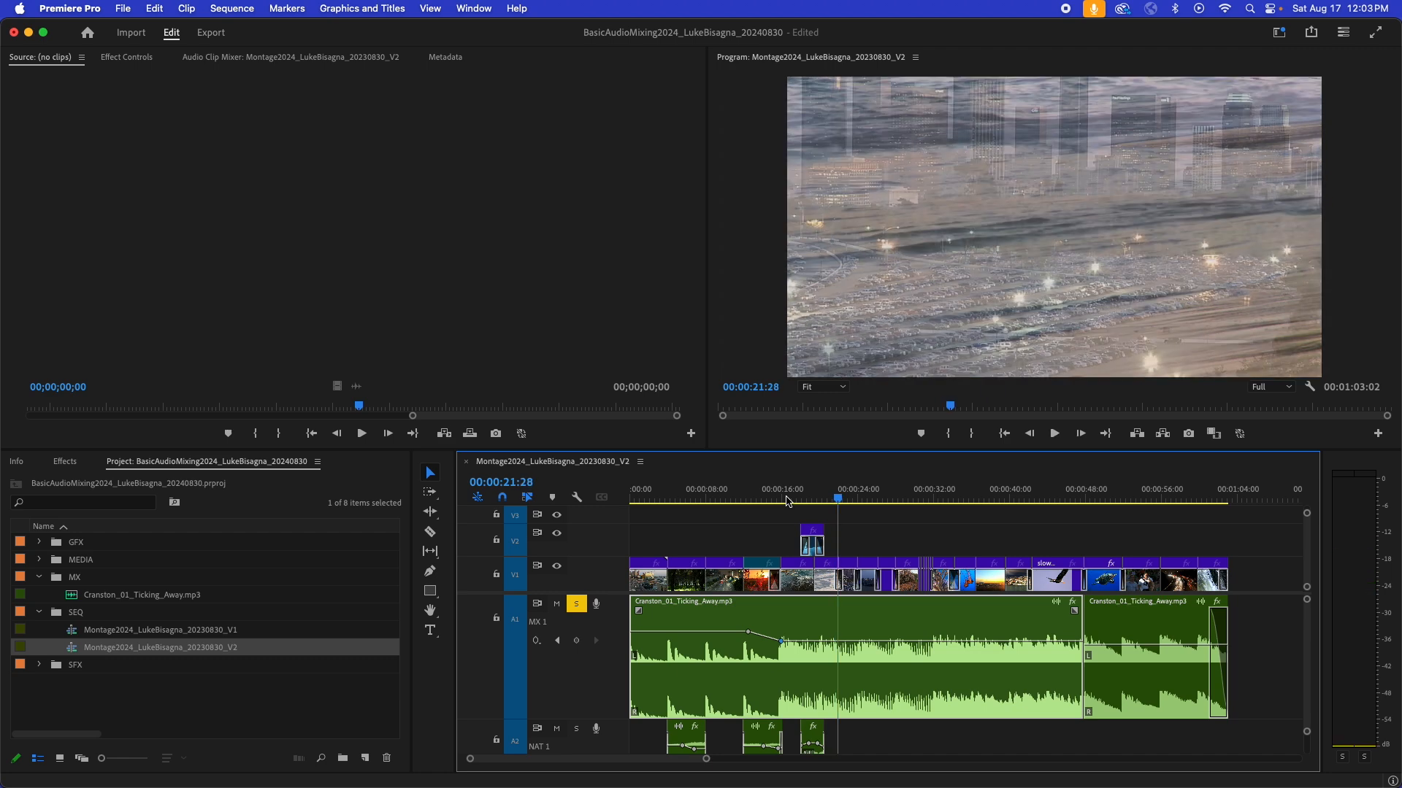
- Play the music from 00:00:31:11, examine its waveform there, and review the transition between 00:00:12:14 and 00:00:16:00
click(927, 498)
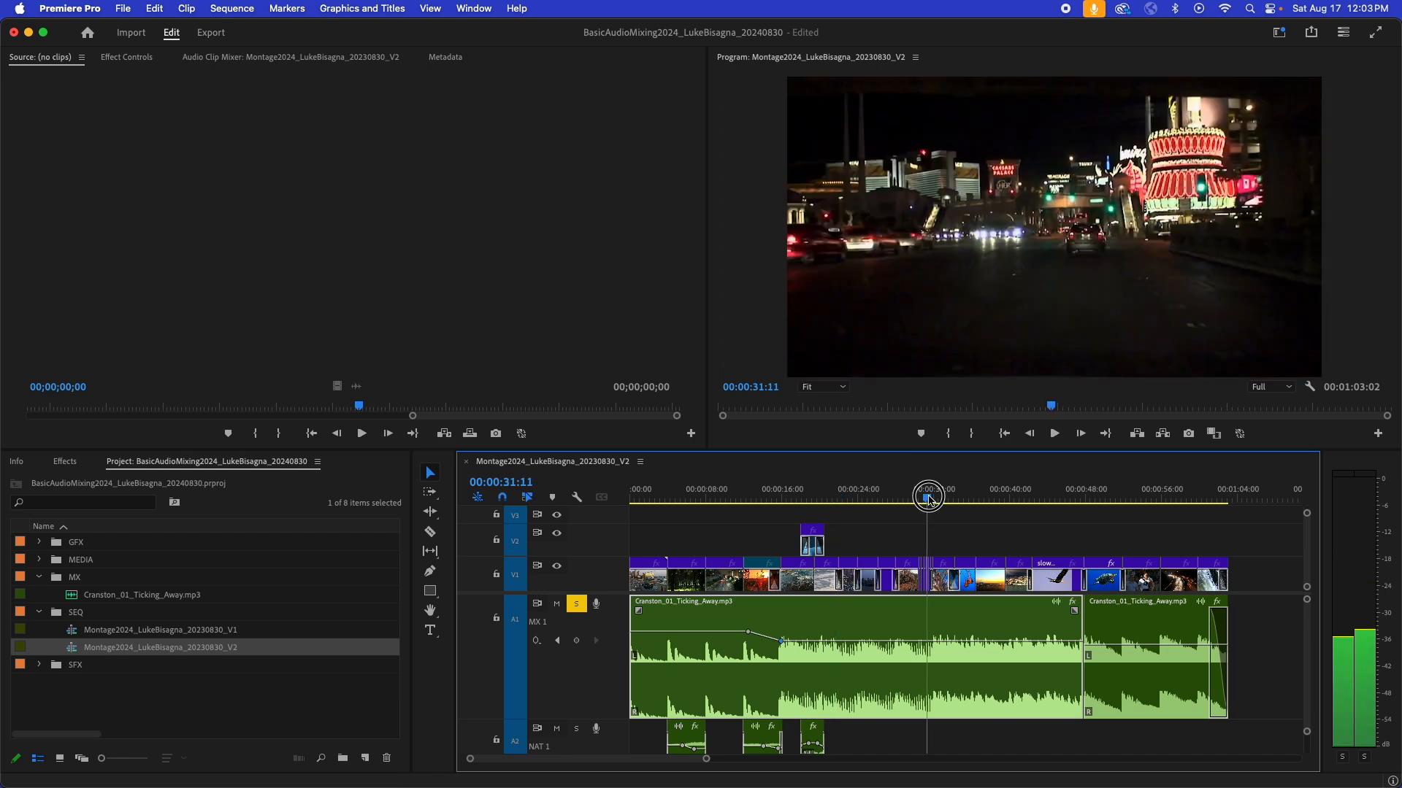
key(space)
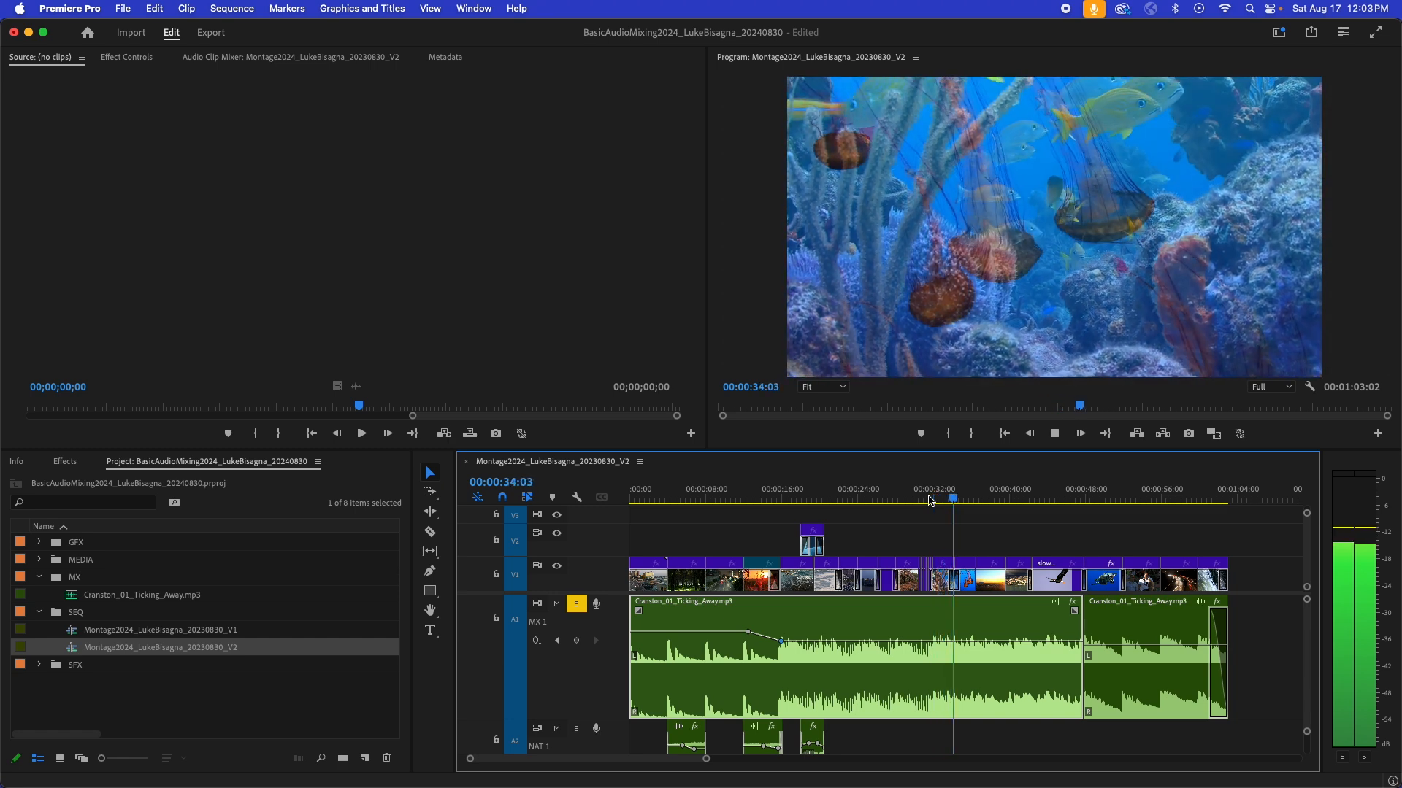
key(space)
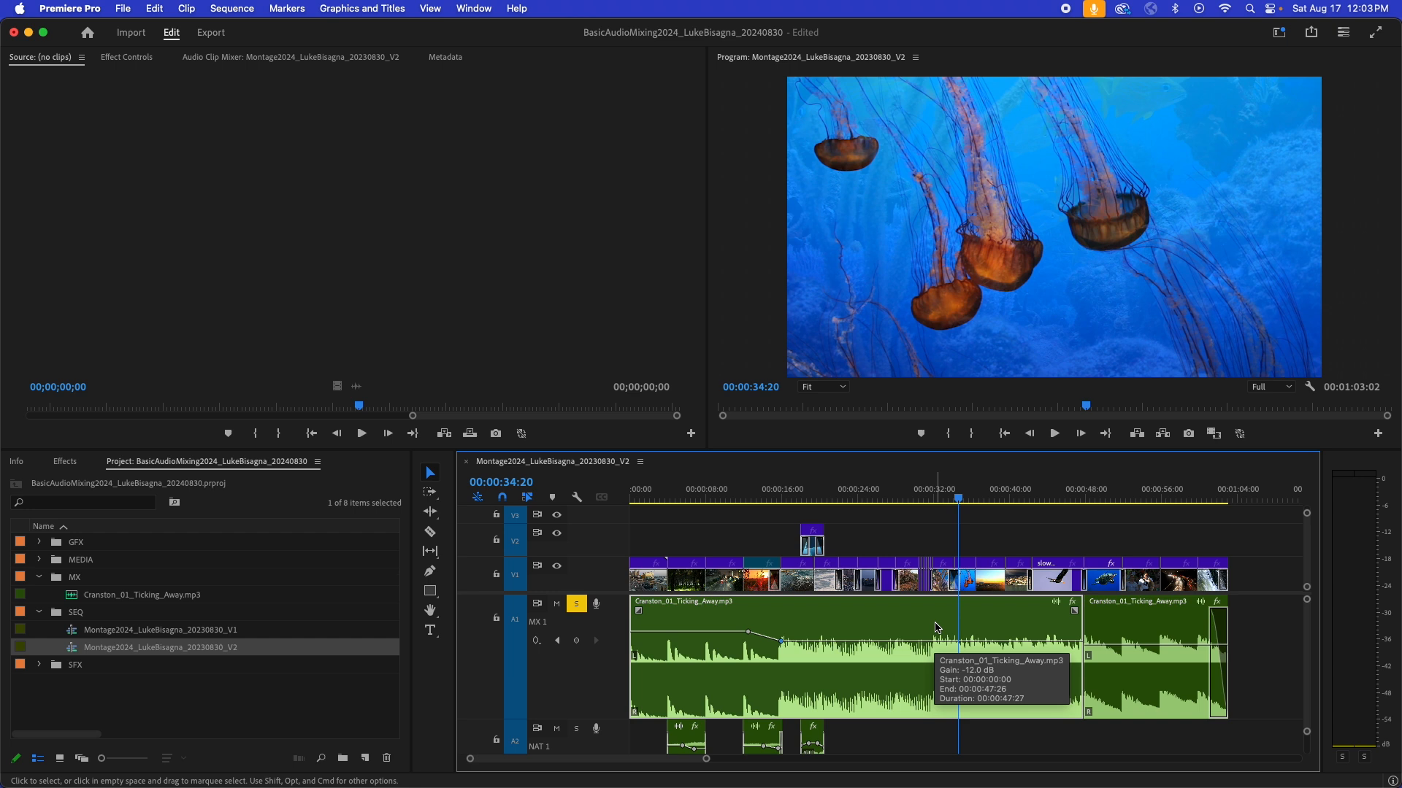
key(=)
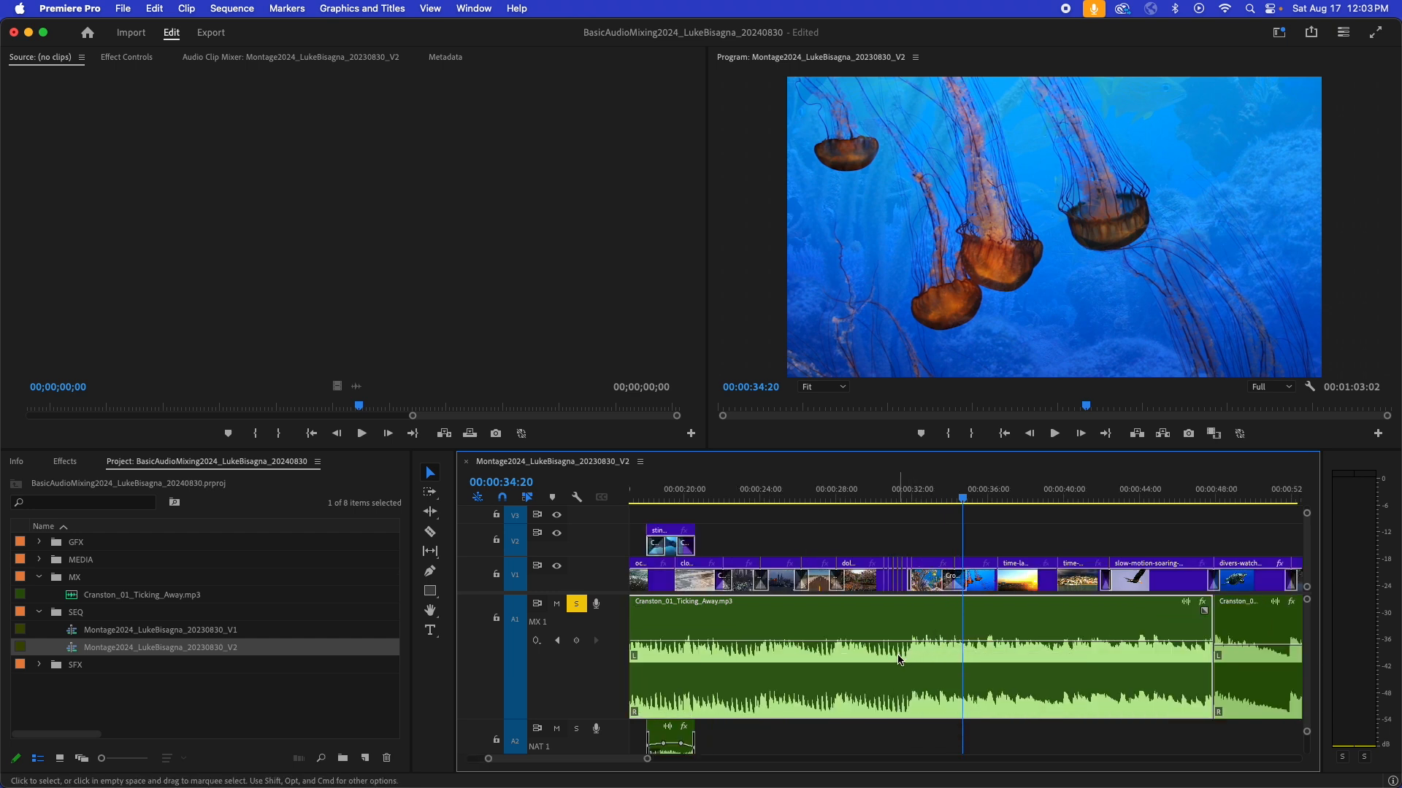
key(-)
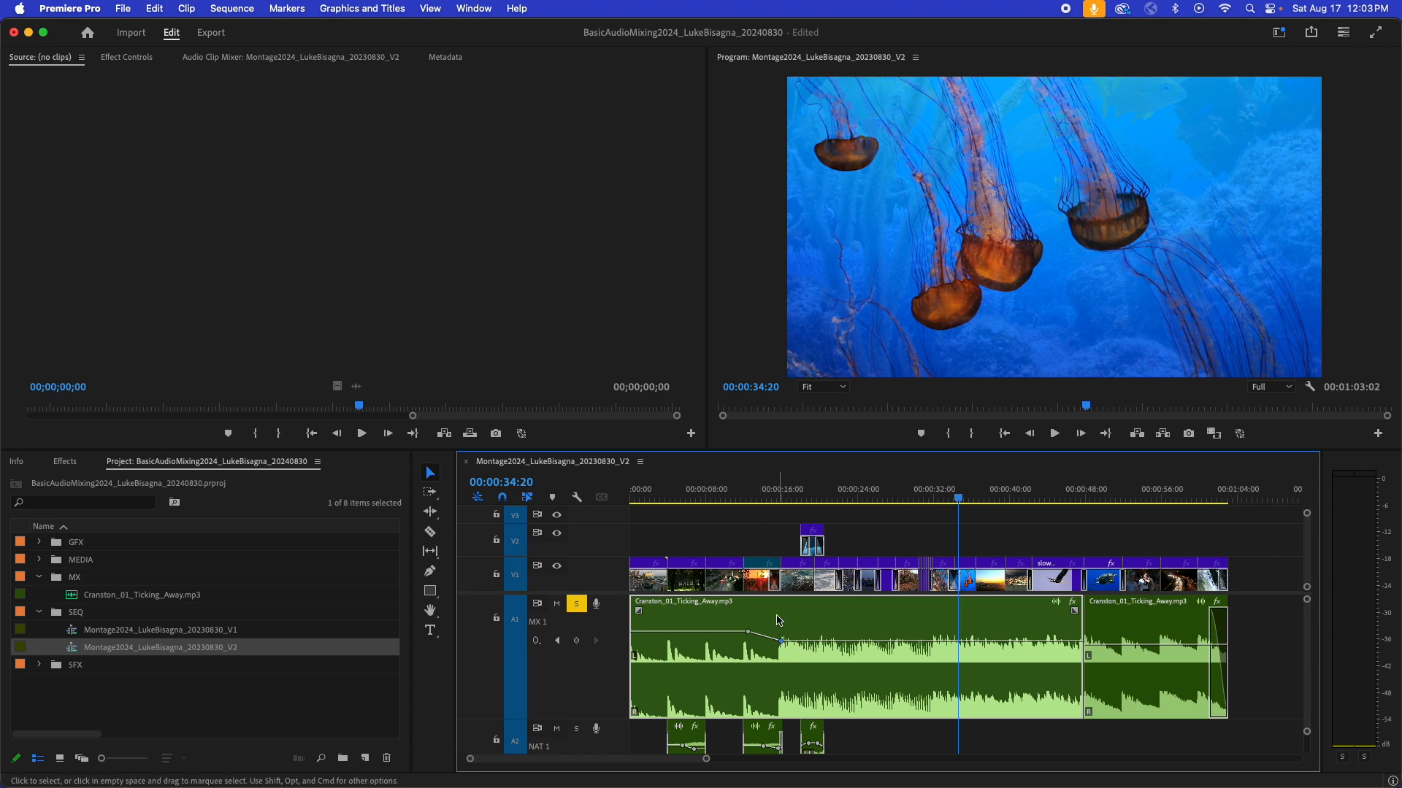
click(749, 496)
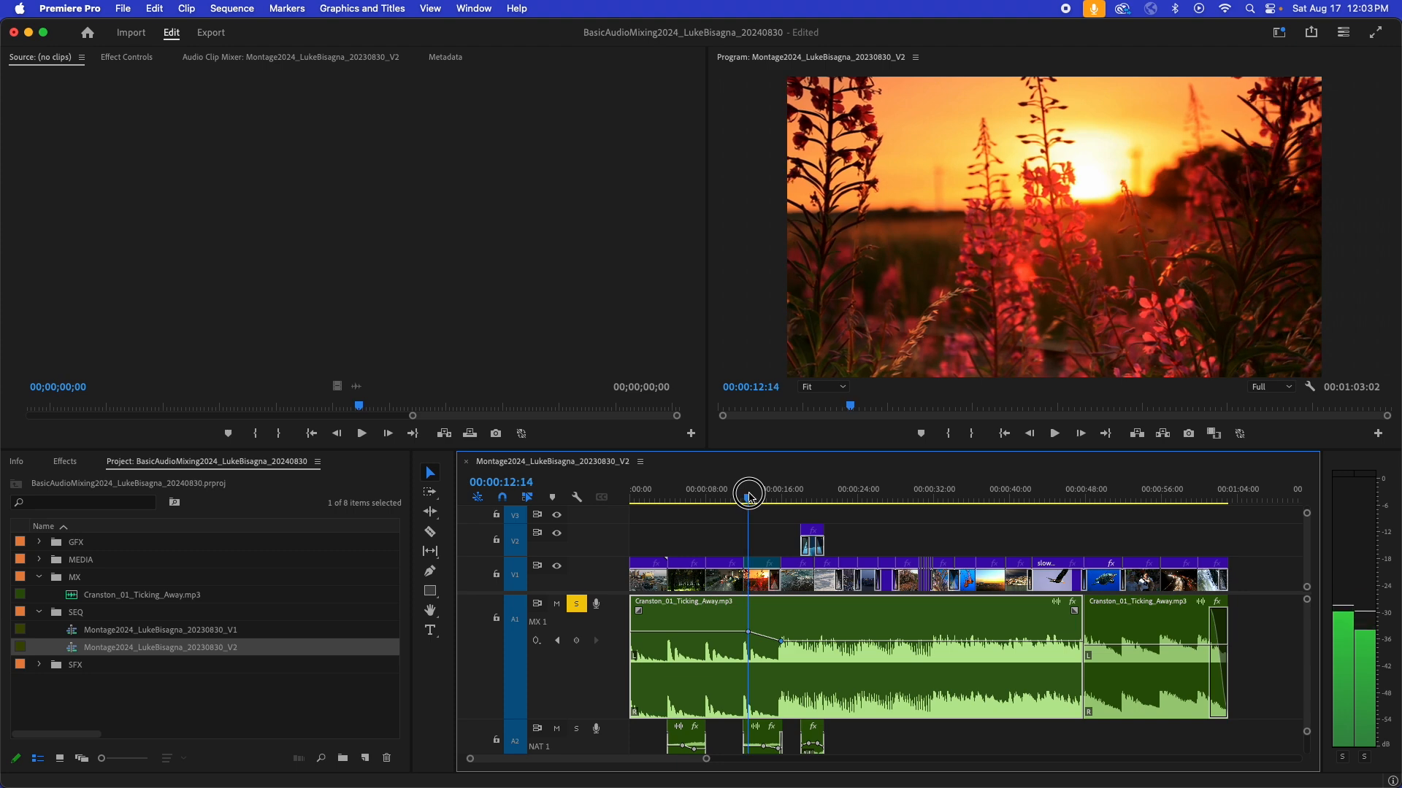
drag(749, 496, 783, 498)
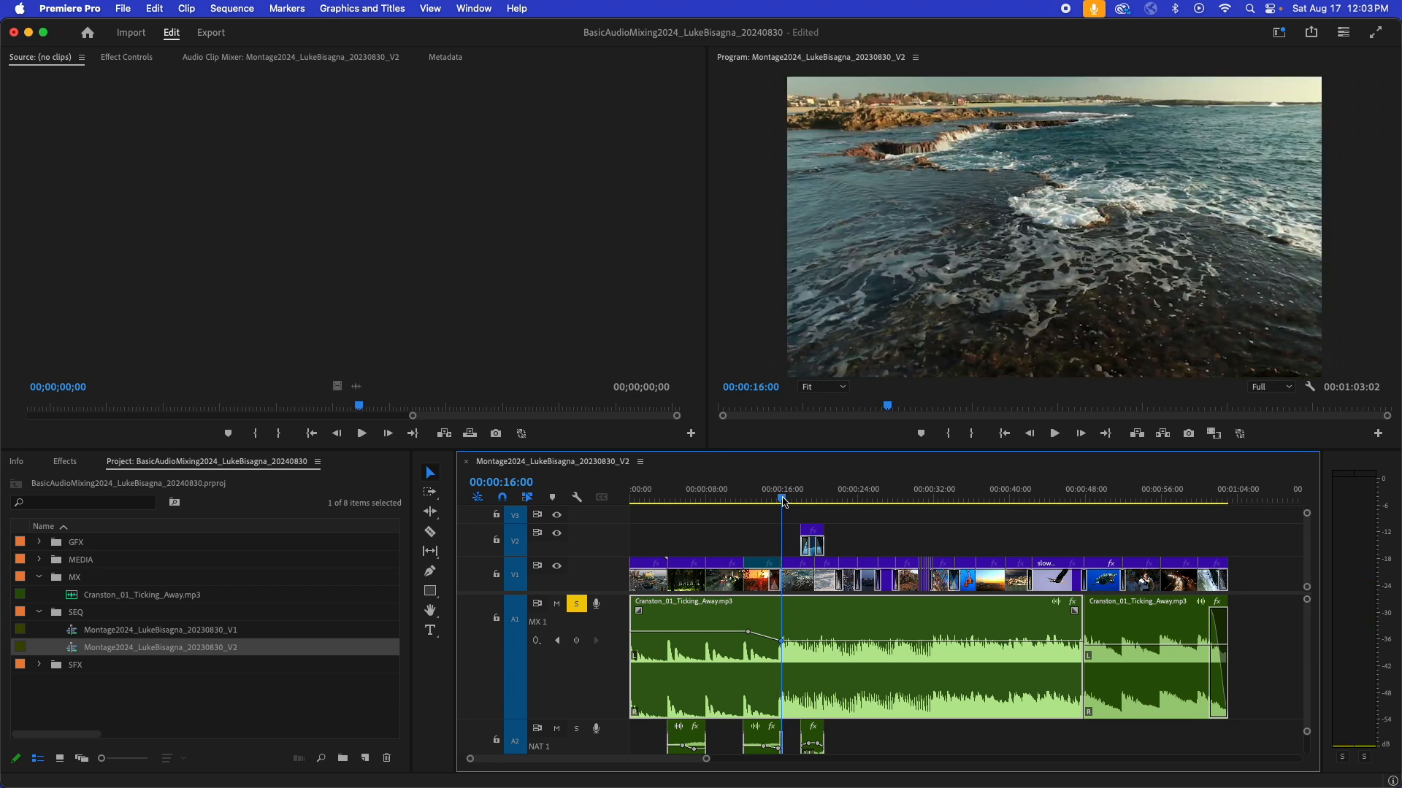
- Add two more volume keyframes to the first music clip, at about 32 seconds and about 29 seconds
click(936, 498)
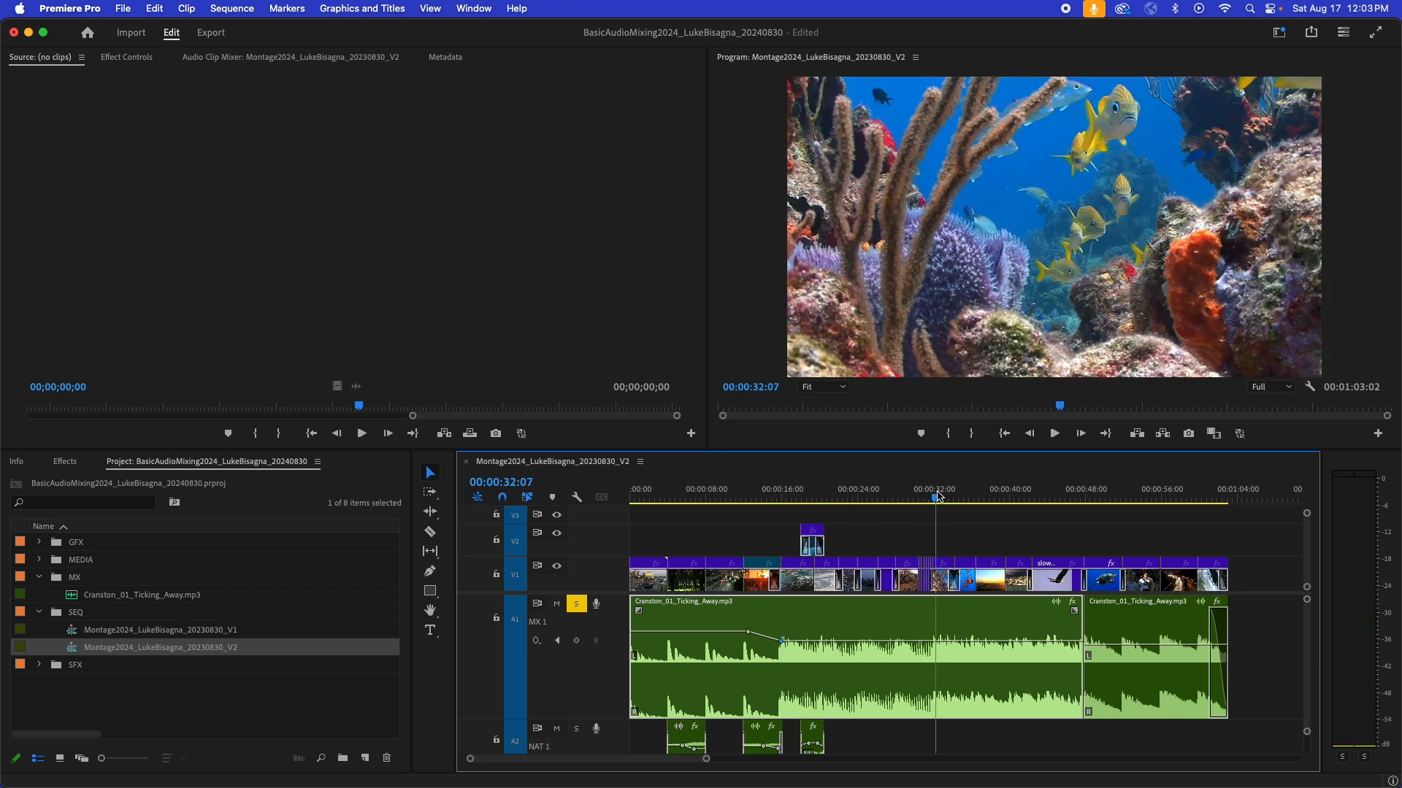
key(=)
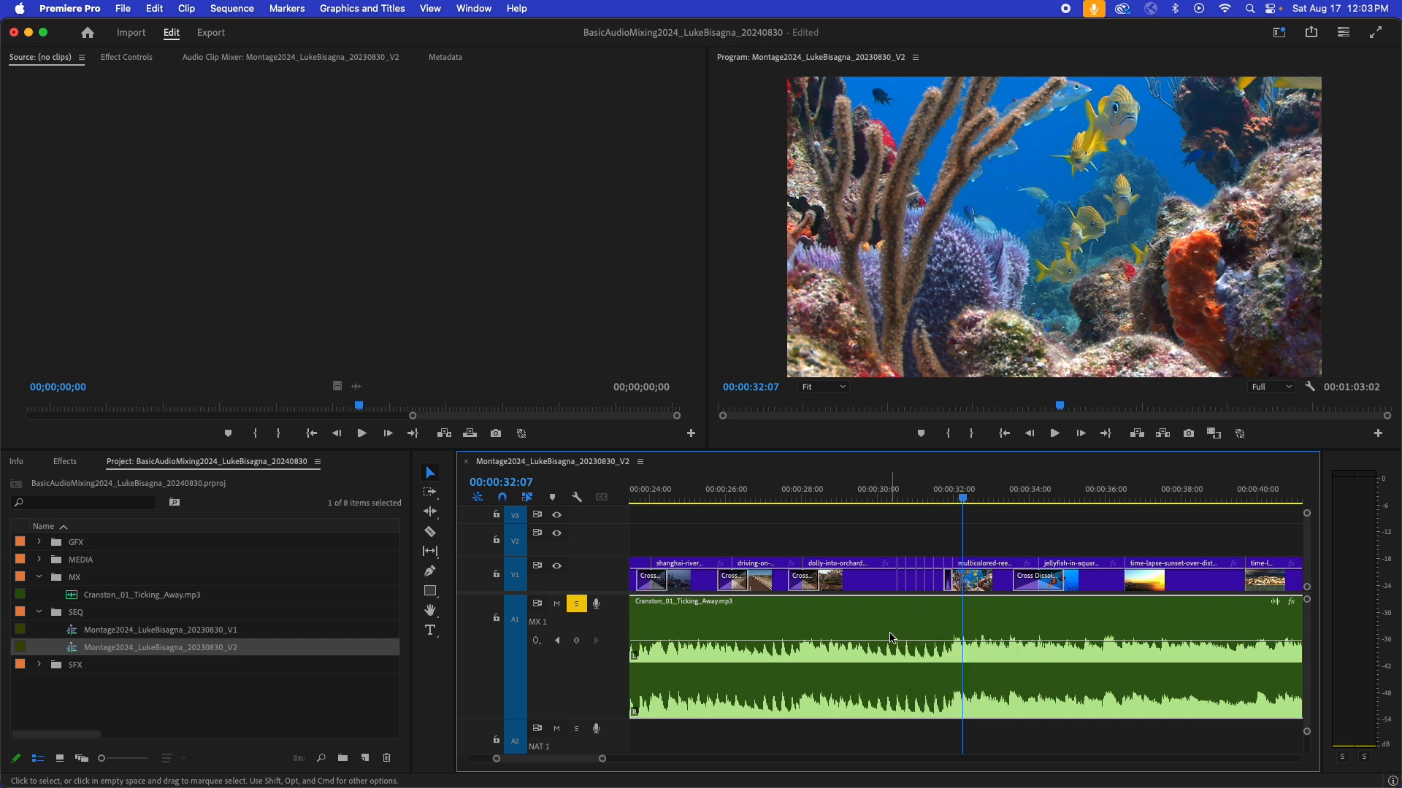
key(p)
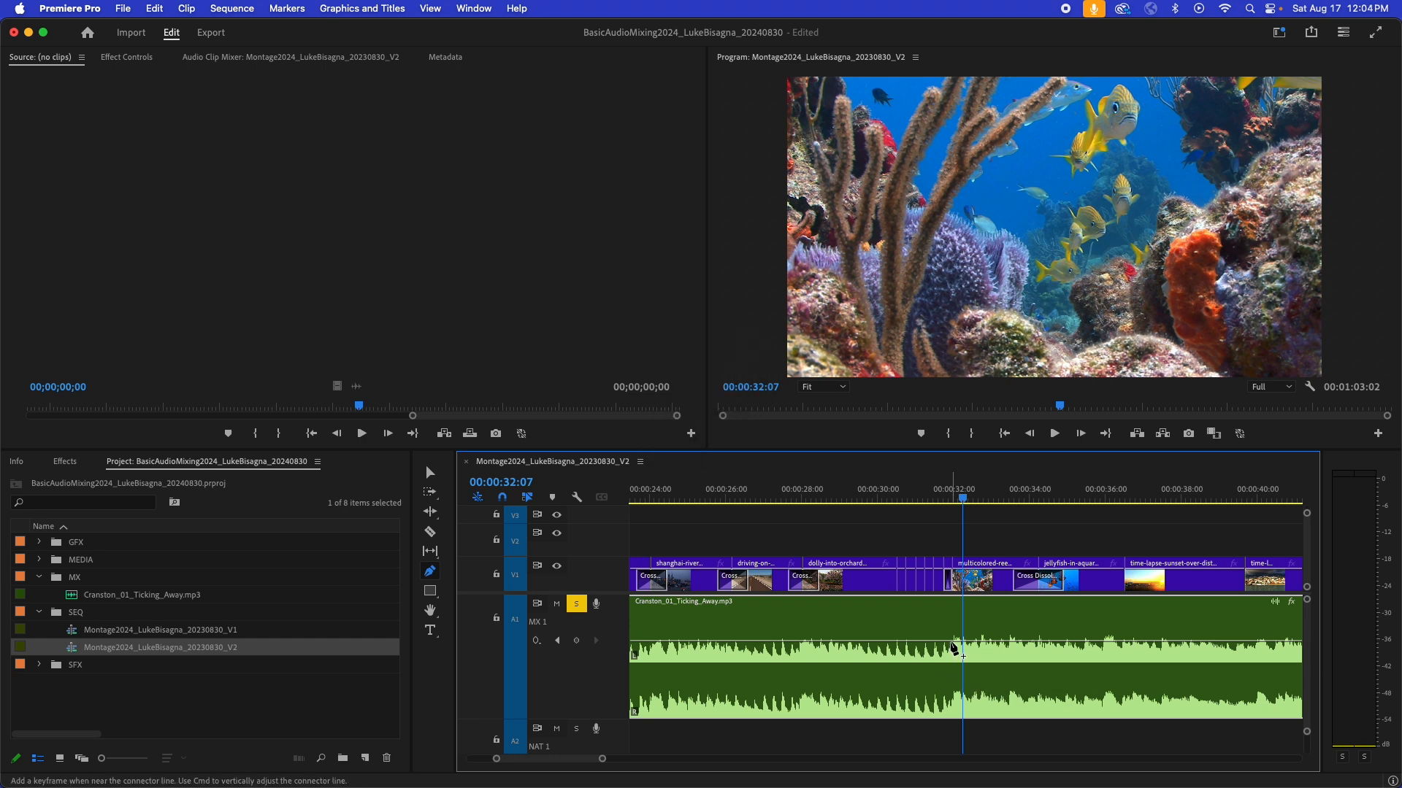
click(952, 641)
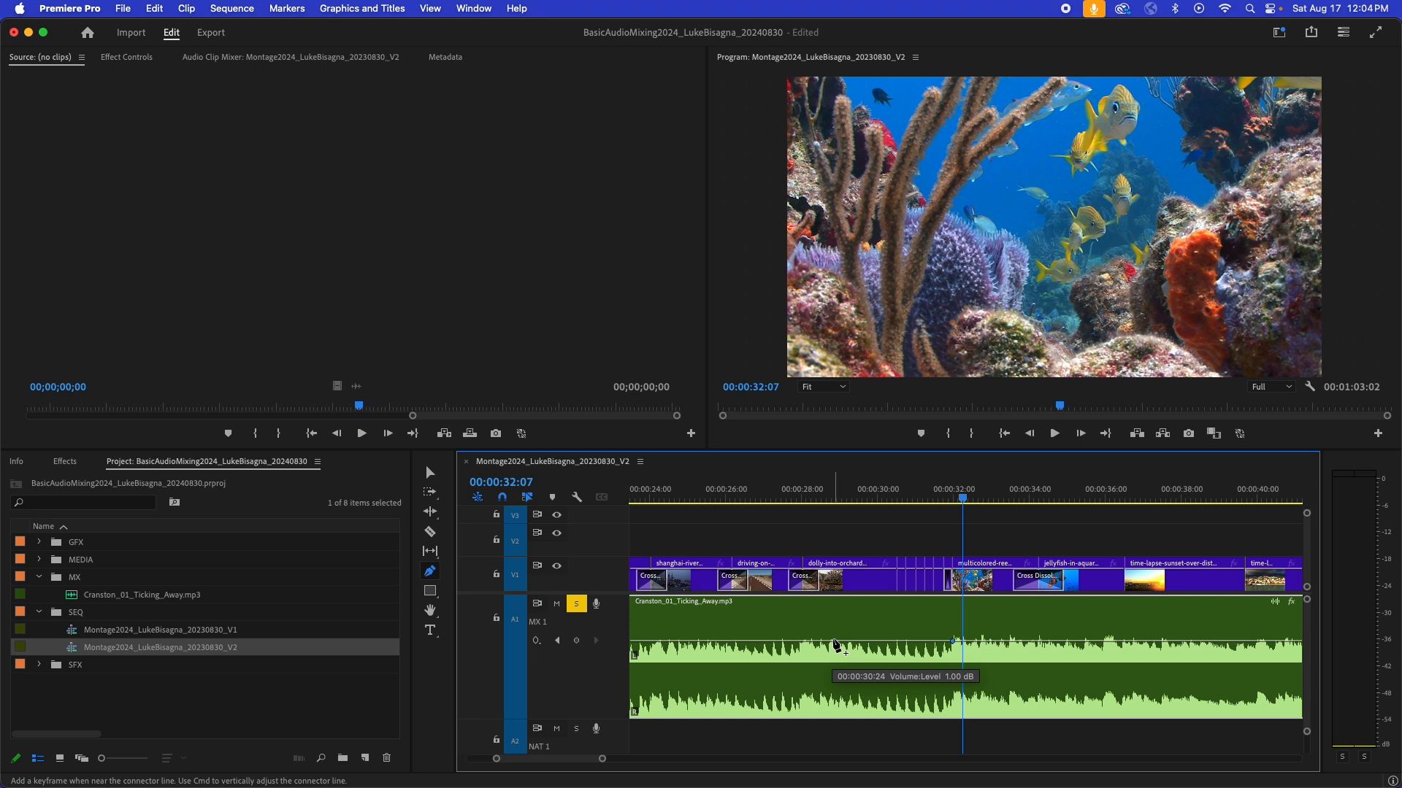
click(834, 643)
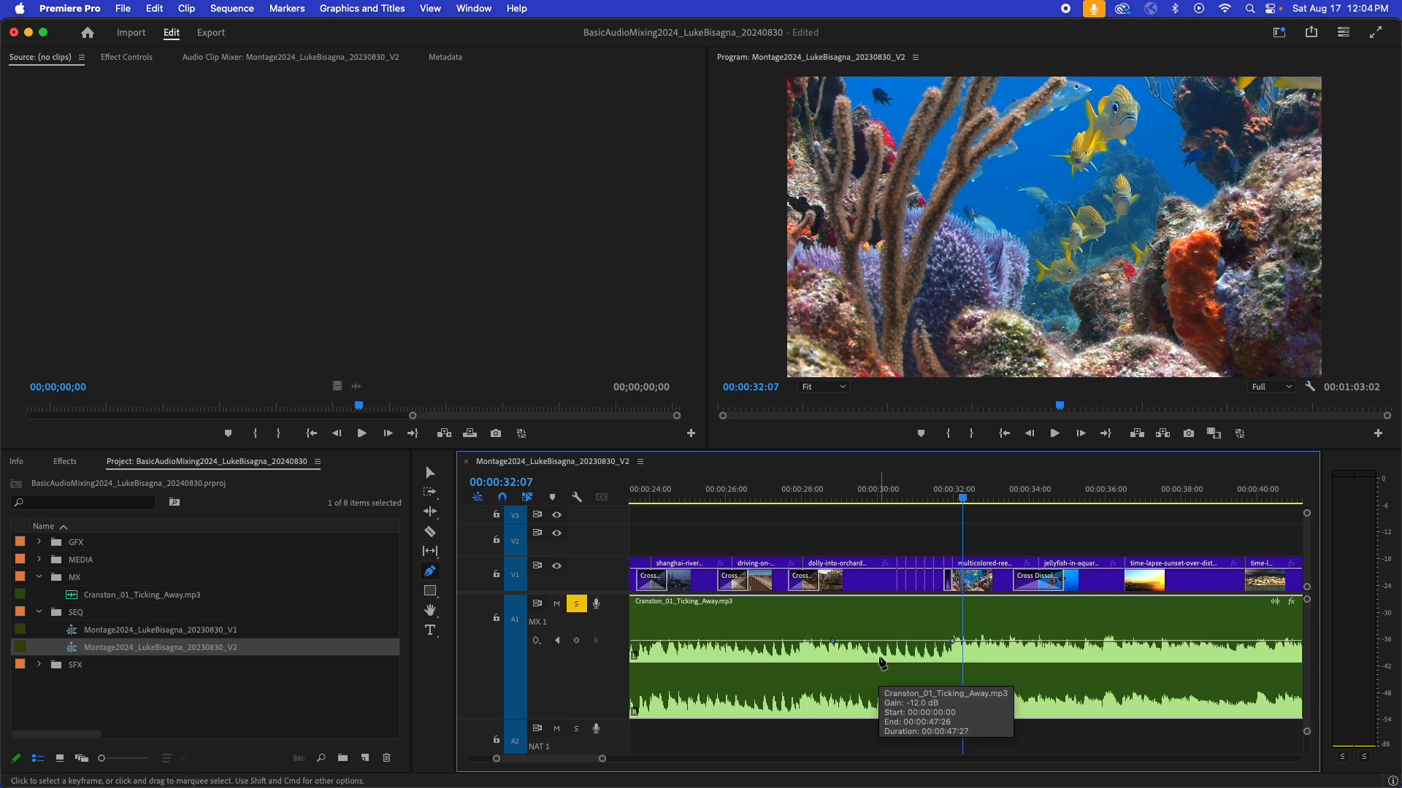
- Select the volume keyframe at about 32 seconds and lower its level slightly
key(v)
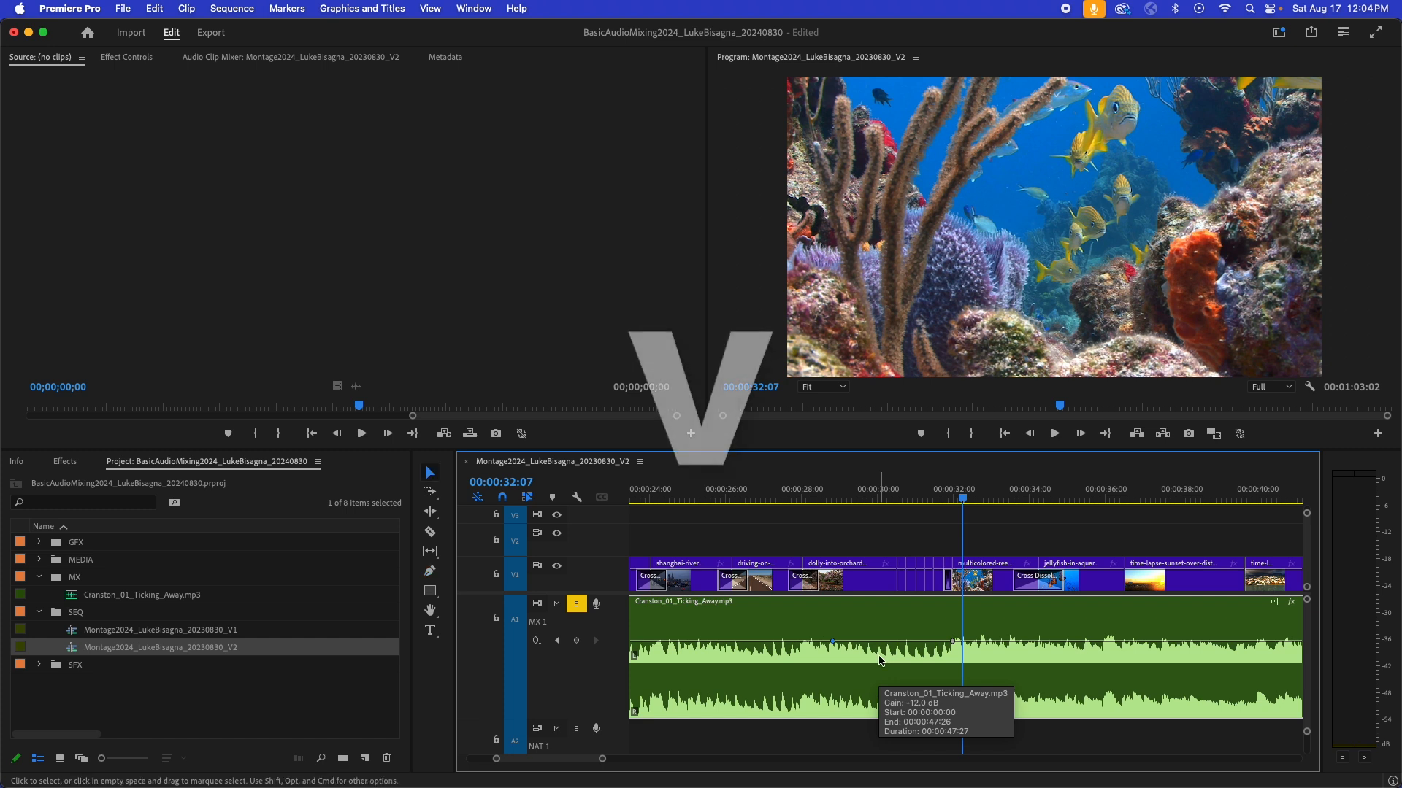
click(952, 643)
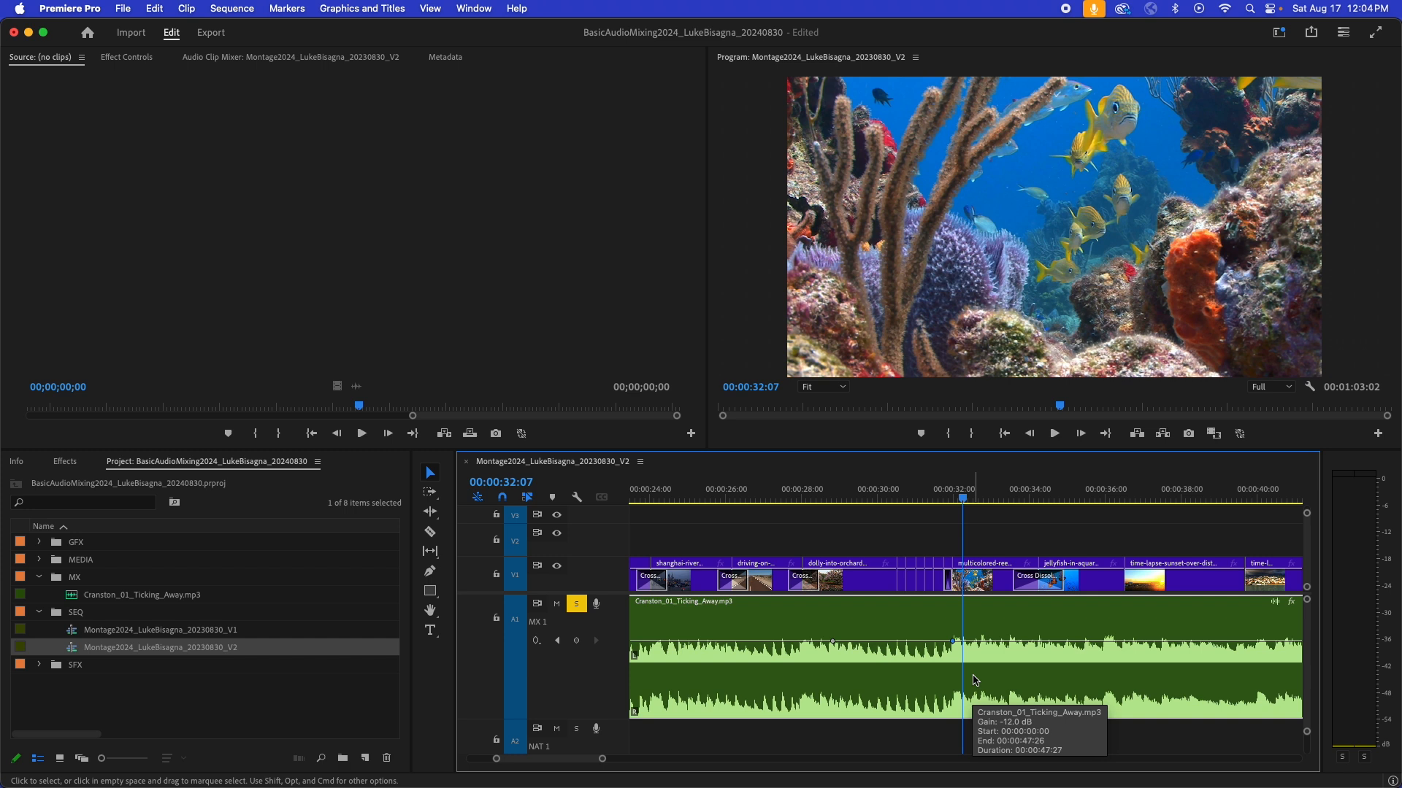
key(bracketleft)
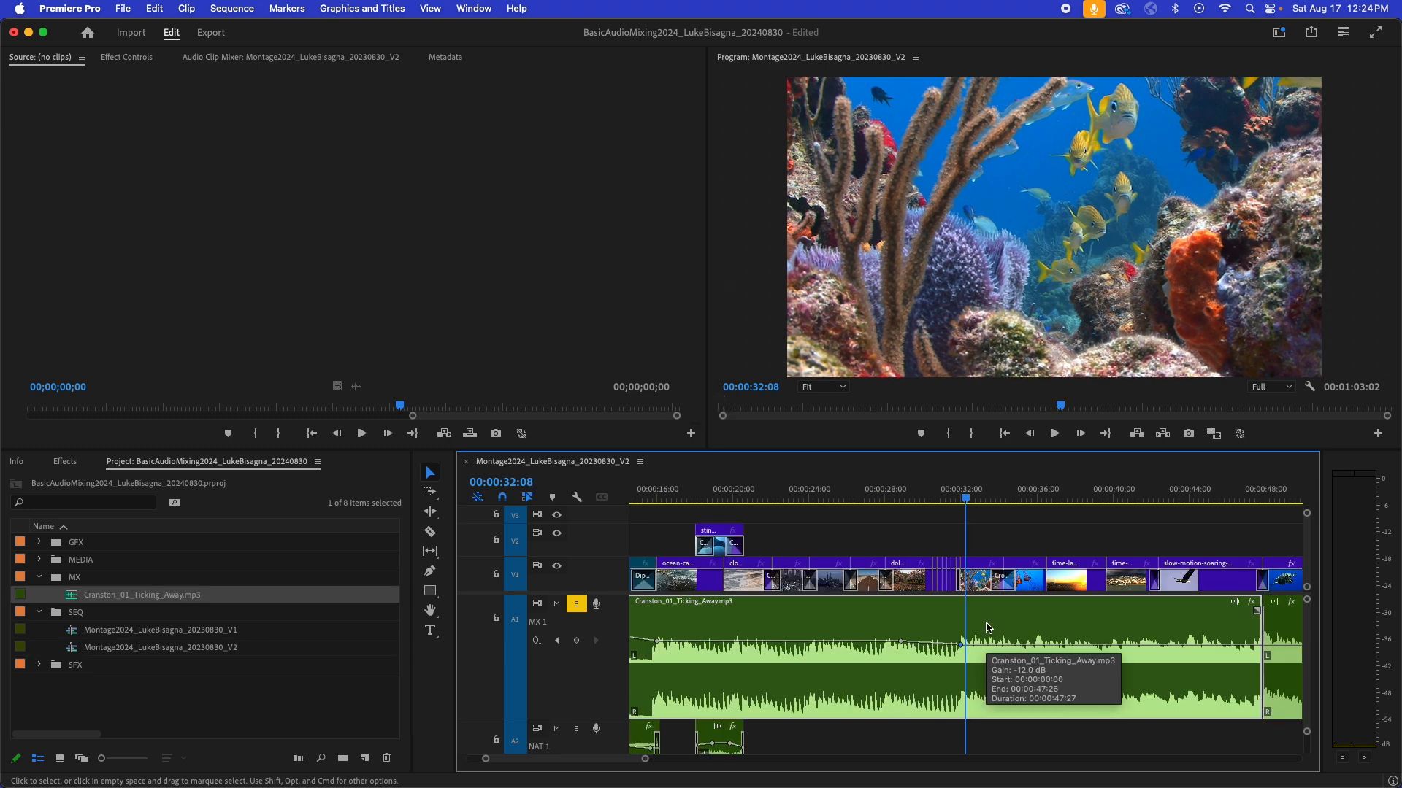
- Play the music from about 28 seconds through the volume keyframe at about 32 seconds, checking the audio levels
click(896, 499)
key(space)
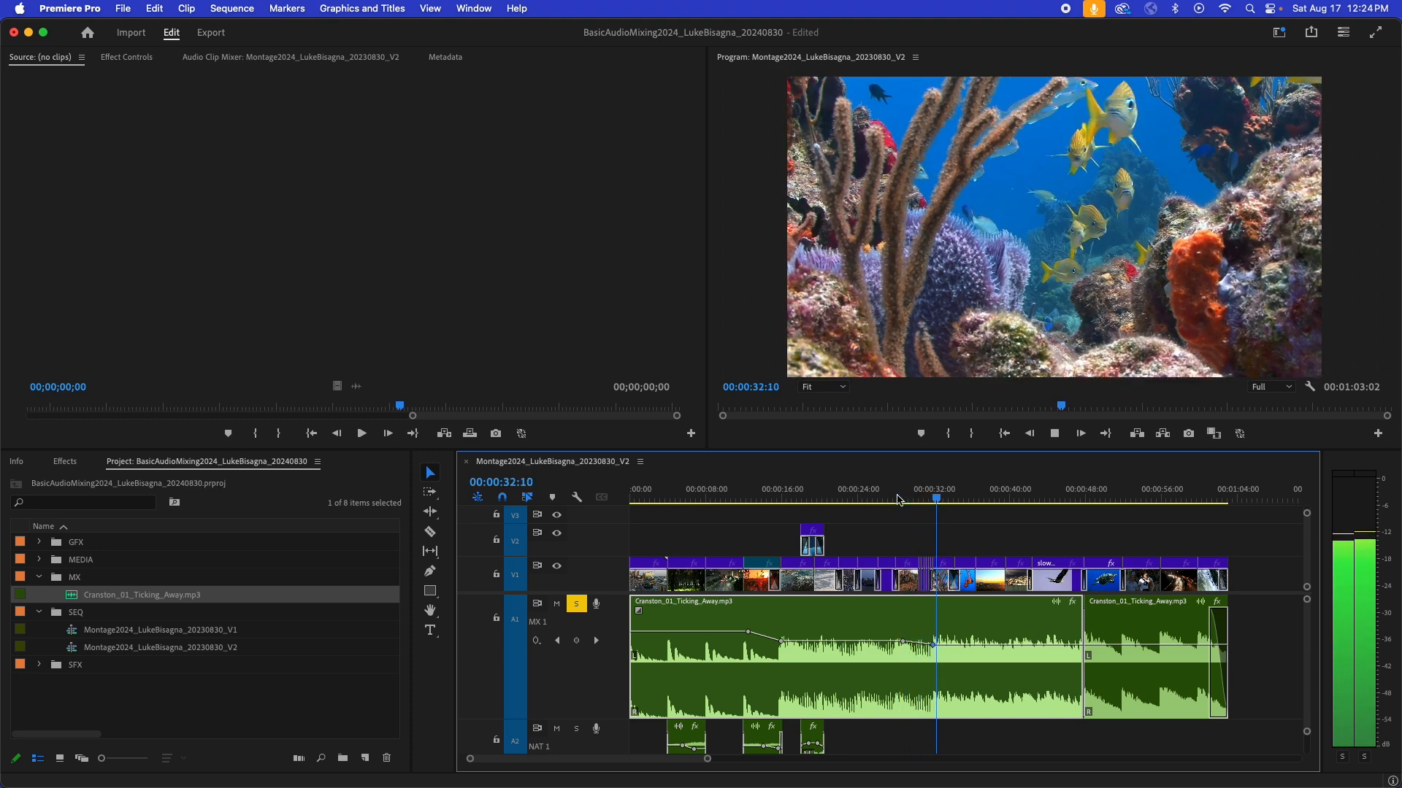
key(space)
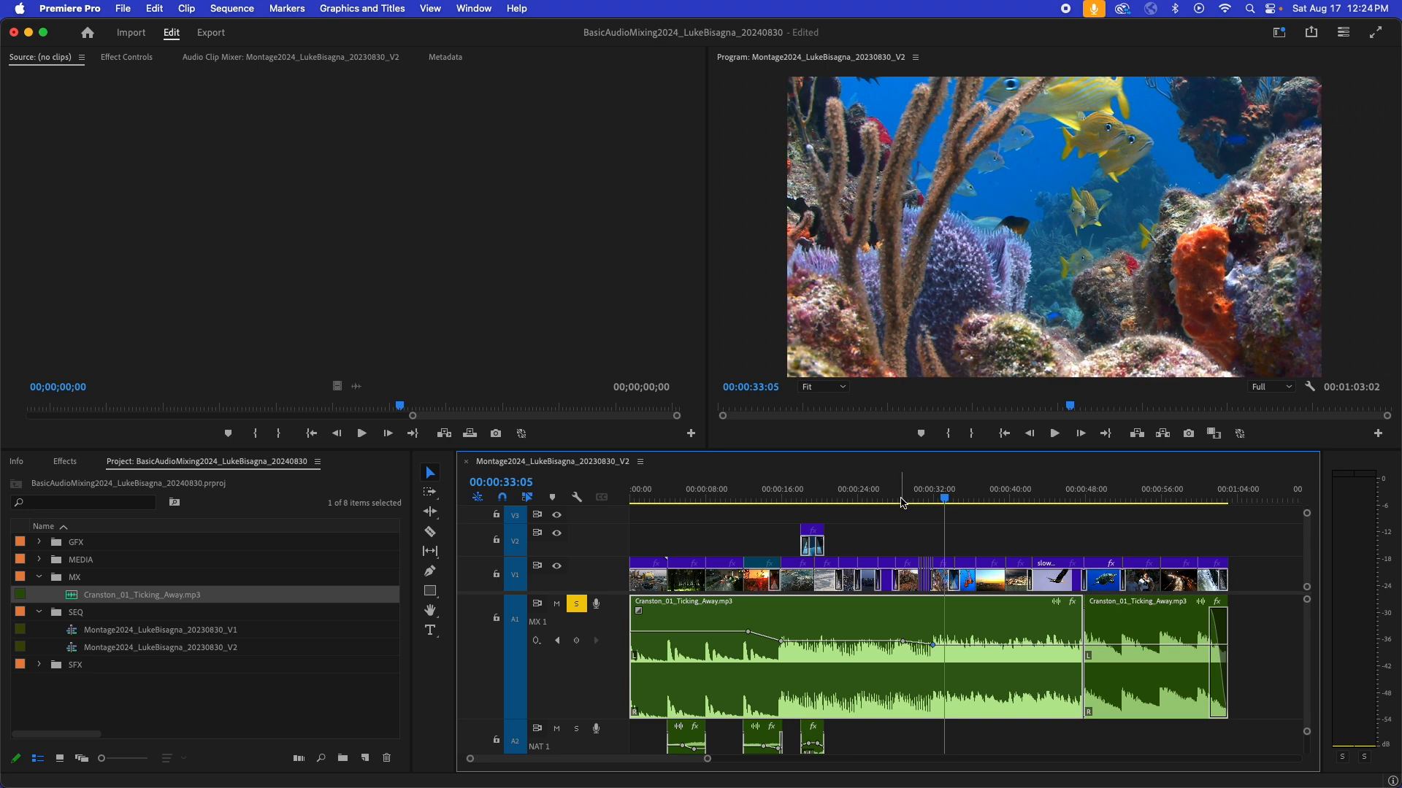
- Play the second music clip from its start to about 57 seconds, checking the audio levels
click(1108, 495)
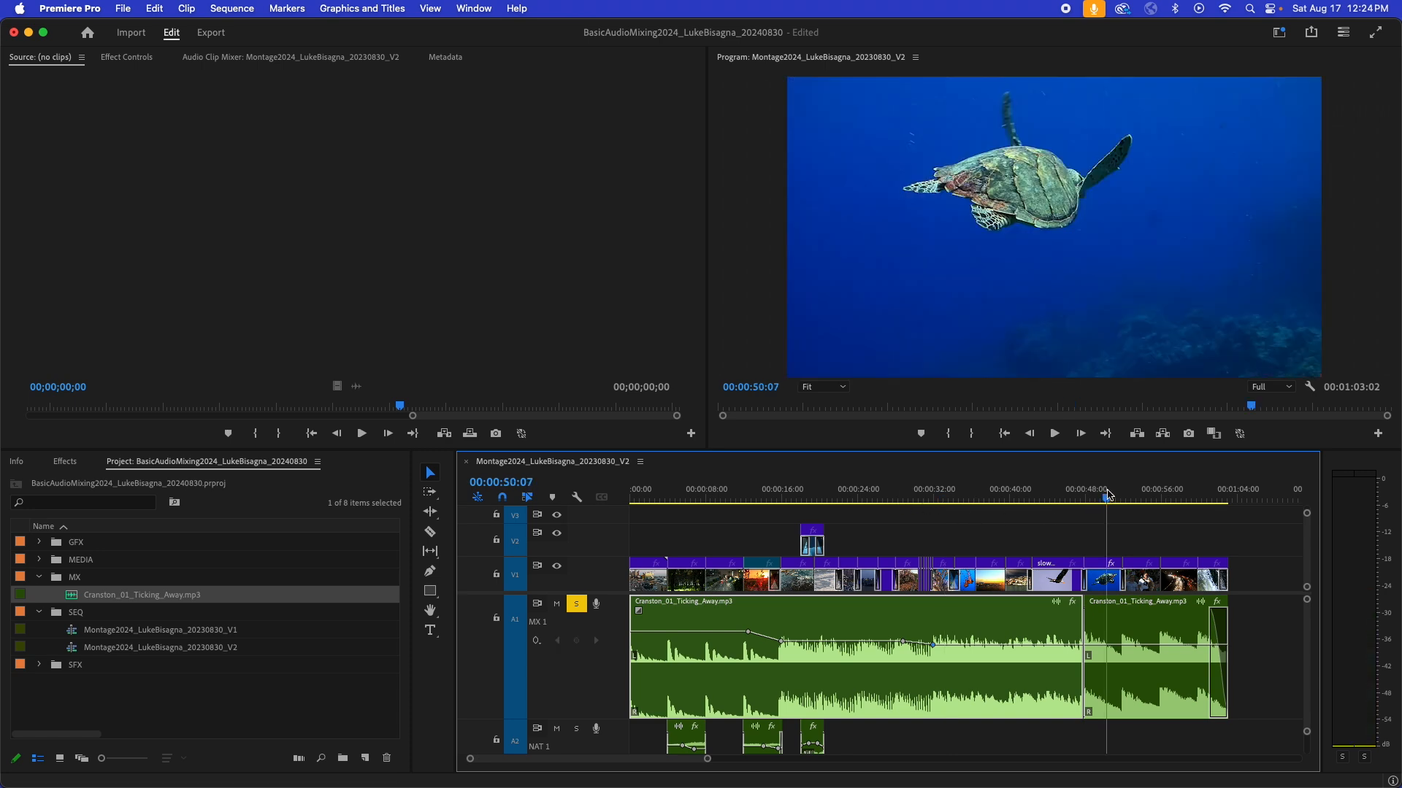
key(Up)
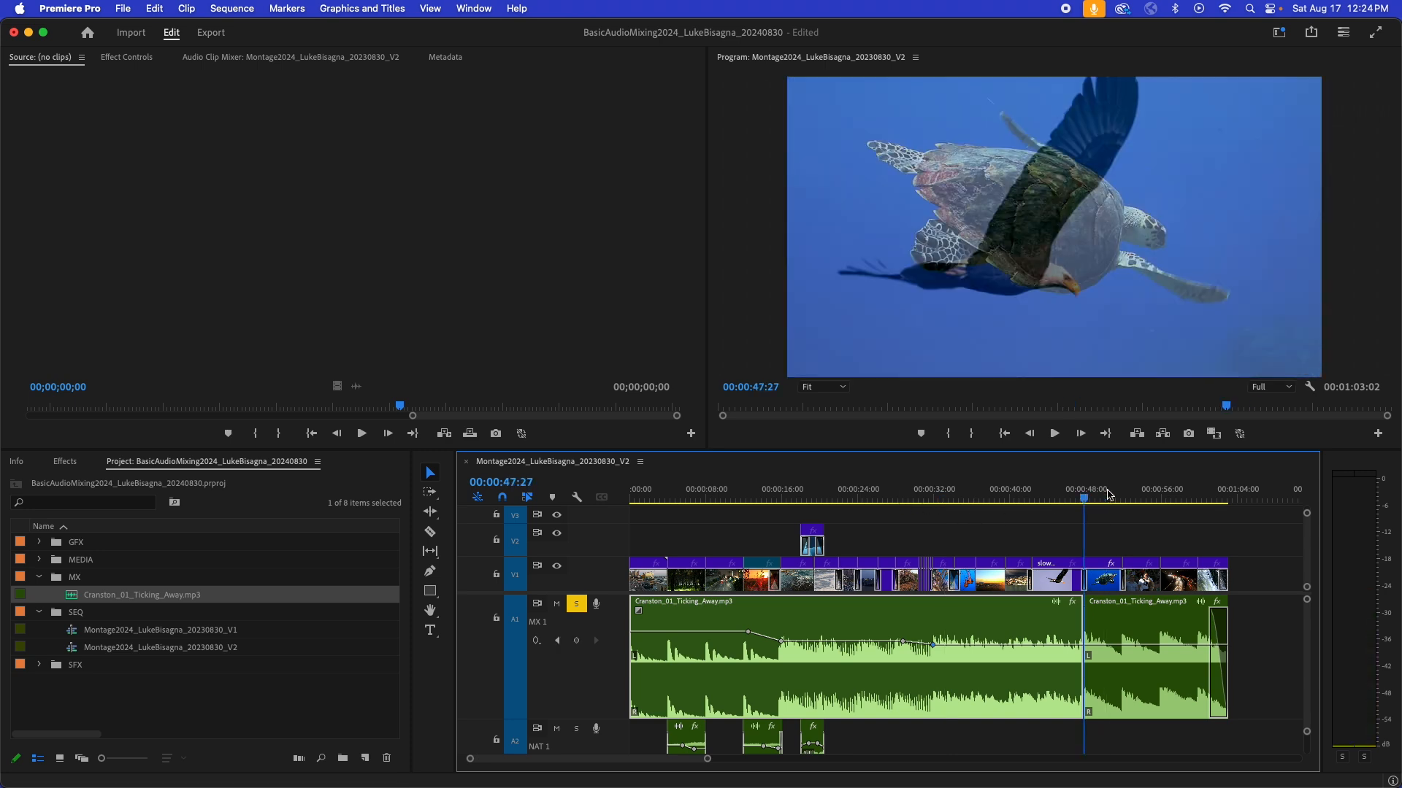
key(space)
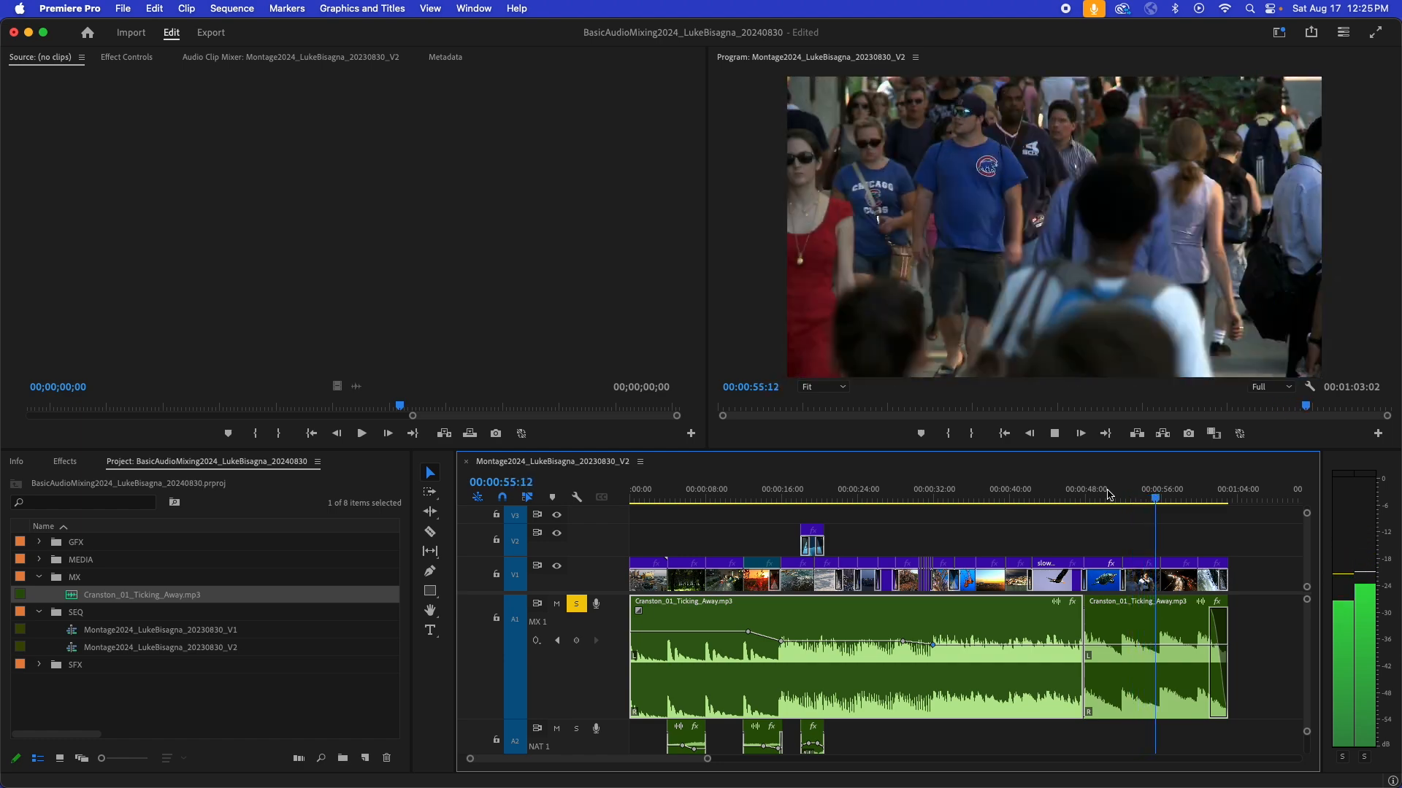
key(space)
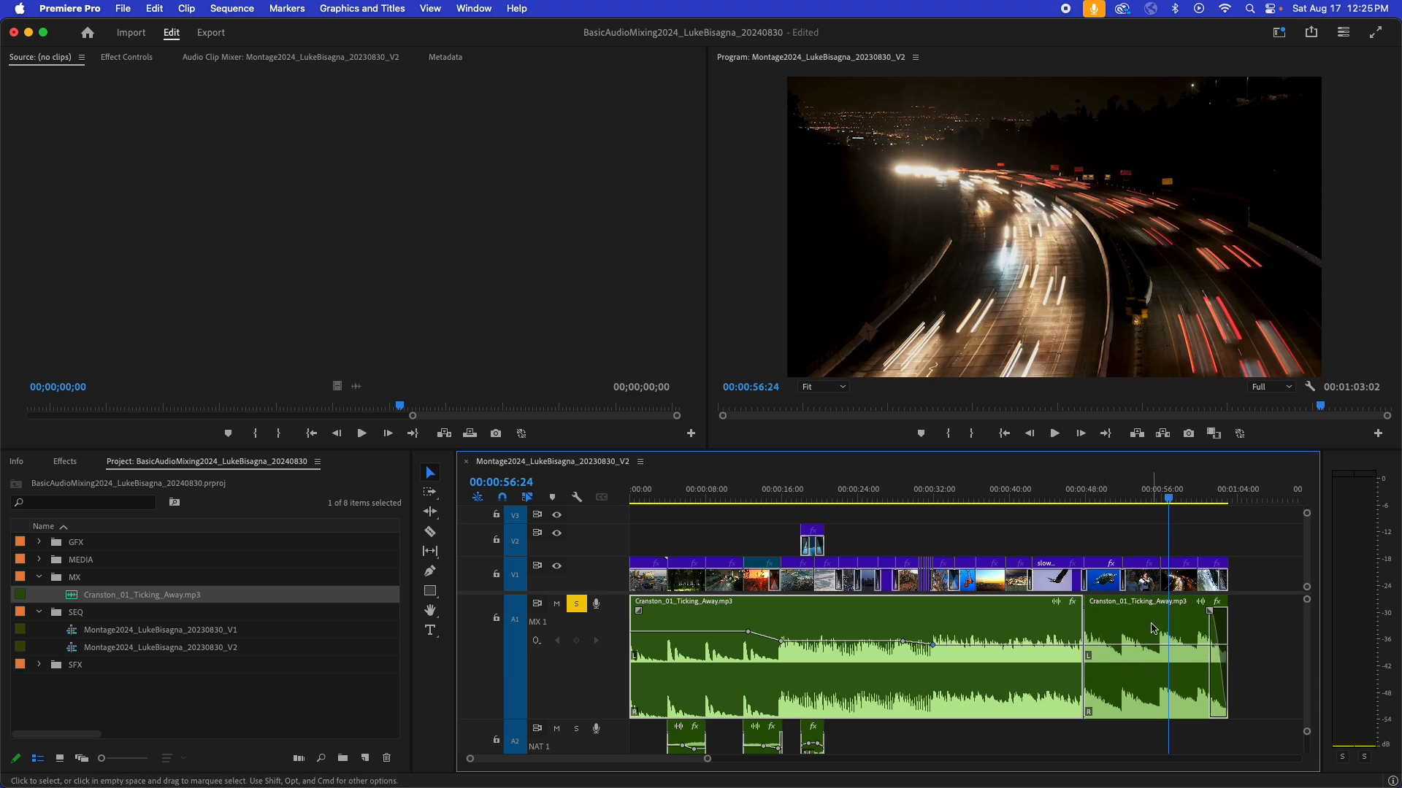
- Select the second music clip and lower its volume by three increments
click(1145, 624)
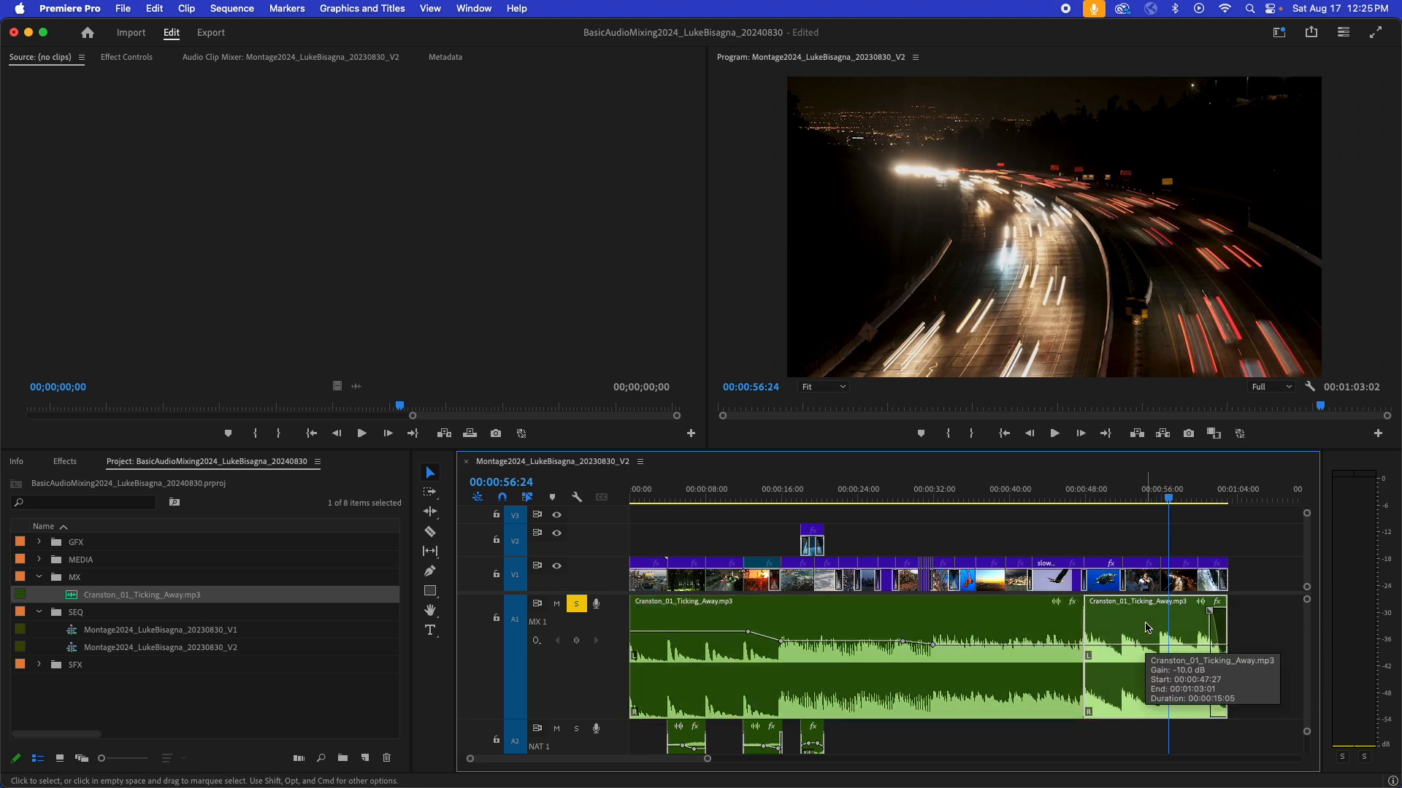
key(bracketleft)
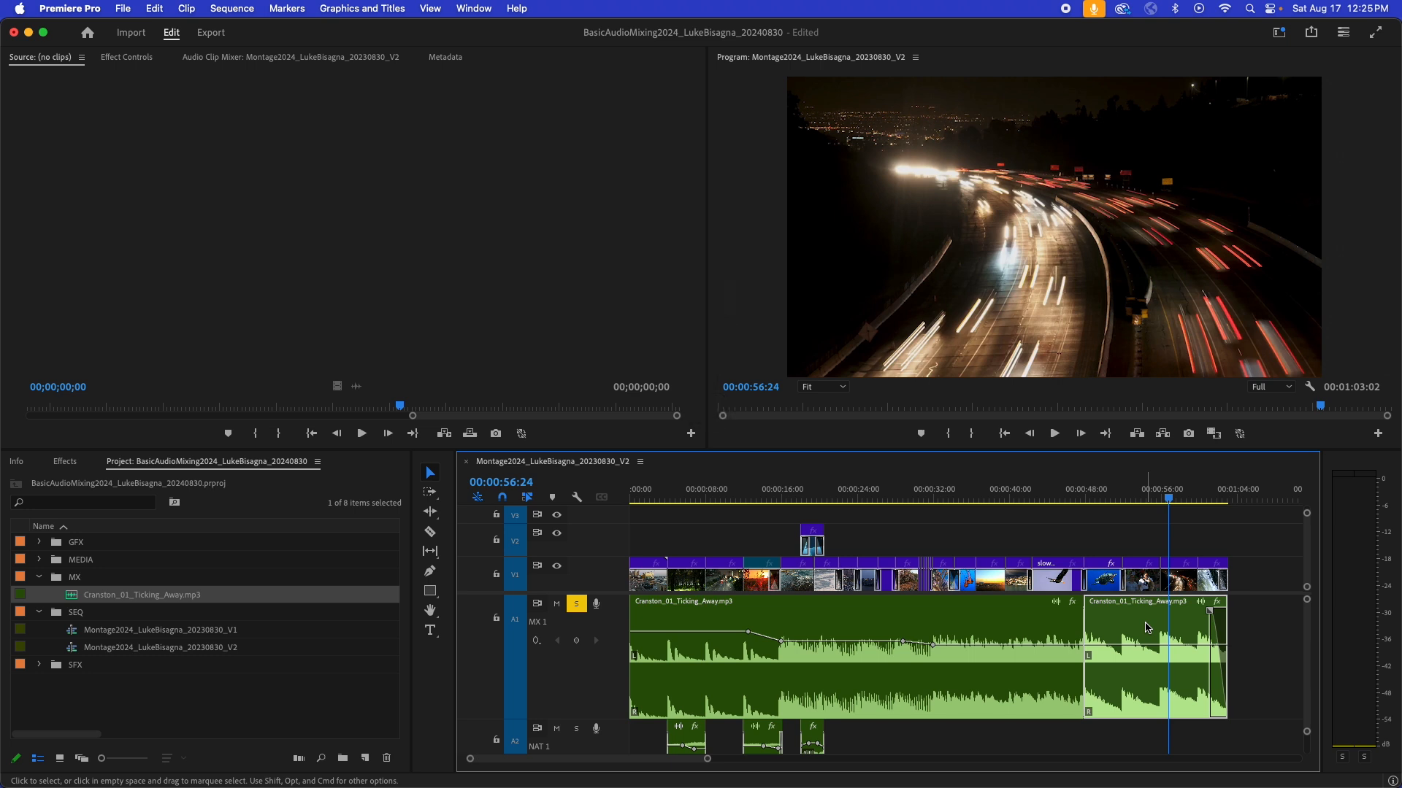
key(bracketleft)
key(bracketleft)
- Play the second music clip from 00:00:48:21 to about 57 seconds to recheck its levels
key(Up)
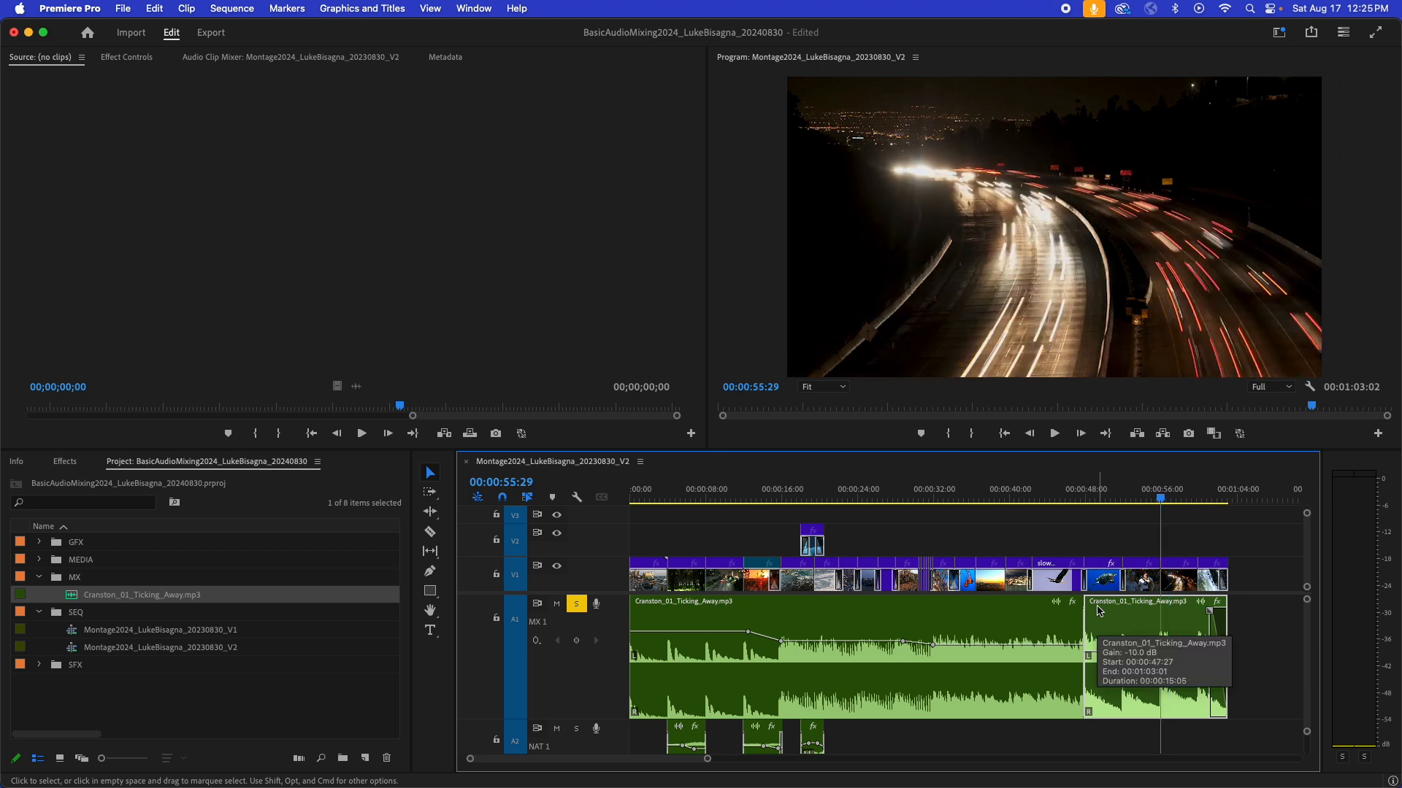
click(1091, 494)
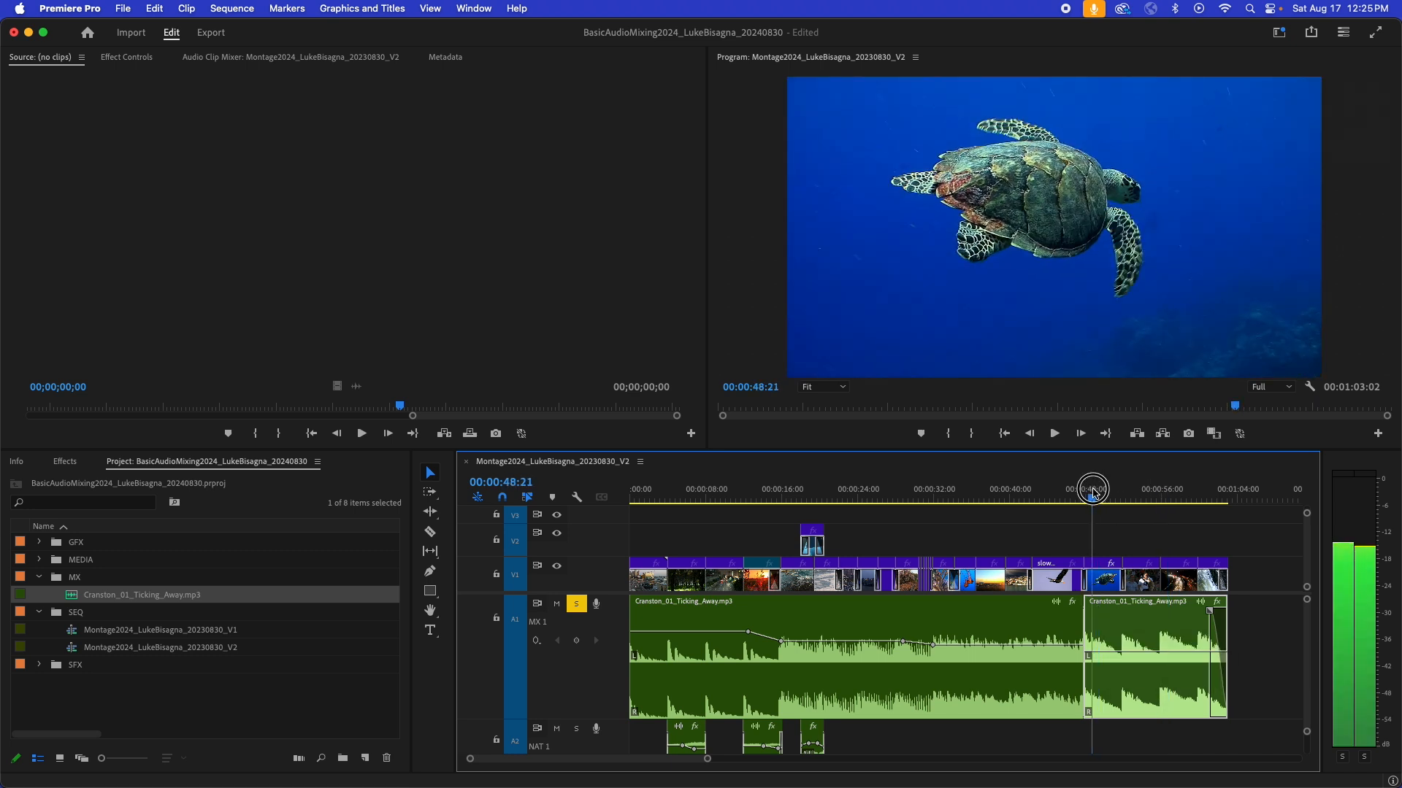
key(space)
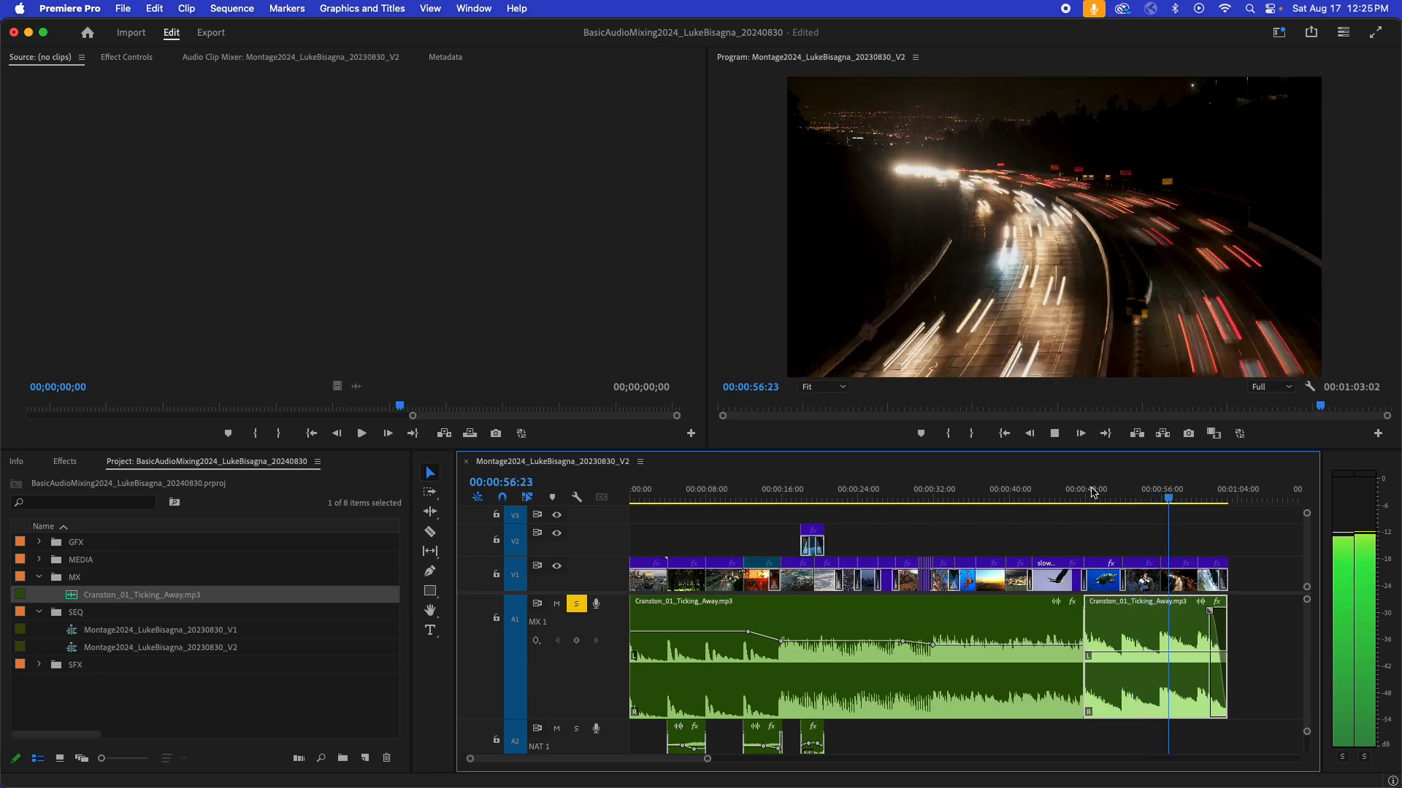
key(space)
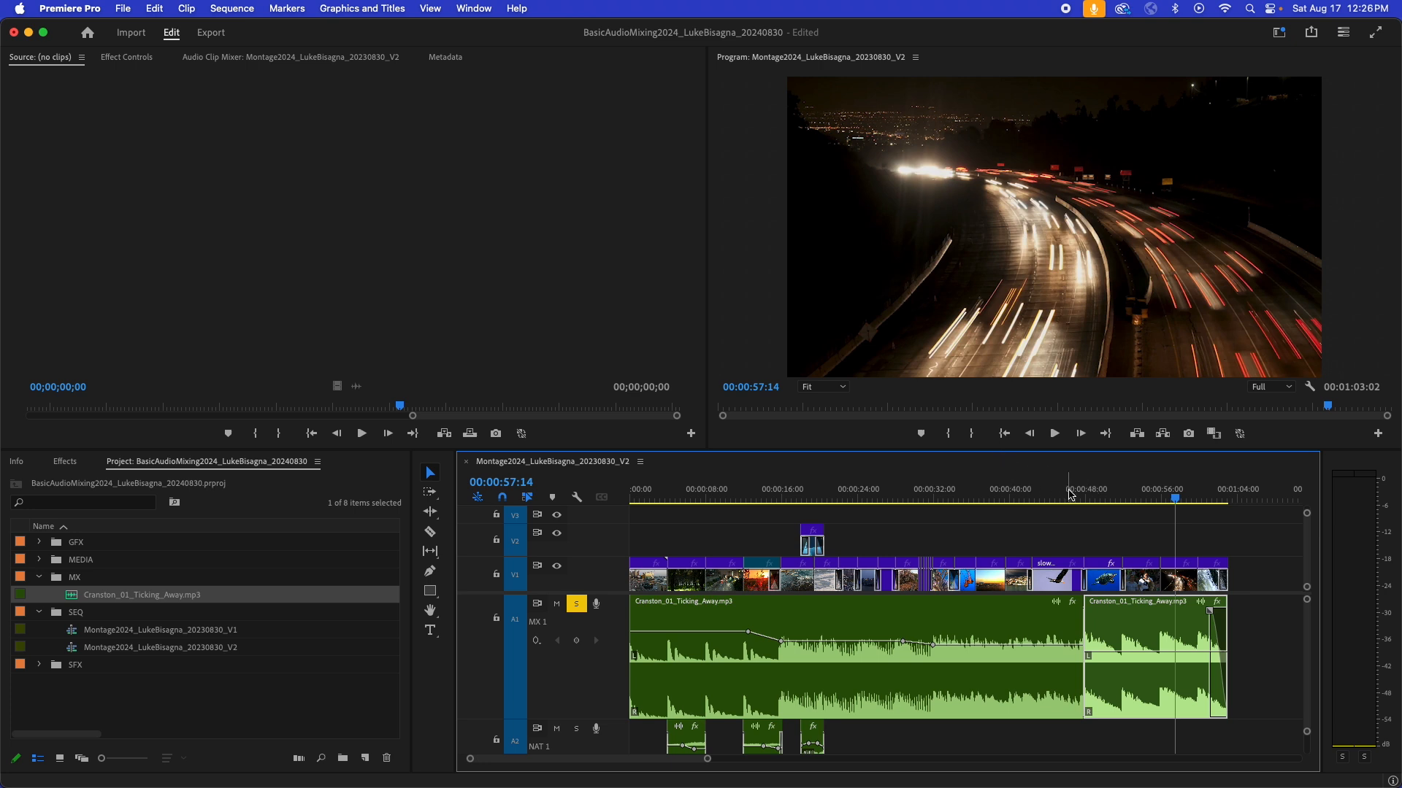
- Play the transition between the two music clips, from about 46 seconds to 00:00:49:17
click(1057, 498)
drag(1059, 499, 1067, 499)
key(space)
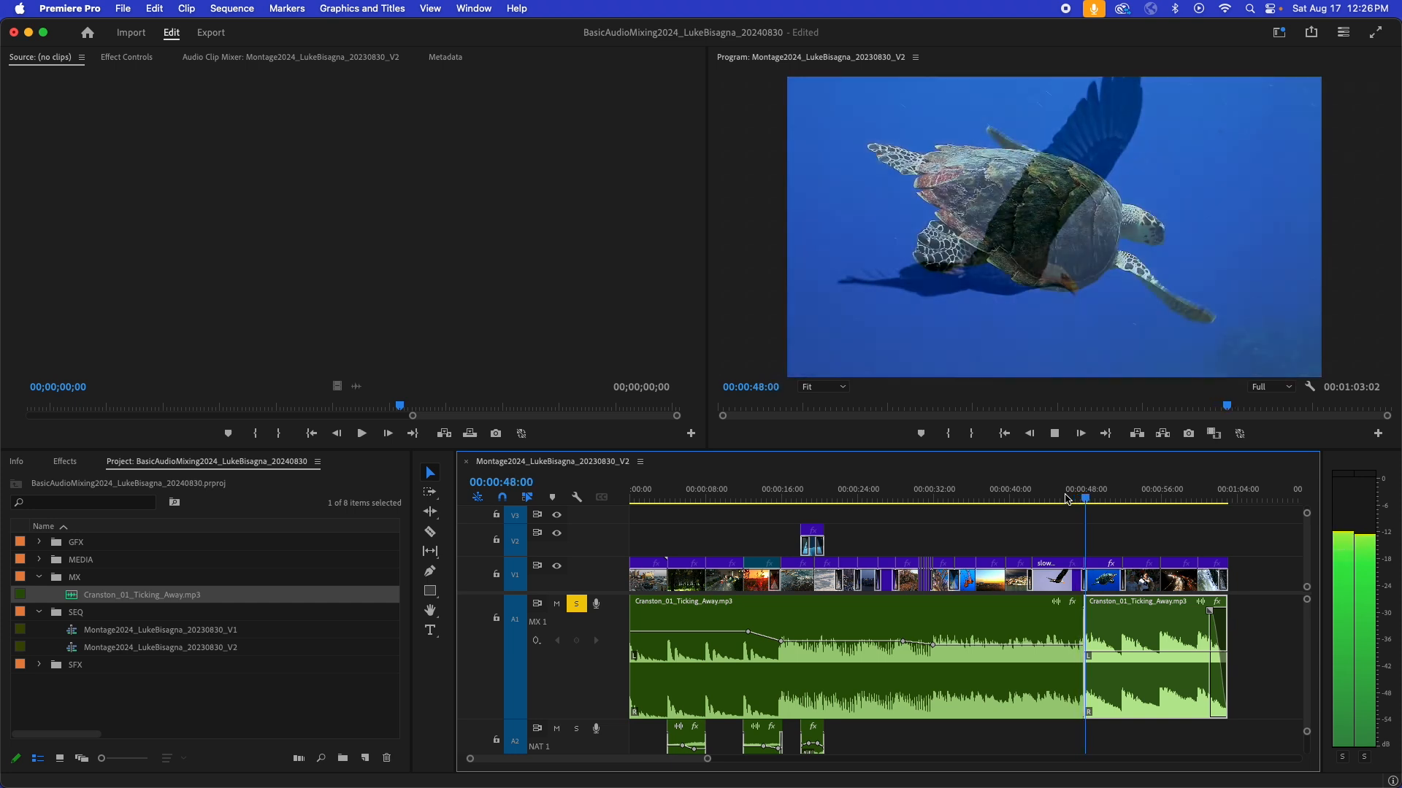
key(space)
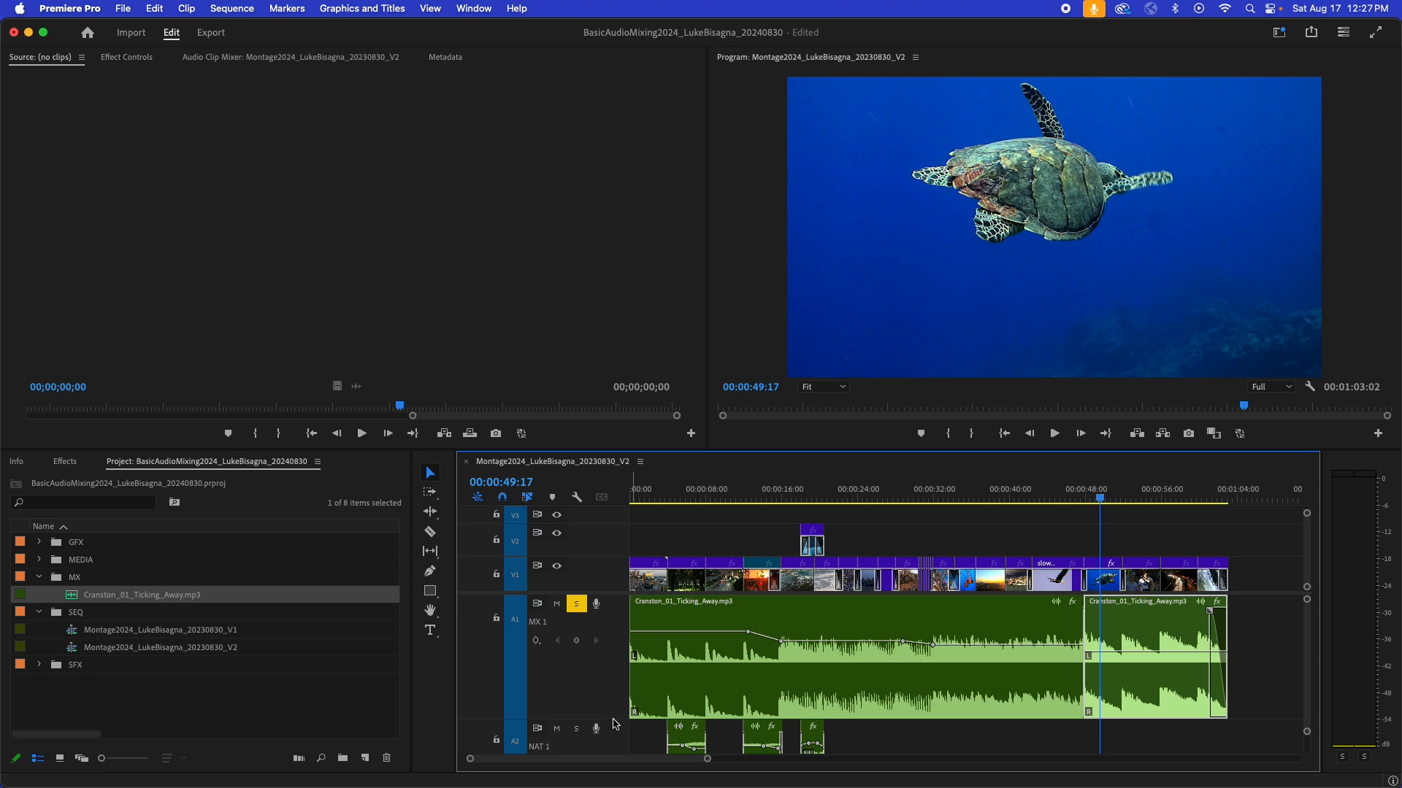
- Reduce the MX 1 track's height to reveal the NAT 1 and NAT 2 tracks, and deselect the music clip
drag(613, 720, 619, 653)
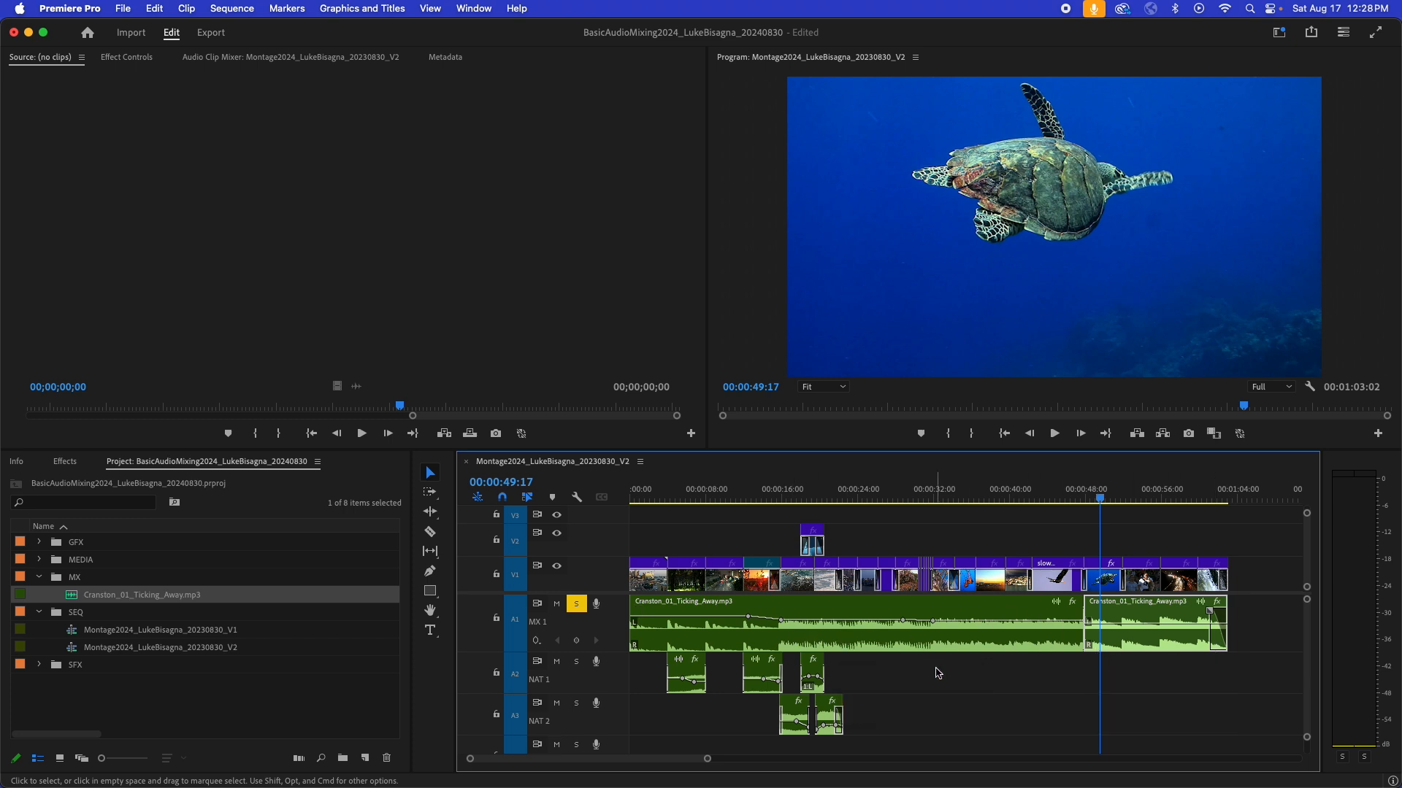
drag(1152, 672, 966, 645)
click(982, 678)
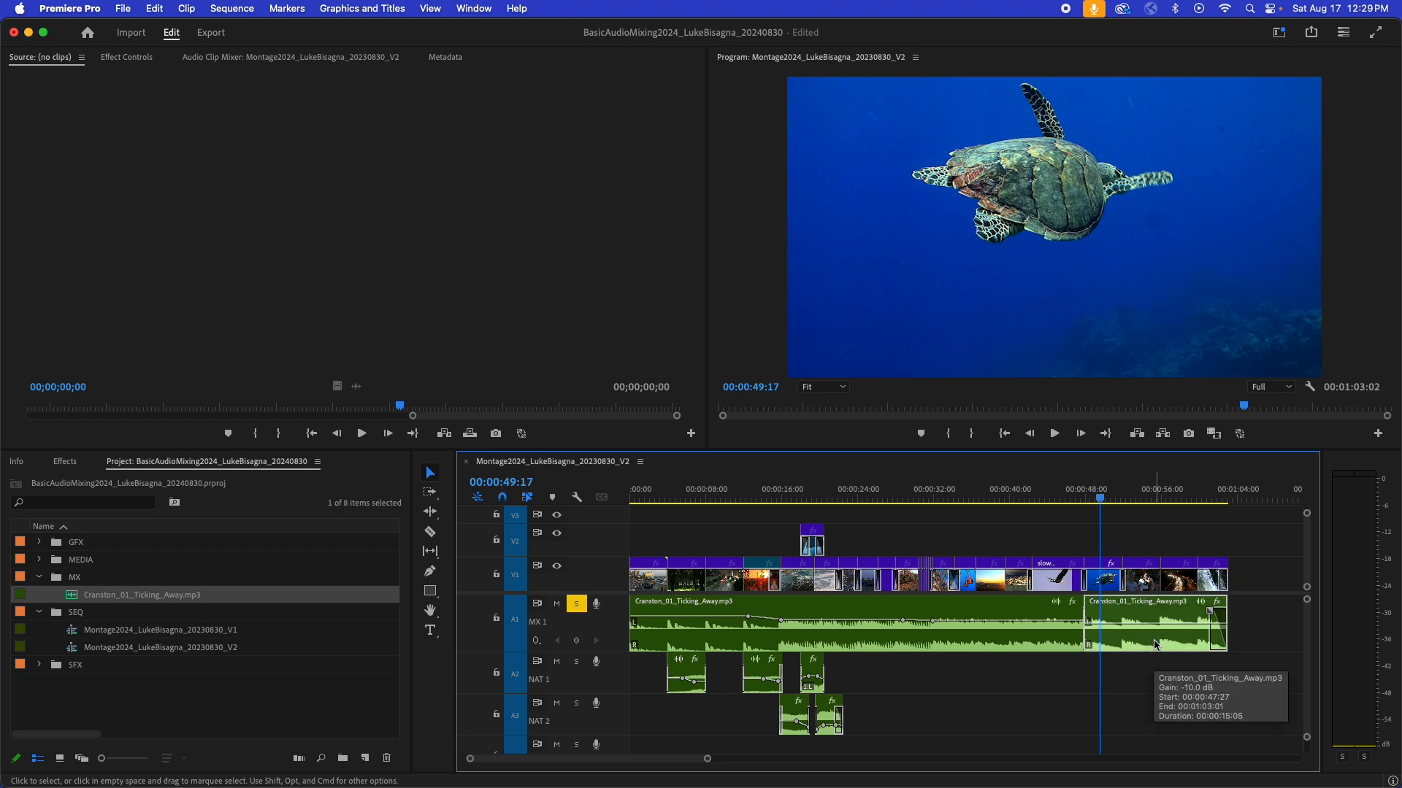
click(1145, 673)
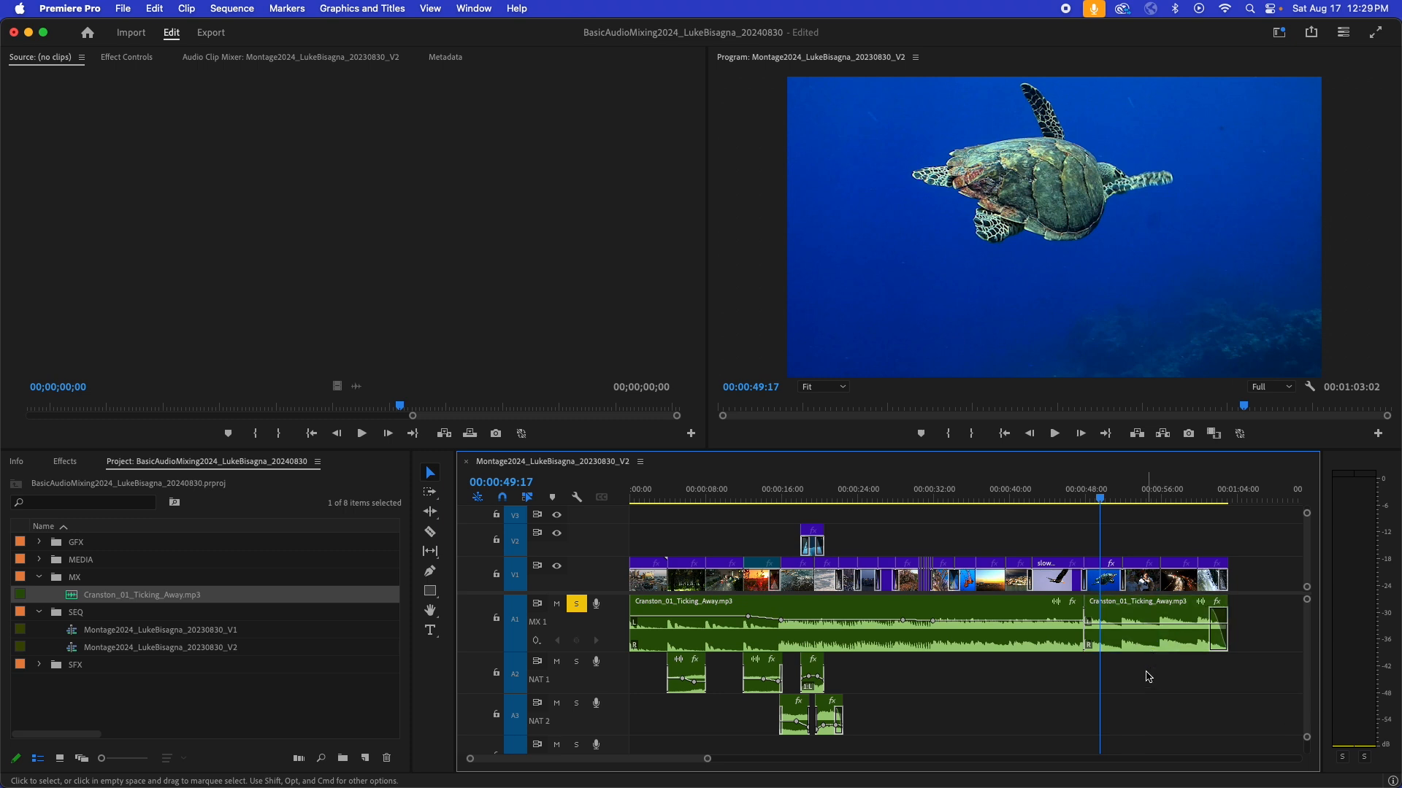